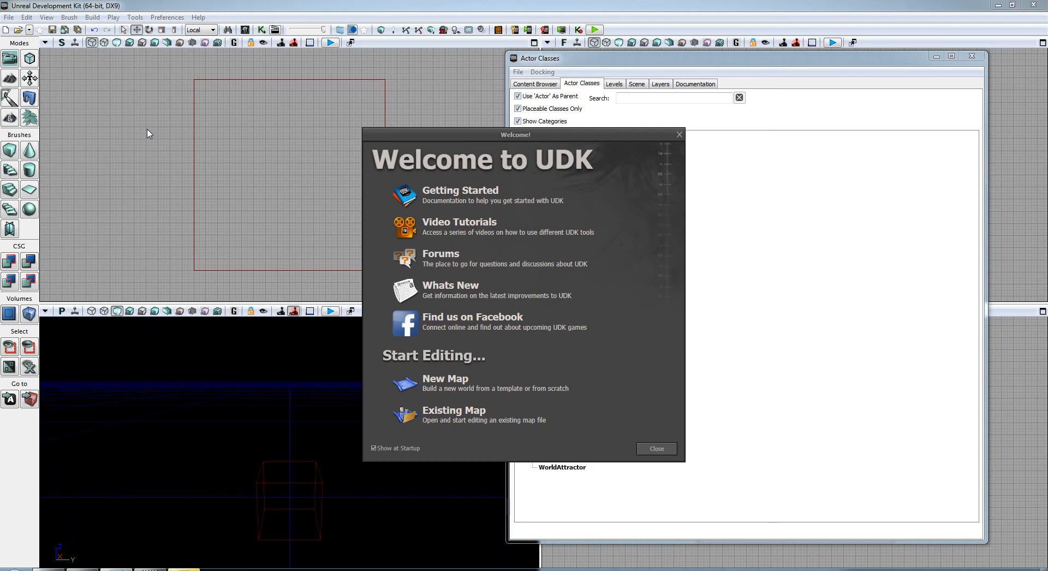
# - Open the existing map lab10.udk and close the Welcome and Actor Classes windows
pyautogui.click(445, 415)
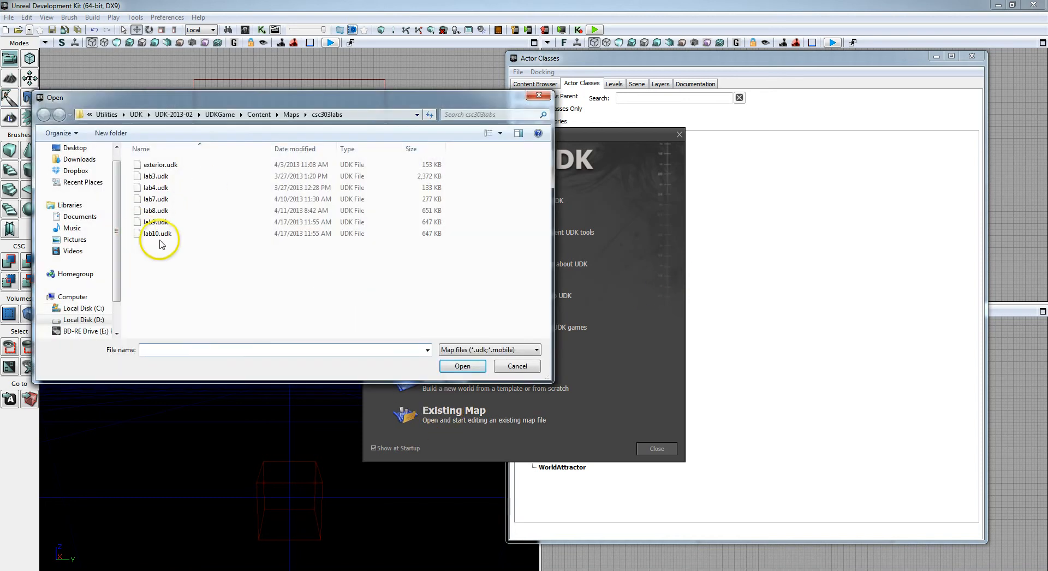
pyautogui.click(160, 236)
pyautogui.doubleClick(160, 236)
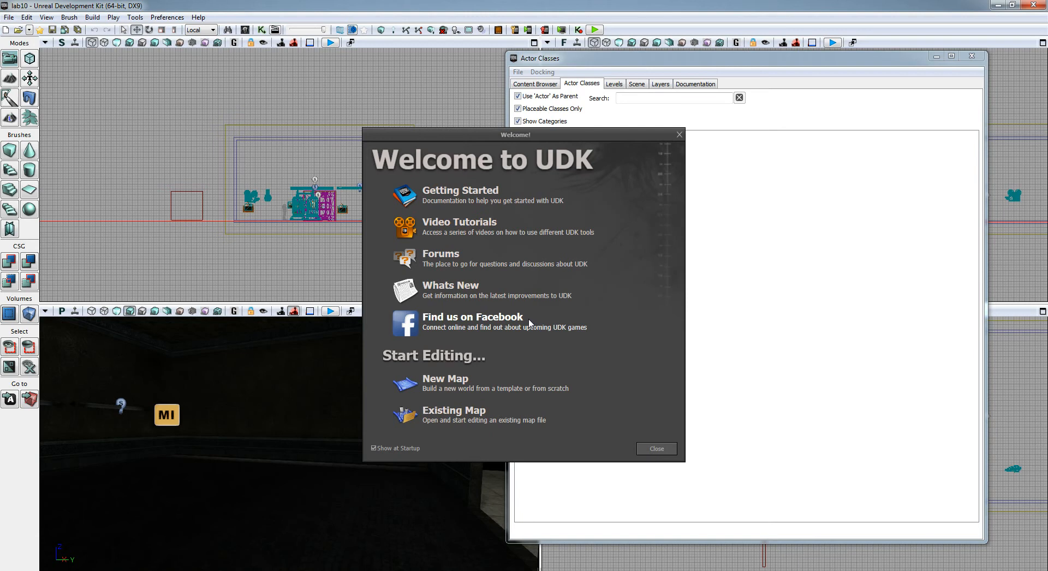
pyautogui.click(680, 135)
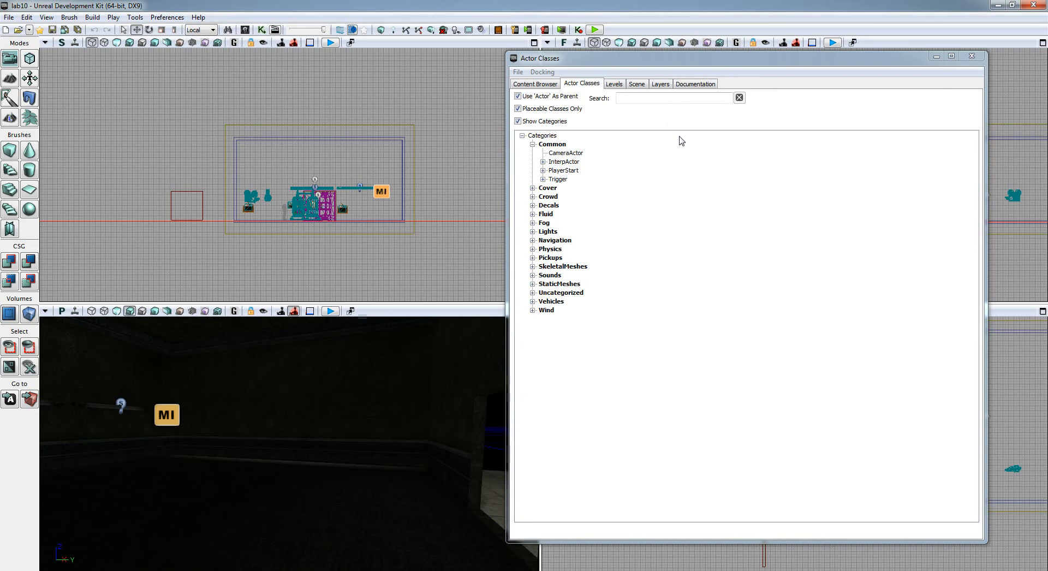
pyautogui.click(731, 115)
pyautogui.click(972, 56)
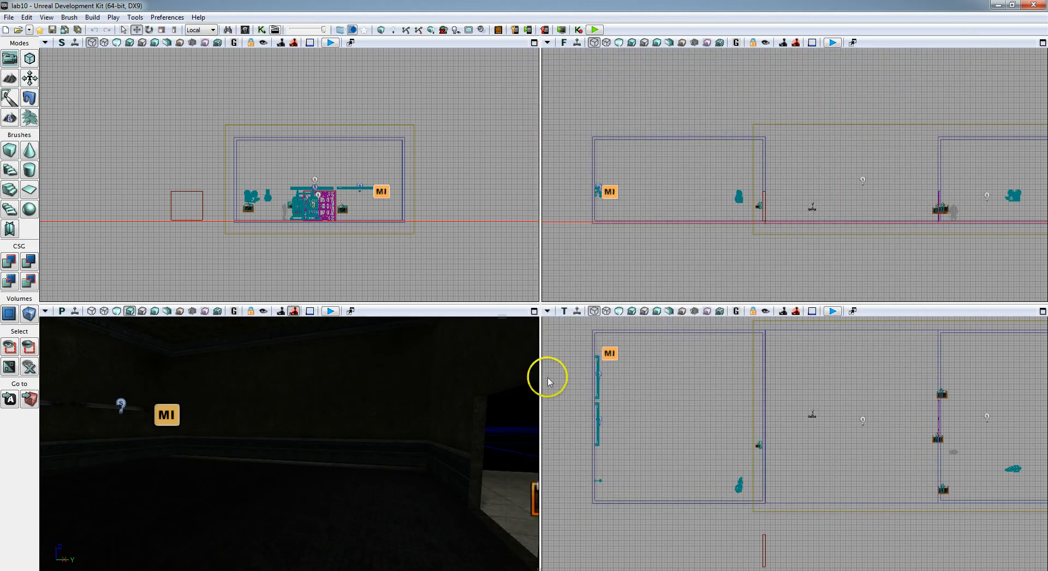
# - Add a PathNode actor on the herringbone brick floor near the stone wall corner in the perspective view
pyautogui.moveTo(350, 459); pyautogui.dragTo(313, 451, button='right')
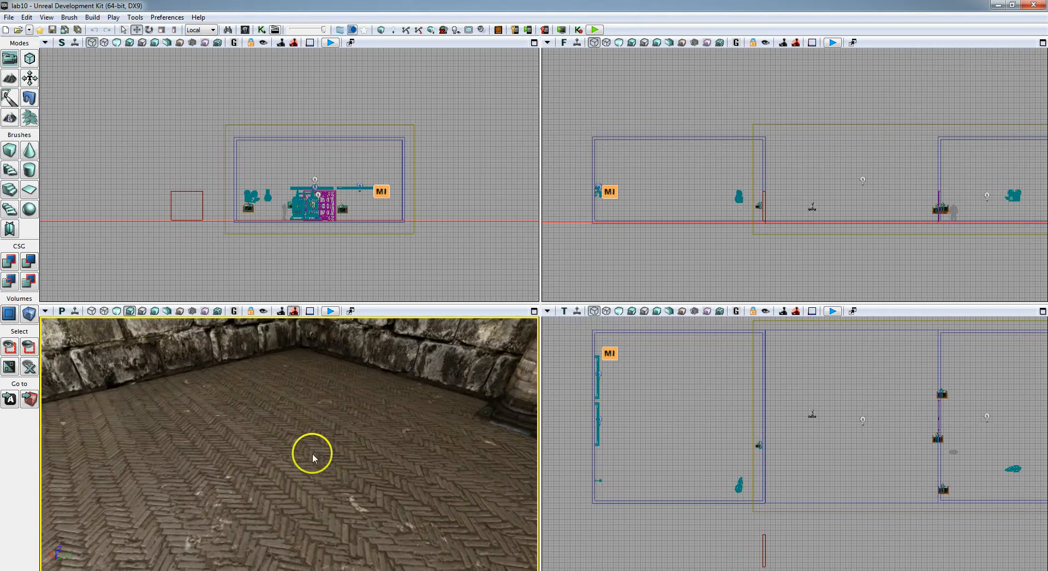
pyautogui.rightClick(308, 431)
pyautogui.moveTo(361, 373)
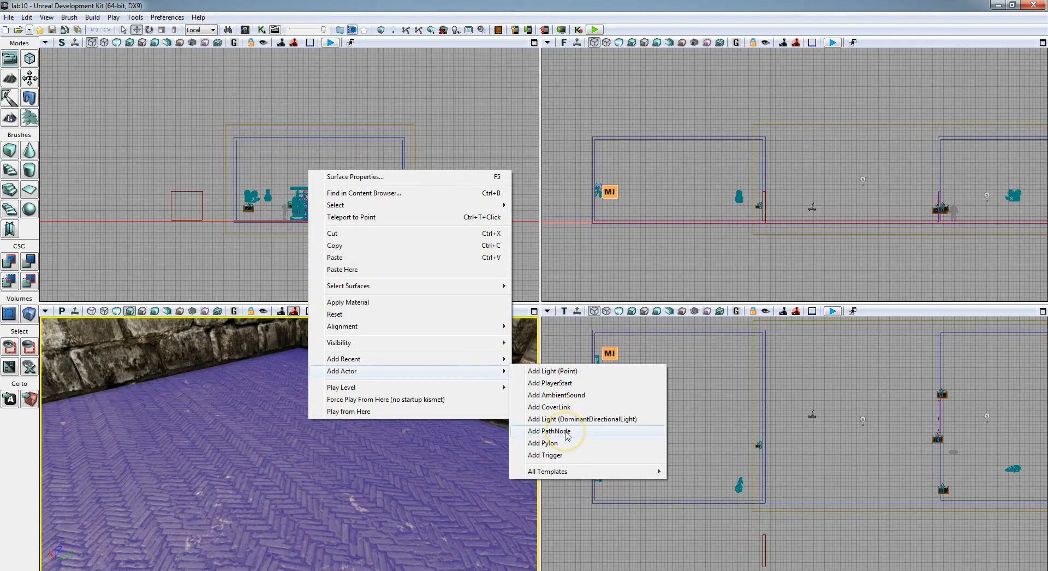
pyautogui.click(550, 432)
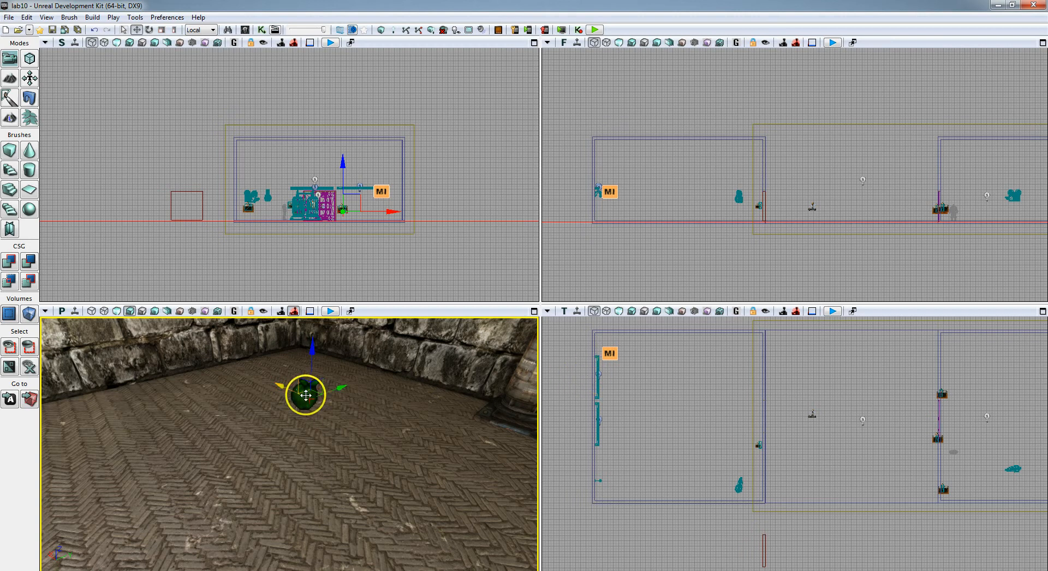
# - In the Kismet main sequence, create an object variable for the selected path node in the empty area below the Lights group
pyautogui.click(264, 31)
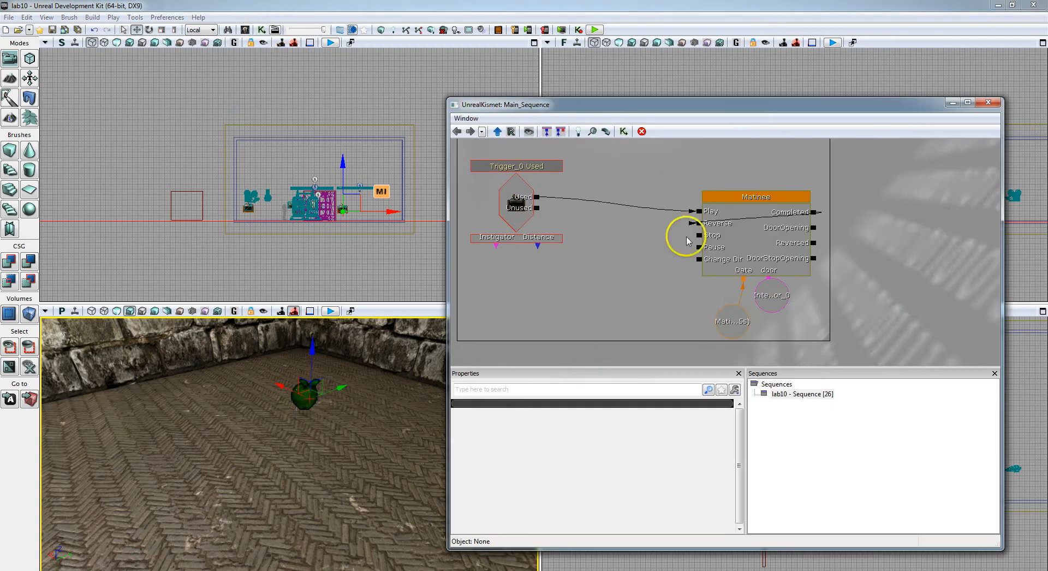
pyautogui.scroll(-3, 931, 297)
pyautogui.scroll(-2, 931, 293)
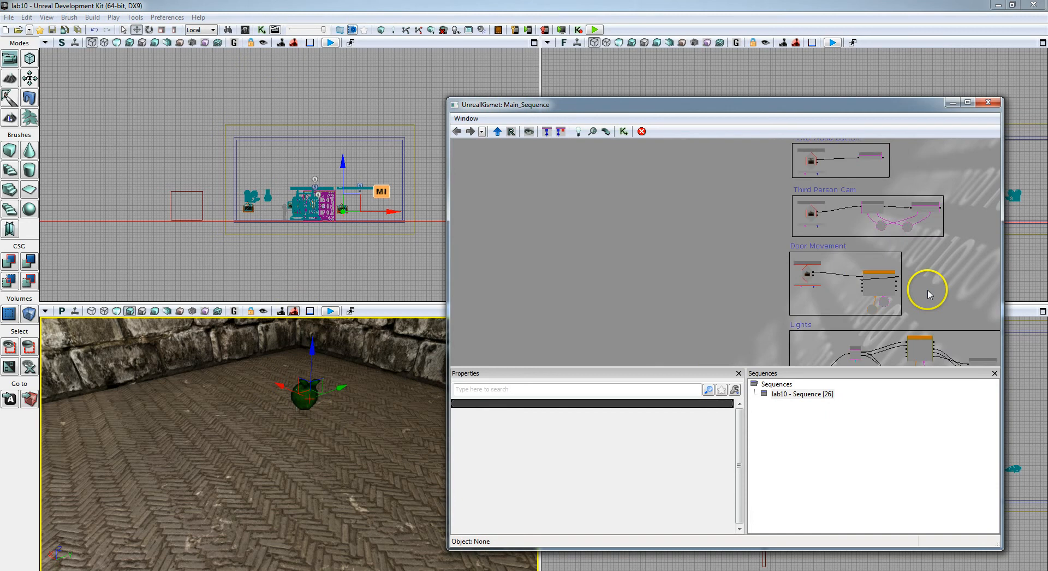
pyautogui.moveTo(717, 281); pyautogui.dragTo(599, 253)
pyautogui.scroll(-3, 599, 257)
pyautogui.scroll(2, 599, 262)
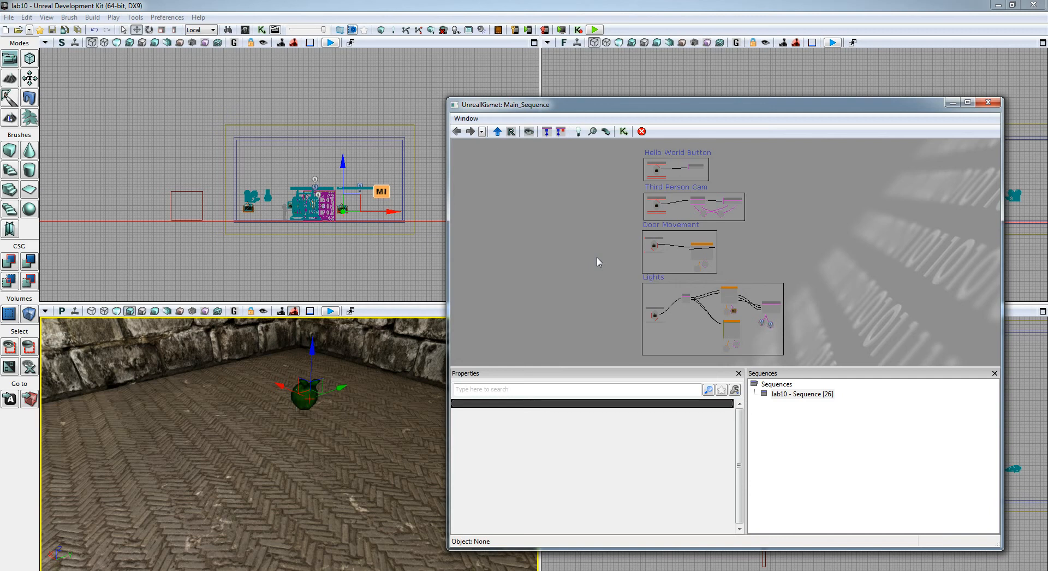
pyautogui.moveTo(596, 297); pyautogui.dragTo(584, 204)
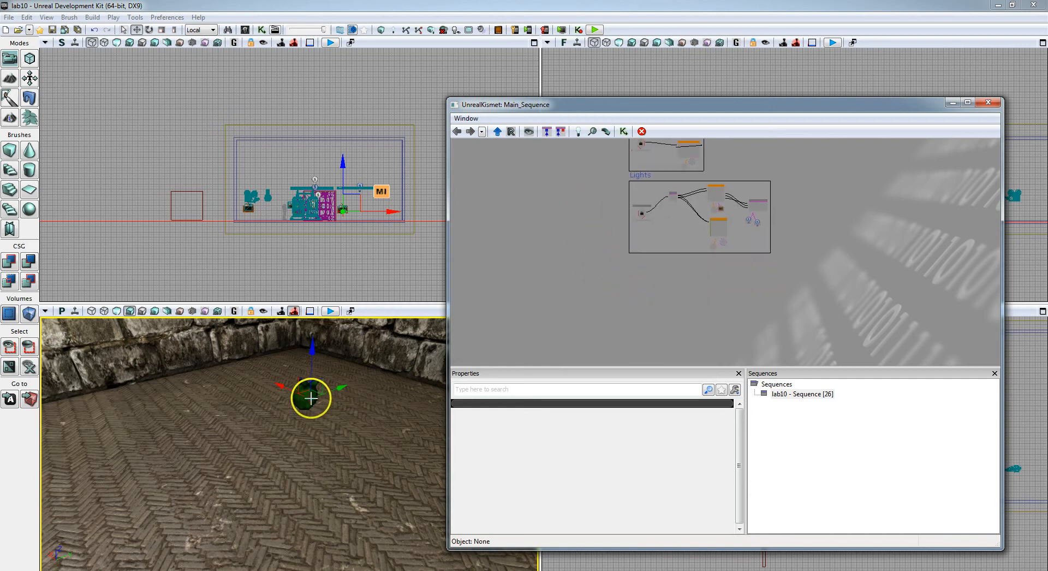
pyautogui.rightClick(712, 298)
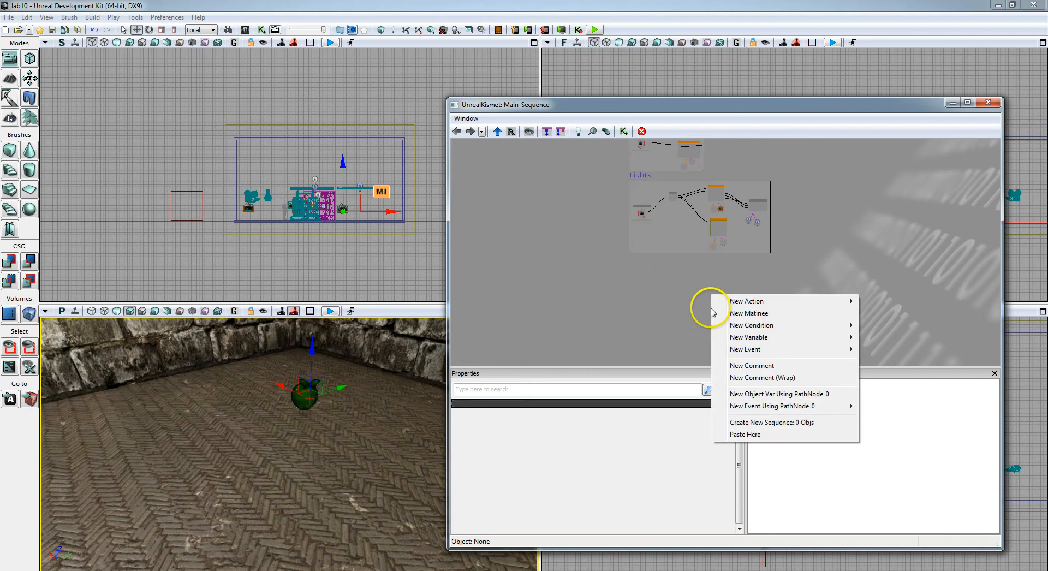
pyautogui.click(761, 397)
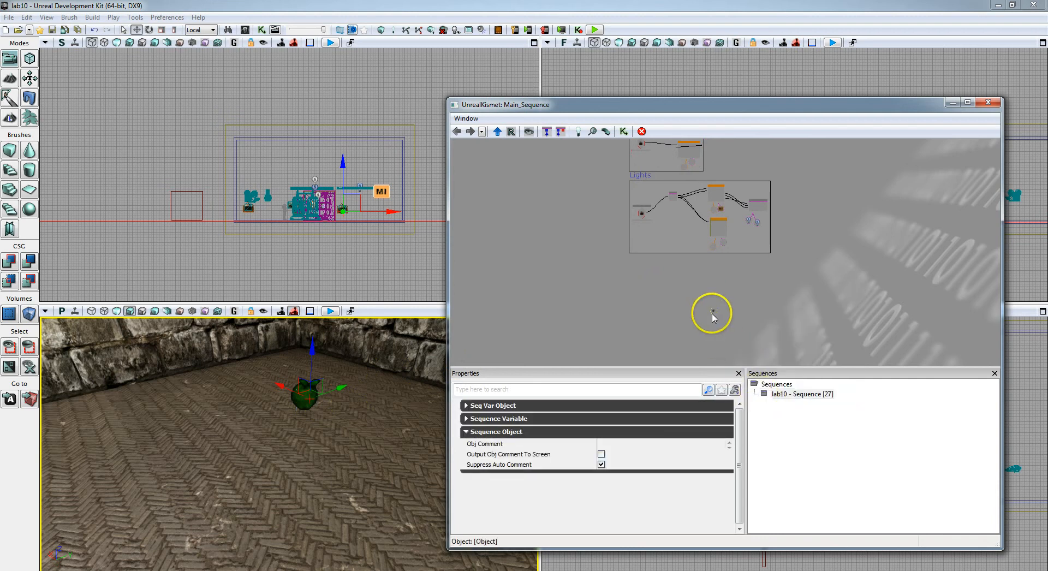
pyautogui.scroll(1, 717, 319)
pyautogui.moveTo(774, 294); pyautogui.dragTo(845, 259)
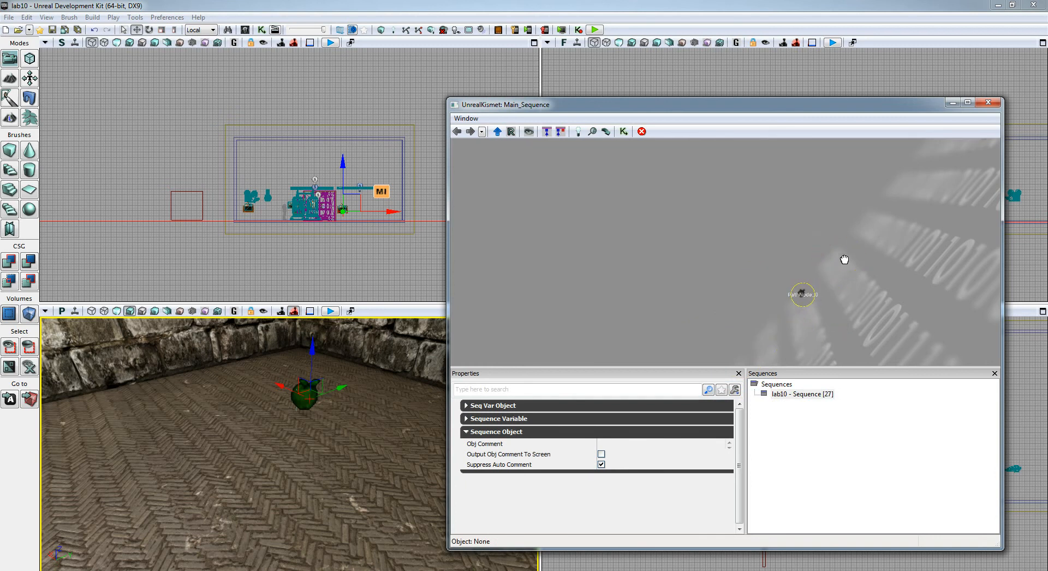
pyautogui.click(845, 250)
pyautogui.rightClick(717, 195)
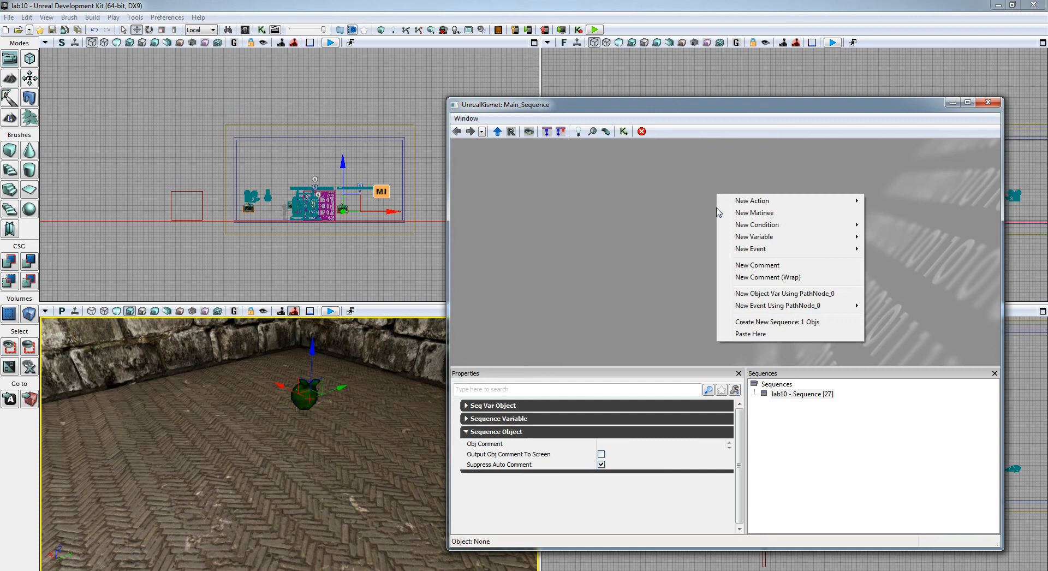
pyautogui.moveTo(753, 203)
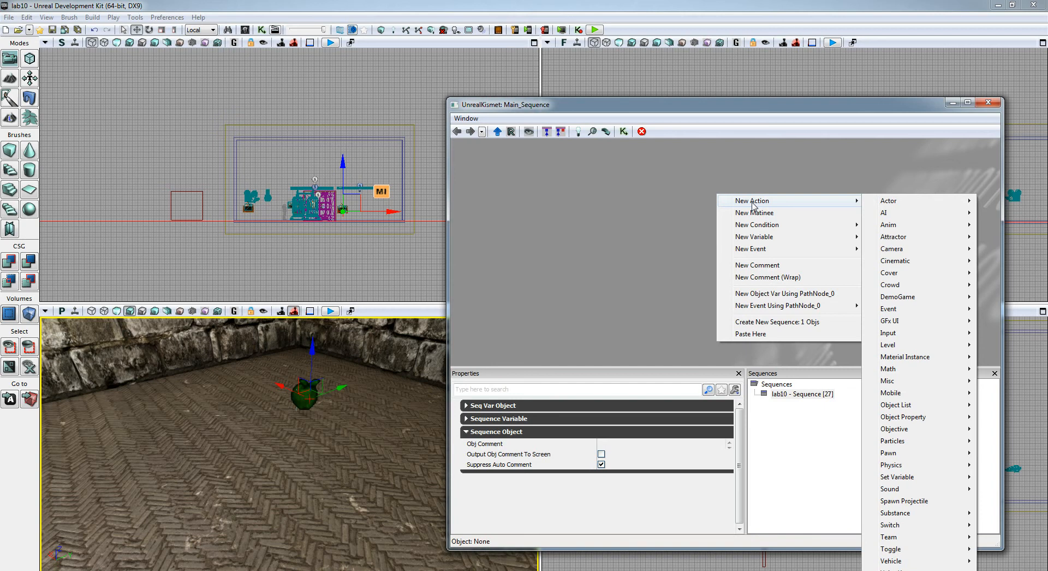
pyautogui.click(546, 250)
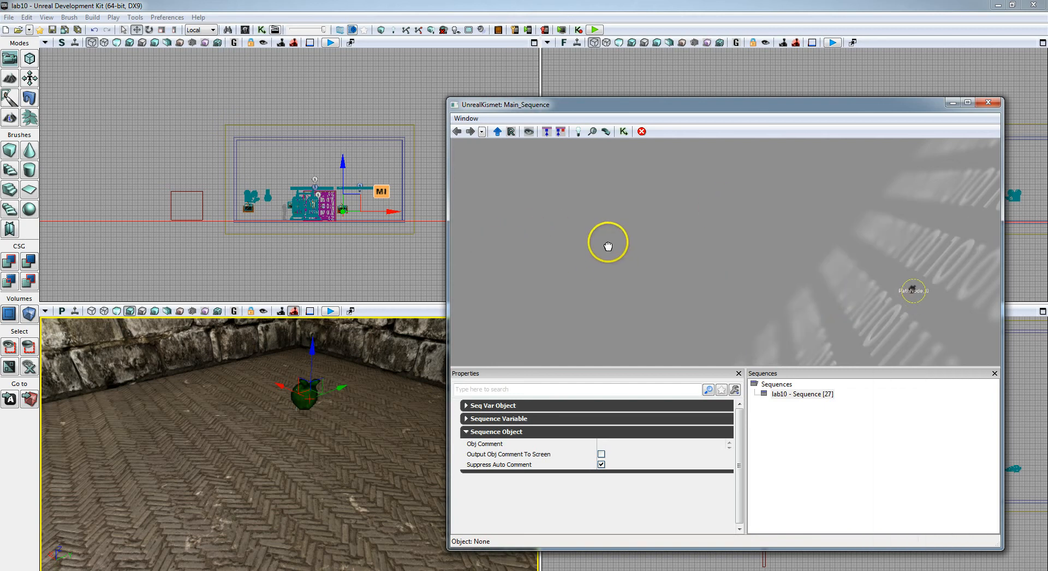
# - Add a Level Loaded event to the sequence, beside the path node variable
pyautogui.moveTo(608, 247); pyautogui.dragTo(624, 285)
pyautogui.scroll(-2, 644, 283)
pyautogui.rightClick(641, 284)
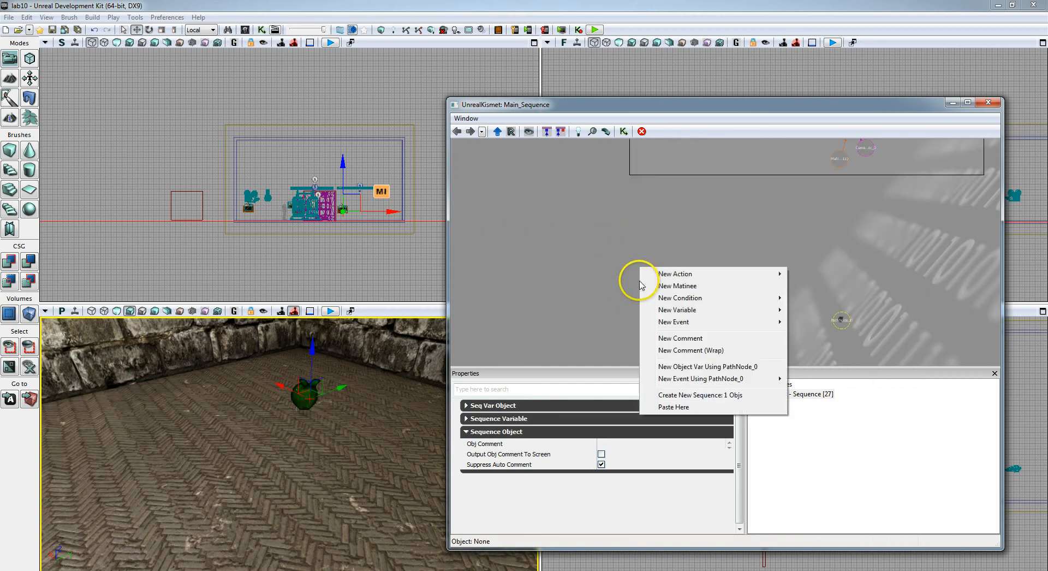
pyautogui.moveTo(707, 323)
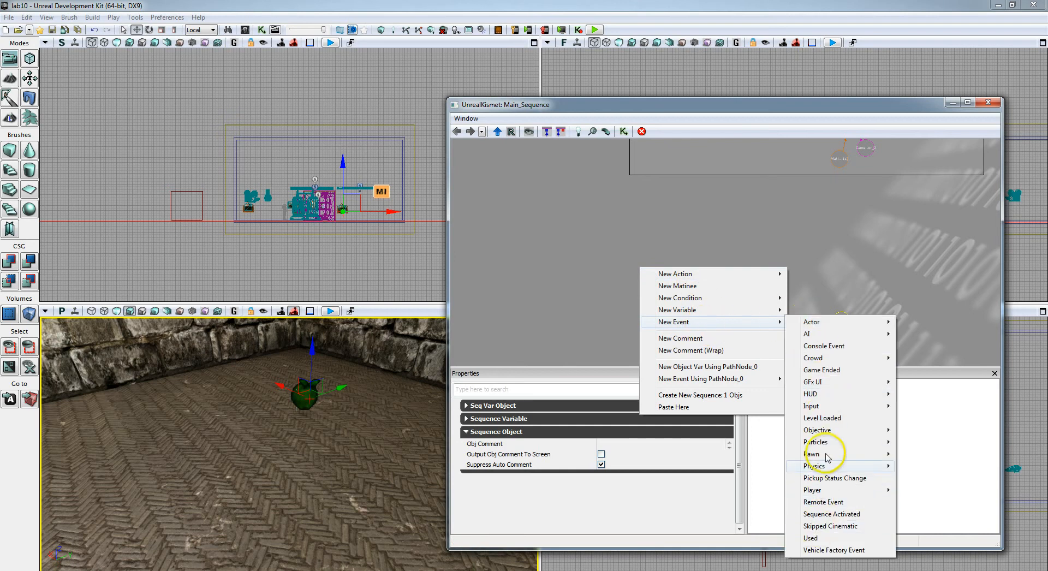
pyautogui.click(832, 424)
# - Add an Actor Factory action above the path node variable in the sequence
pyautogui.moveTo(812, 297); pyautogui.dragTo(776, 258)
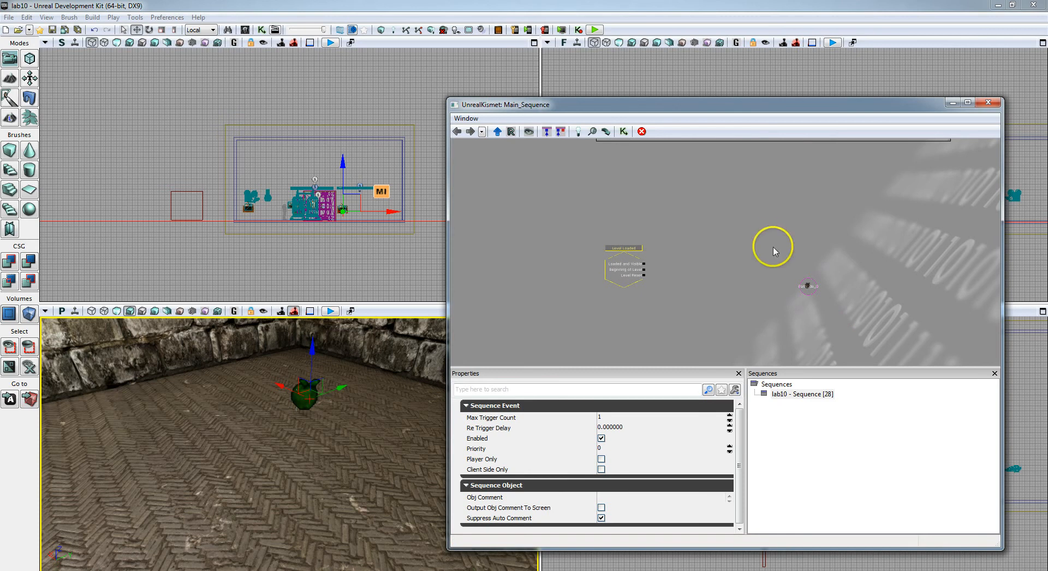
pyautogui.rightClick(756, 210)
pyautogui.moveTo(786, 214)
pyautogui.moveTo(913, 211)
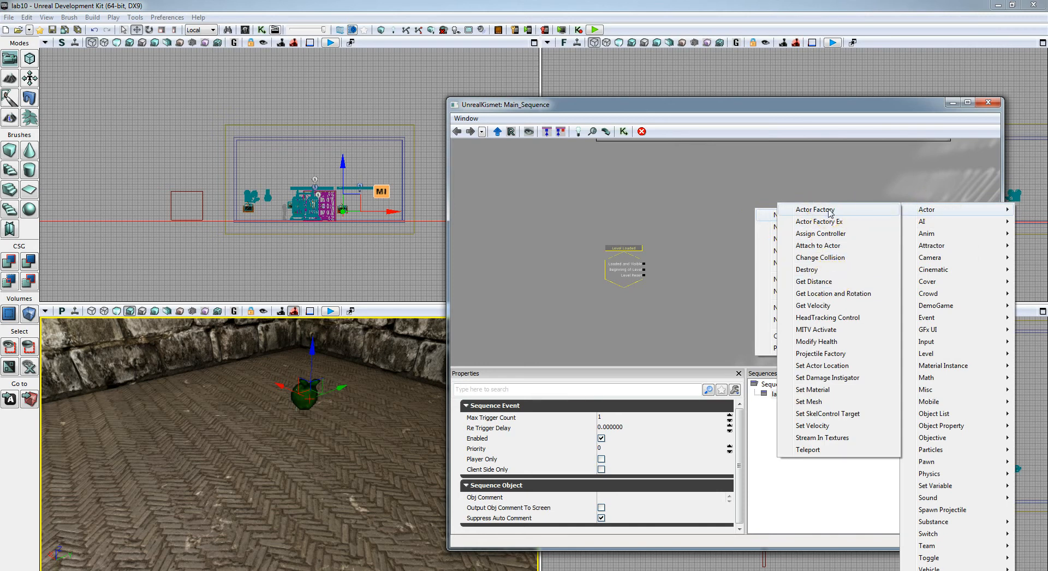
pyautogui.click(831, 212)
pyautogui.click(812, 241)
pyautogui.moveTo(906, 243)
pyautogui.mouseDown()
pyautogui.moveTo(871, 277)
pyautogui.moveTo(901, 240)
pyautogui.mouseUp()
# - Link the Actor Factory's Spawn Point to the path node variable and Level Loaded's Loaded and Visible output to Spawn Actor
pyautogui.scroll(3, 871, 278)
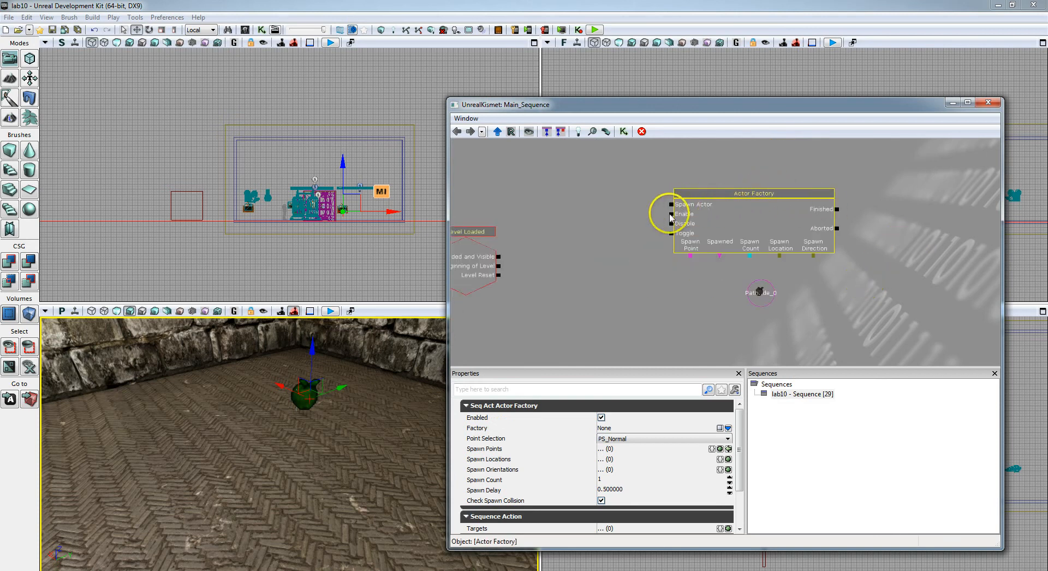
pyautogui.moveTo(601, 227); pyautogui.dragTo(683, 230)
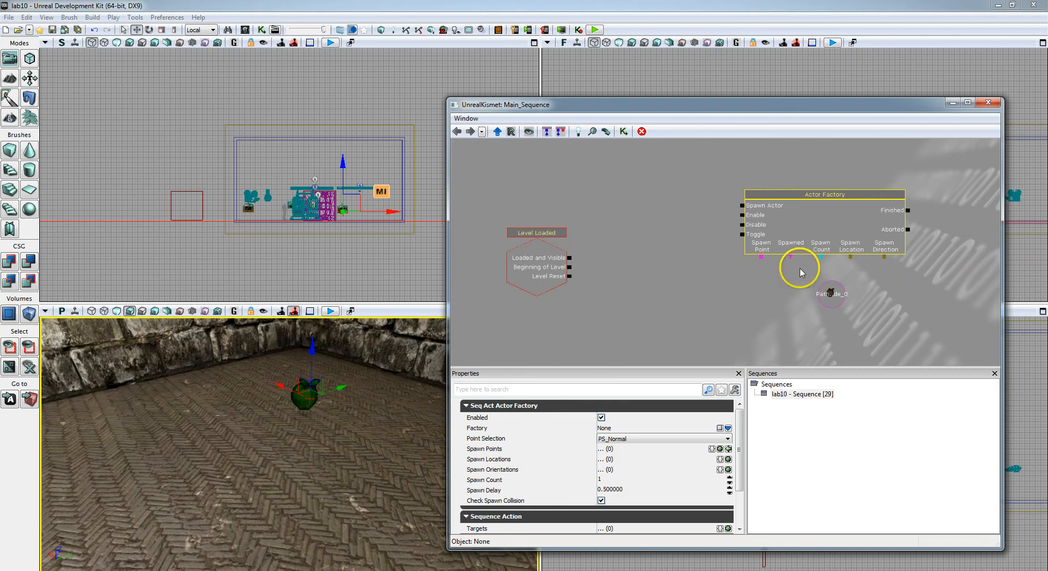
pyautogui.click(763, 263)
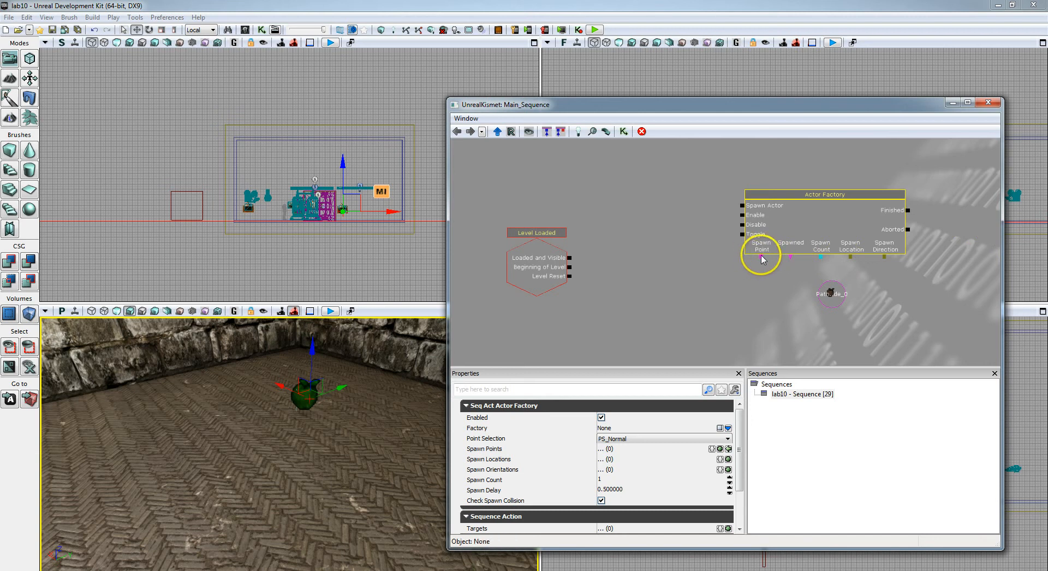
pyautogui.moveTo(763, 258); pyautogui.dragTo(831, 293)
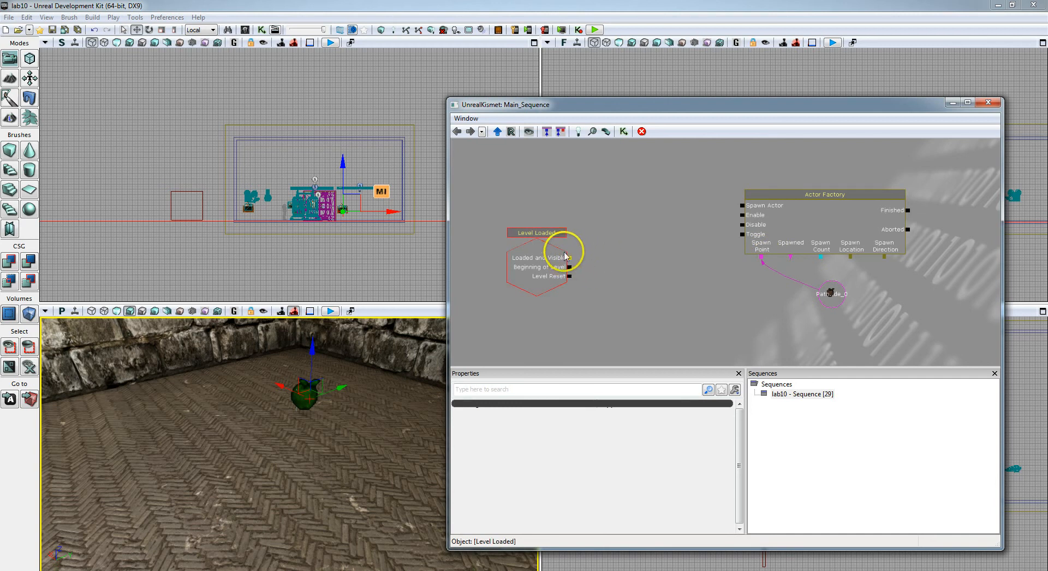
pyautogui.moveTo(571, 258); pyautogui.dragTo(742, 207)
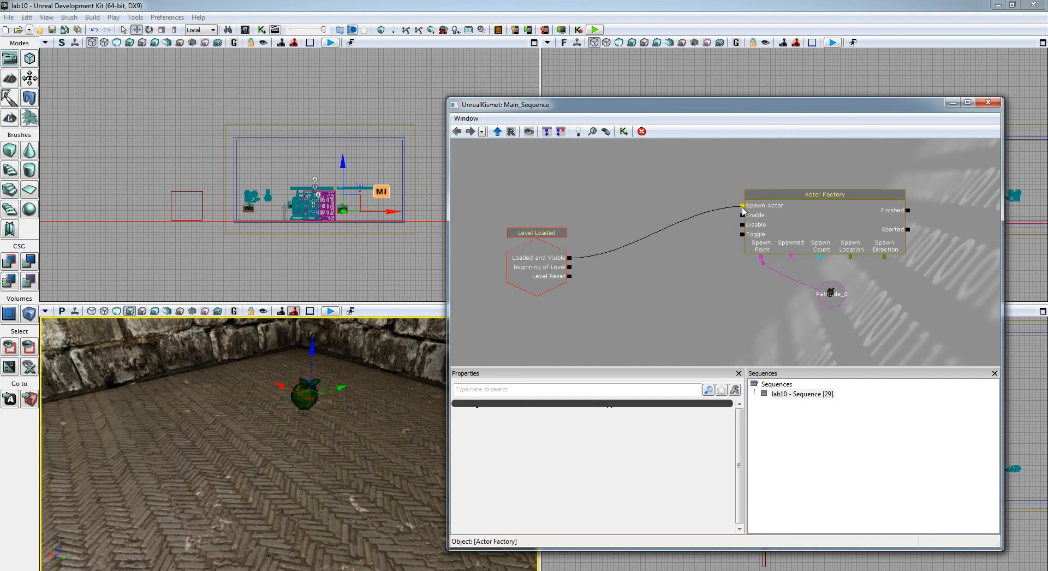
pyautogui.click(730, 286)
# - Give the Actor Factory action a UTActorFactoryAI factory with pawn class UTPawn and Give Default Inventory enabled
pyautogui.click(855, 198)
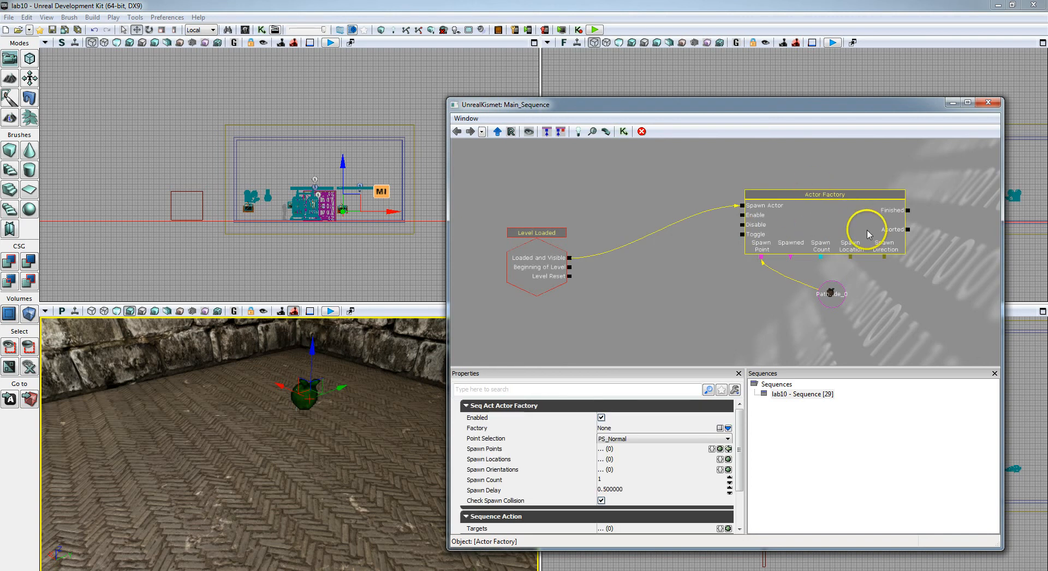
pyautogui.click(968, 102)
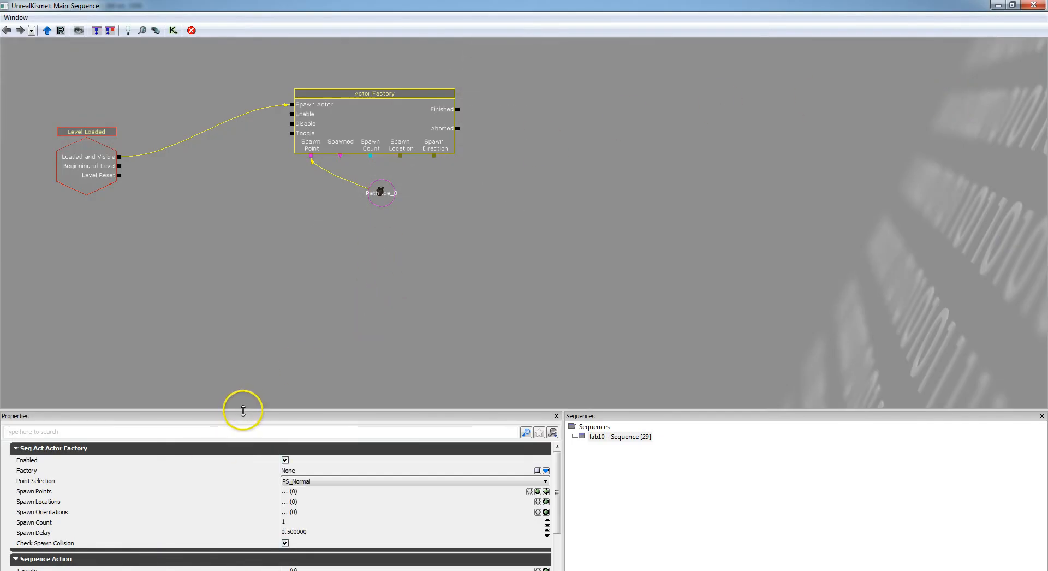
pyautogui.moveTo(243, 410); pyautogui.dragTo(253, 346)
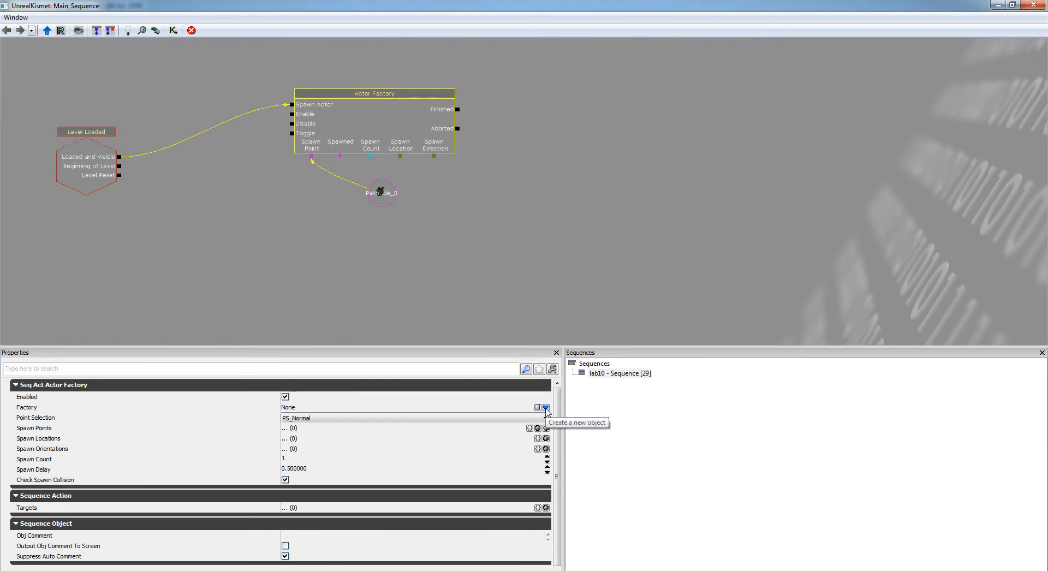
pyautogui.click(546, 408)
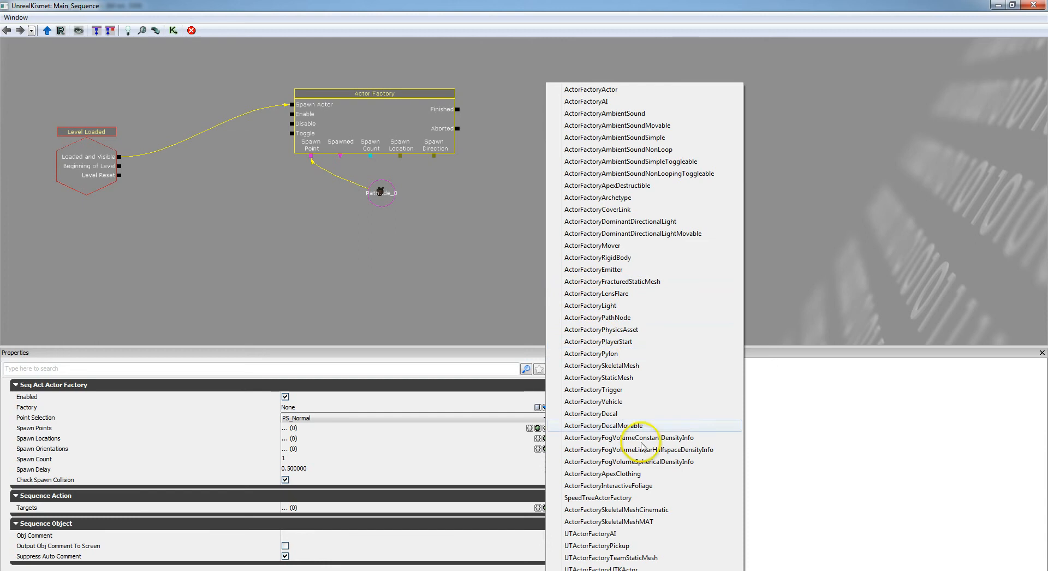
pyautogui.click(617, 535)
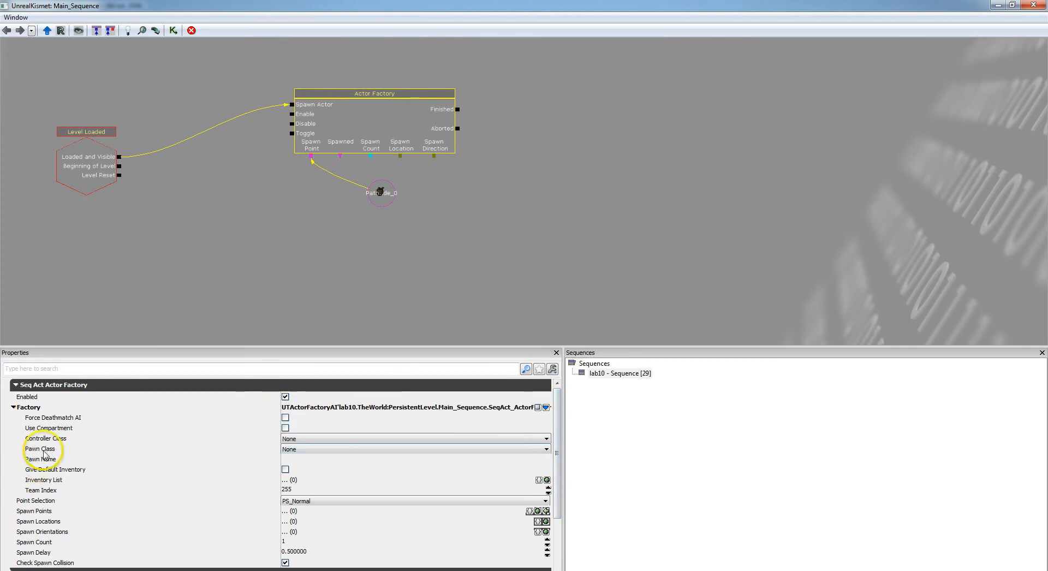
pyautogui.click(546, 450)
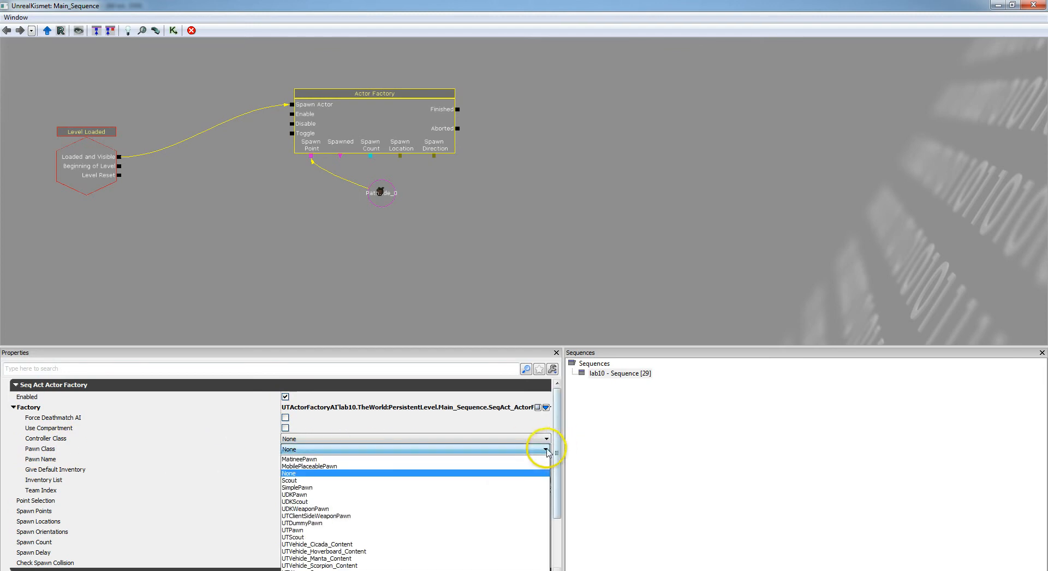
pyautogui.click(385, 531)
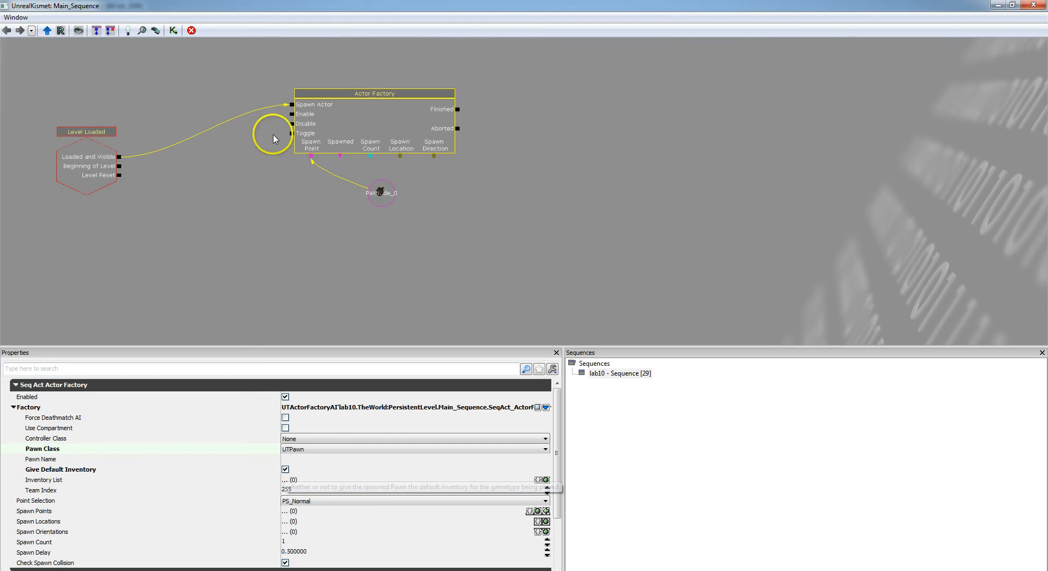
# - Close the Kismet sequence and build the AI paths for the map
pyautogui.click(1033, 6)
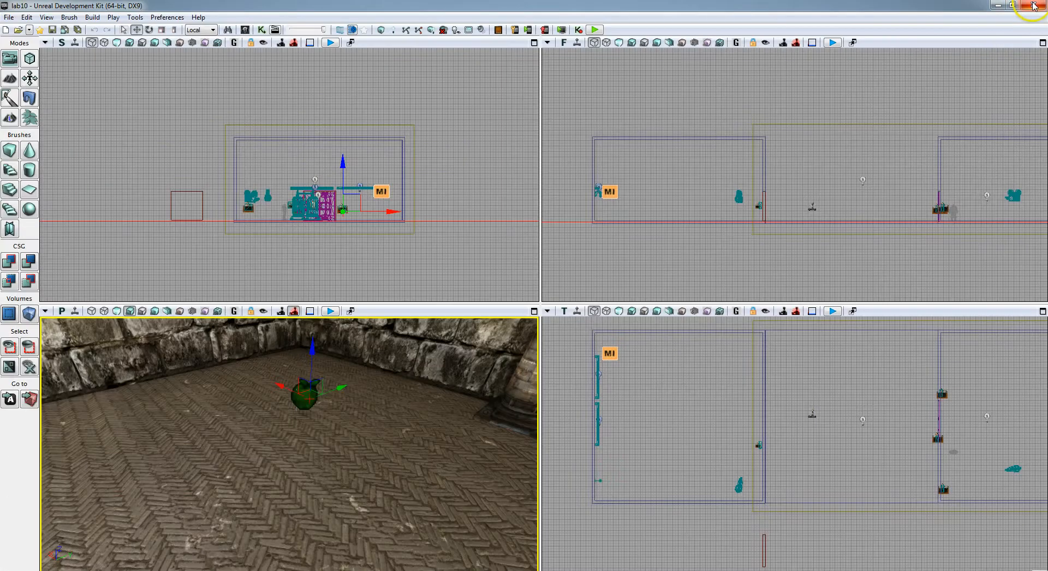
pyautogui.click(406, 34)
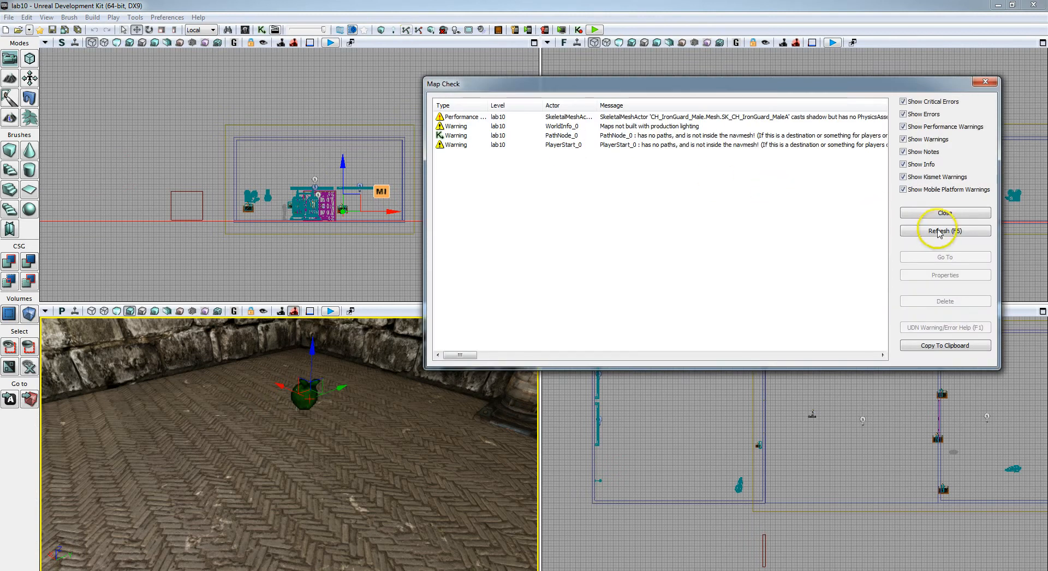
# - Close the map check, play the level in the editor and open the metal door at its control panel
pyautogui.click(946, 213)
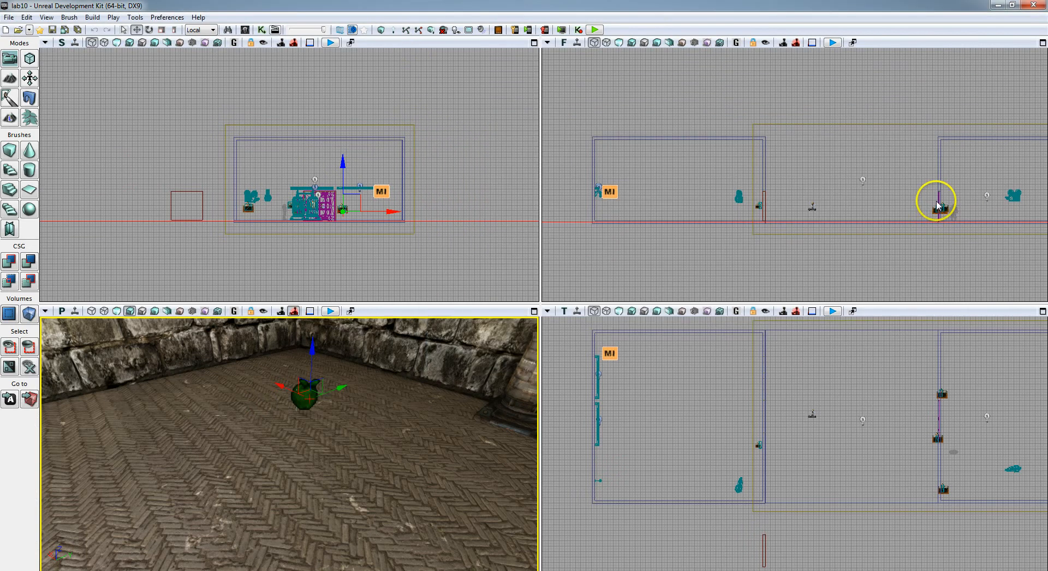
pyautogui.click(595, 30)
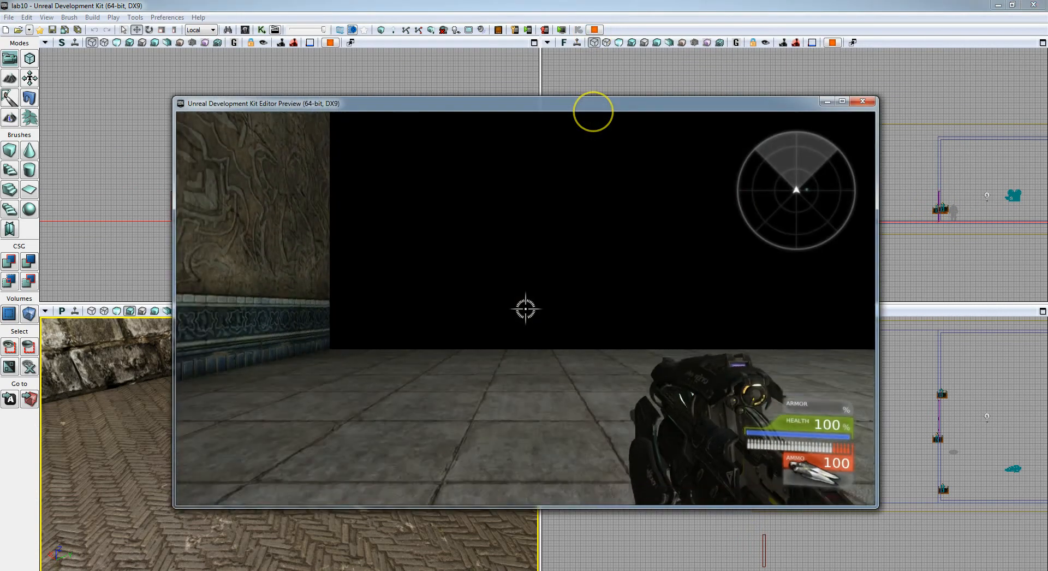
pyautogui.press('w')
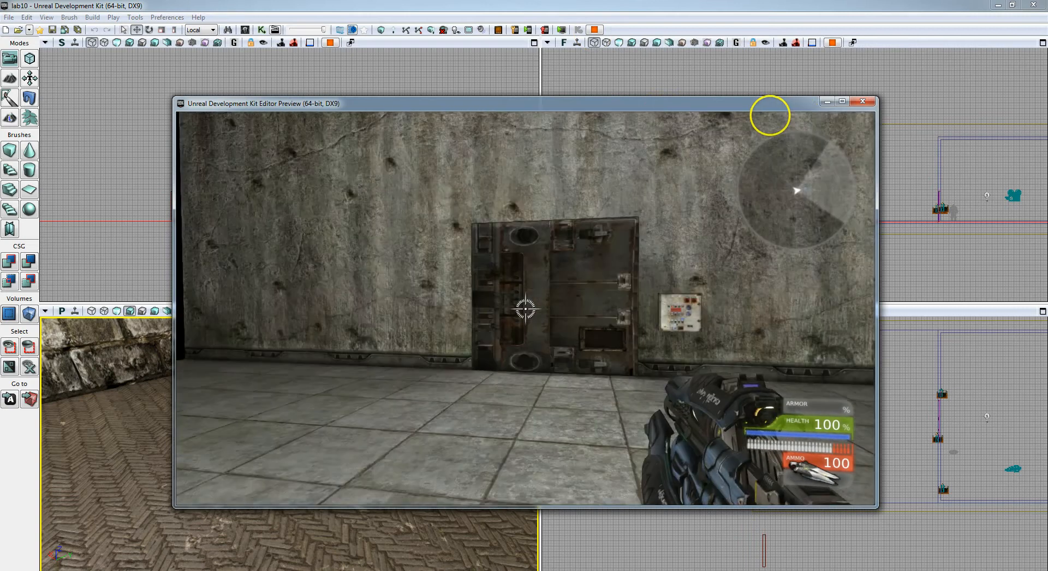
pyautogui.press('w')
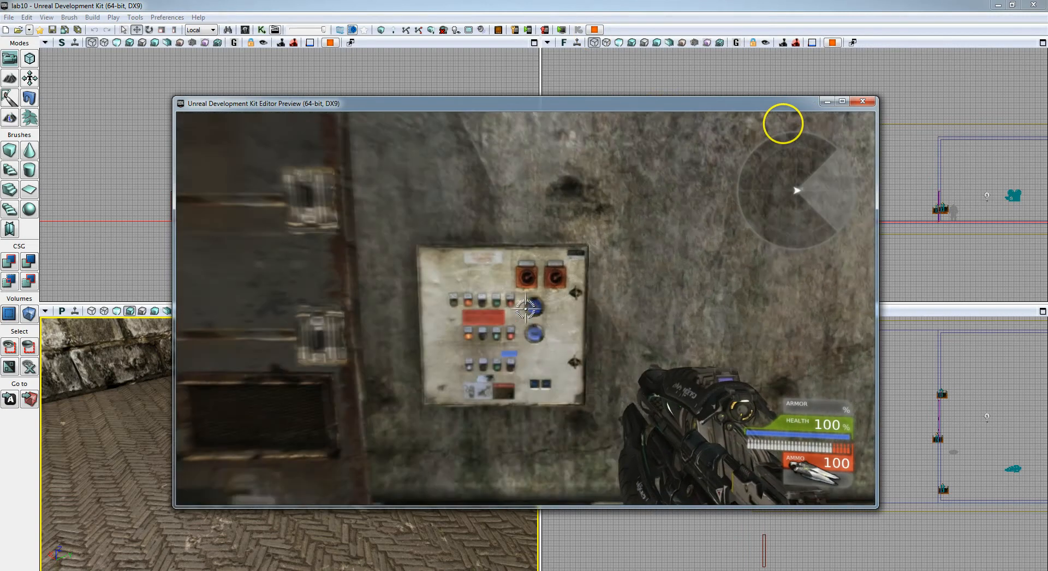
pyautogui.press('e')
pyautogui.press('a')
pyautogui.press('w')
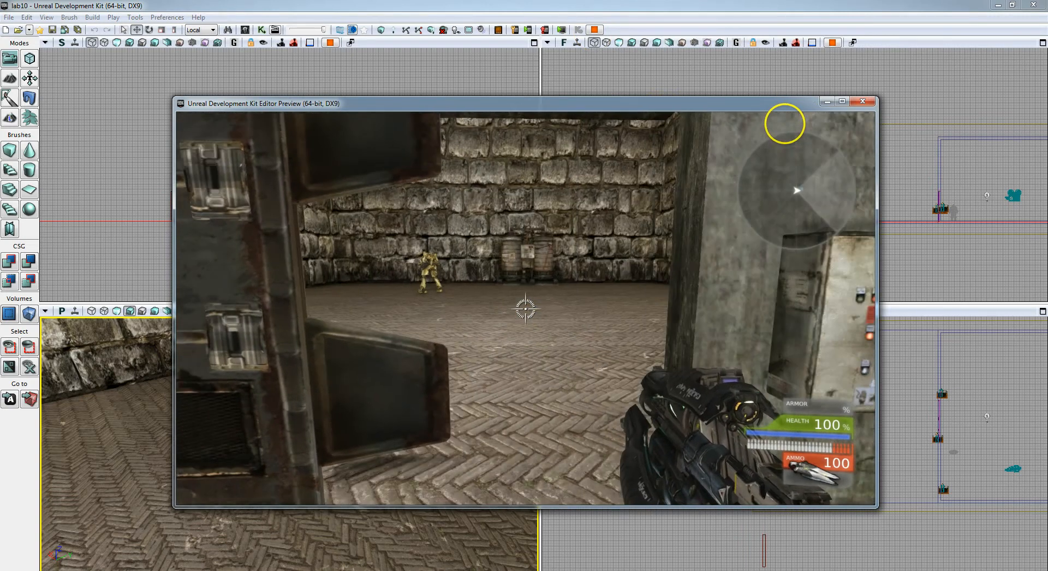
# - Approach the spawned bot in the stone room, test shooting it and end the play session
pyautogui.press('w')
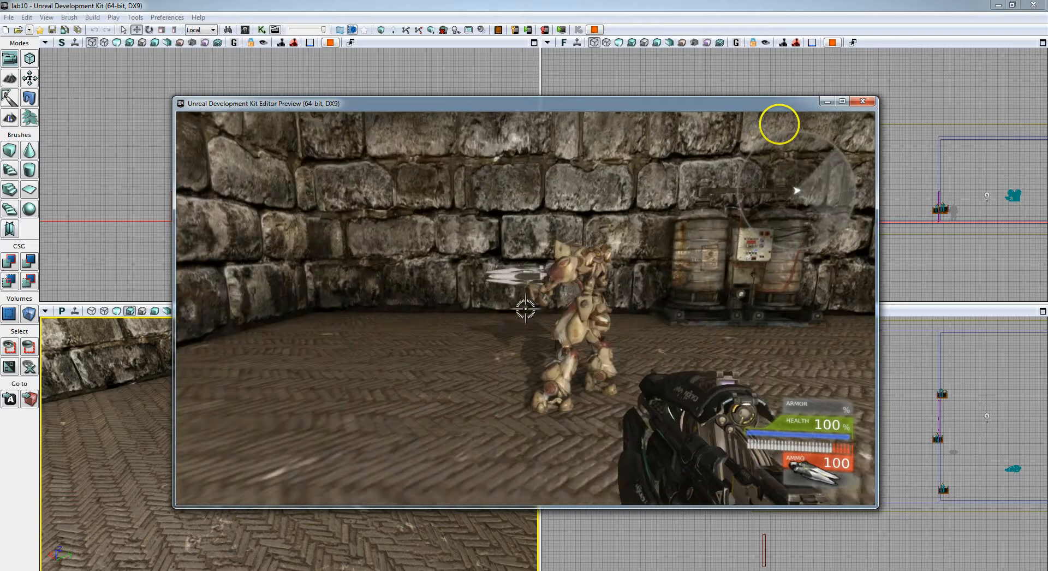
pyautogui.press('a')
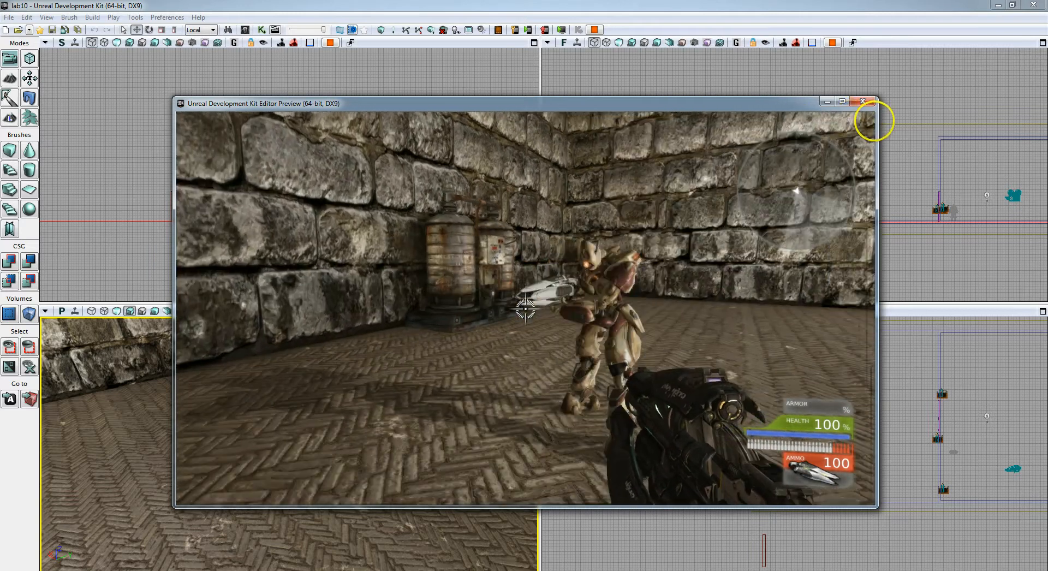
pyautogui.press('w')
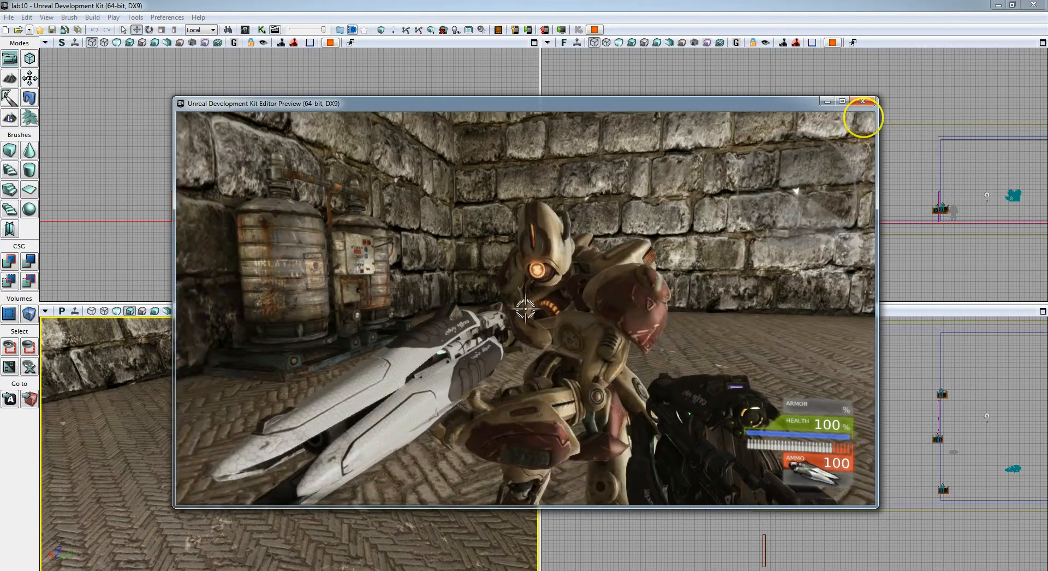
pyautogui.press('w')
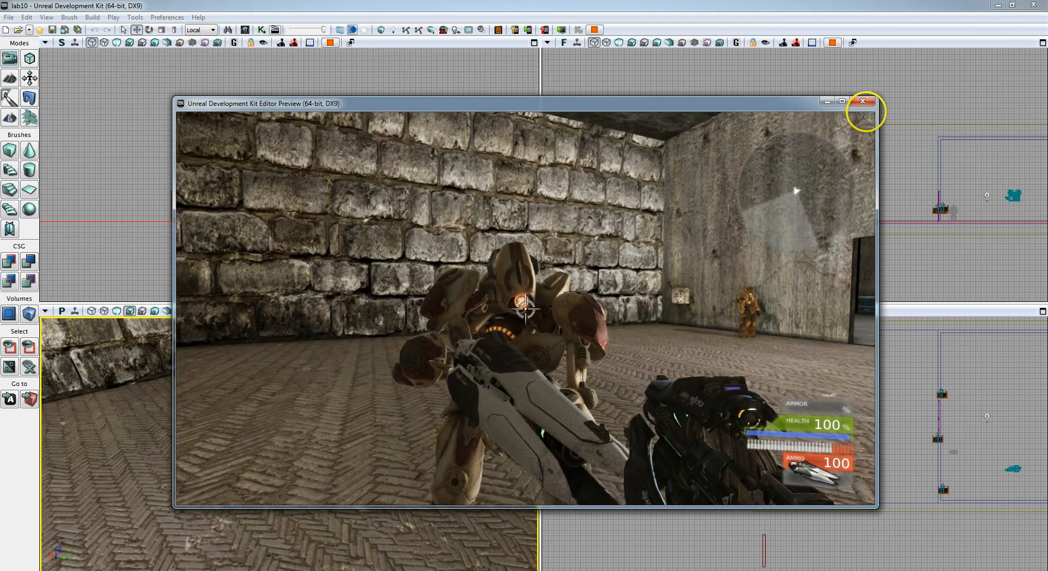
pyautogui.click(867, 111)
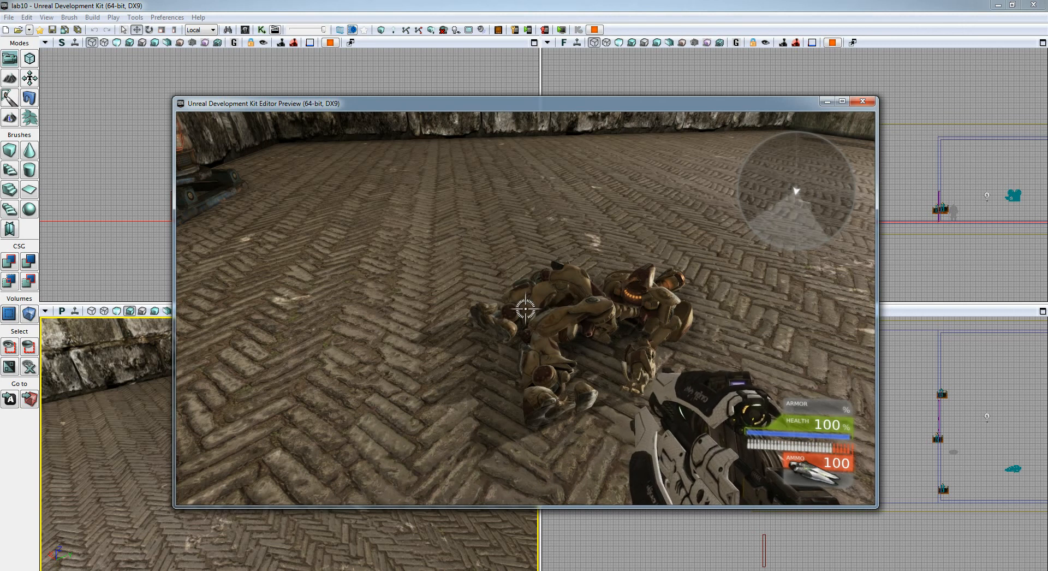
pyautogui.press('Escape')
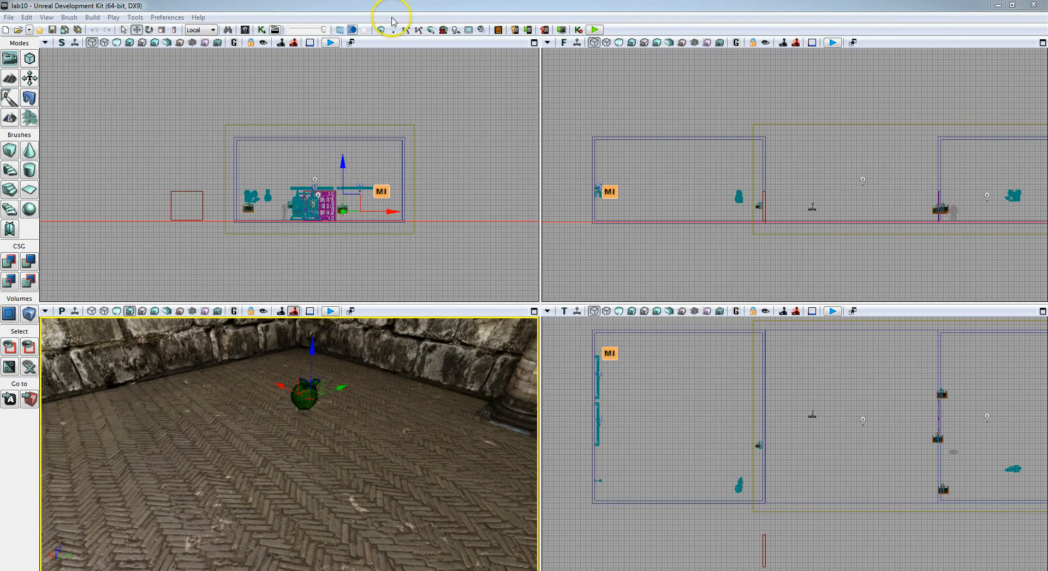
# - Enable Force Deathmatch AI on the Kismet sequence's Actor Factory action and close the sequence
pyautogui.click(261, 30)
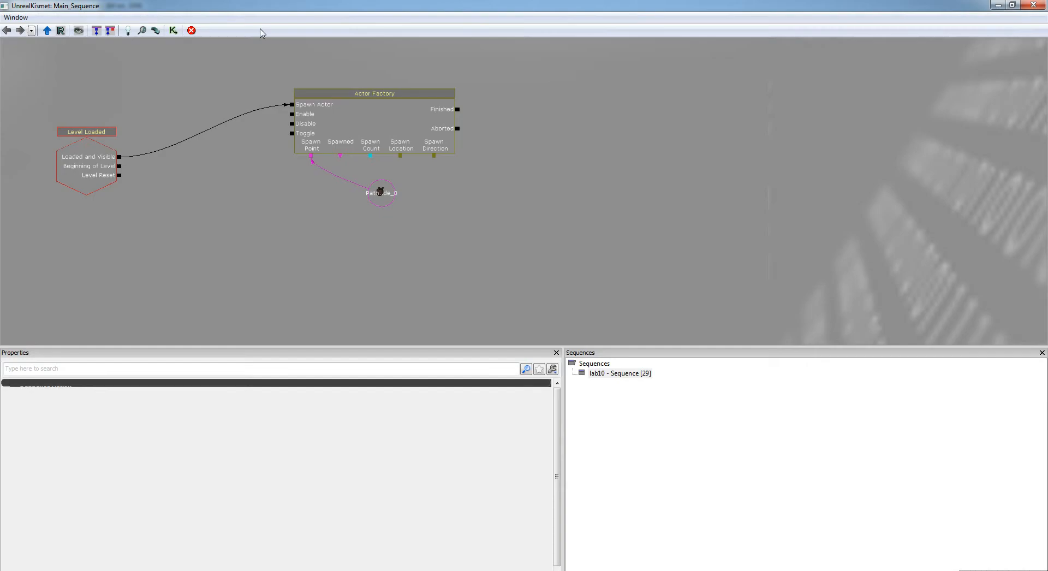
pyautogui.click(385, 94)
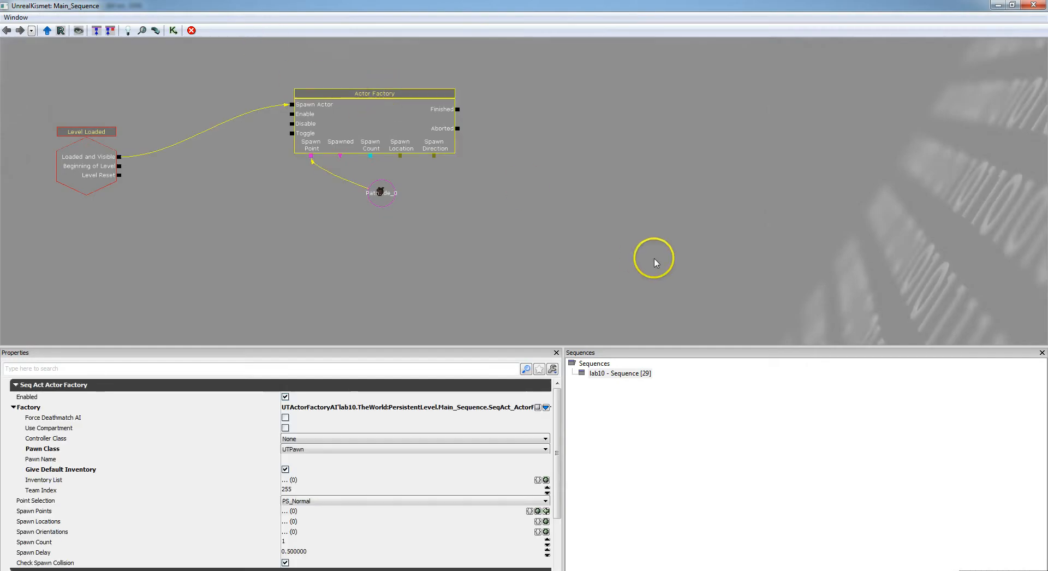
pyautogui.moveTo(650, 255); pyautogui.dragTo(758, 250)
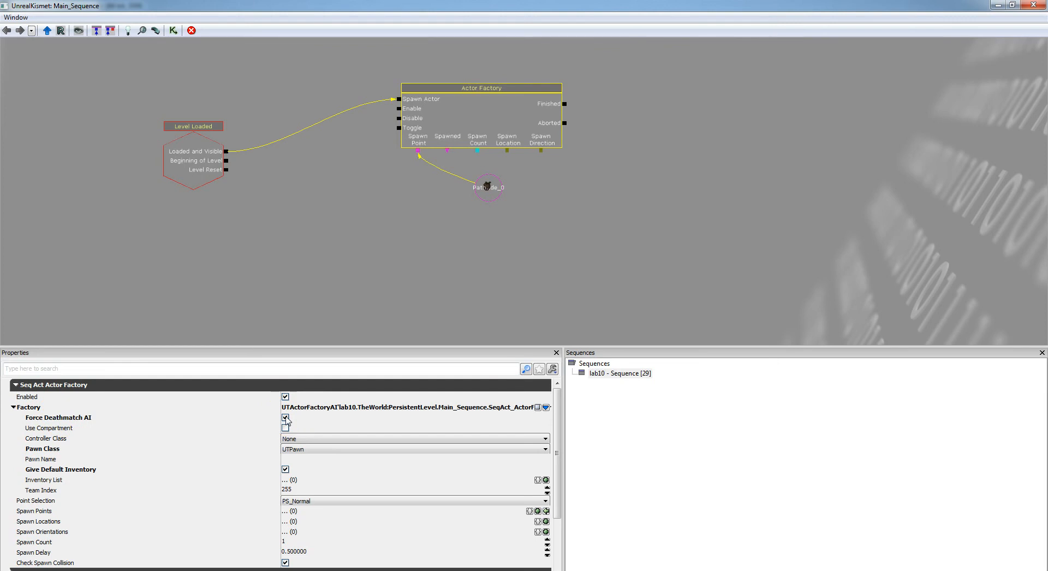
pyautogui.click(1040, 7)
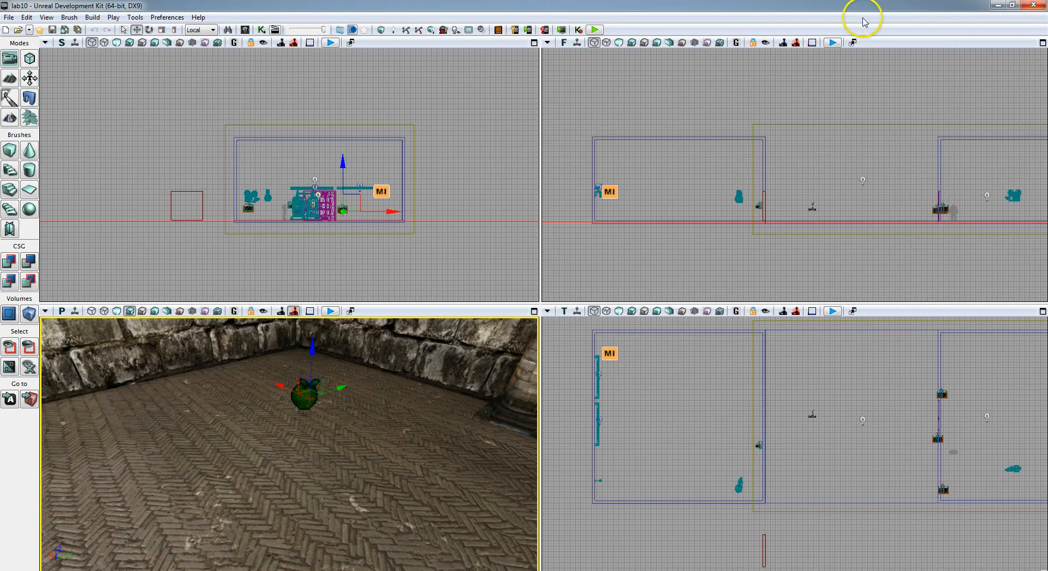
# - Play the level again with the changed AI setting and go through the metal door into the stone room
pyautogui.click(596, 30)
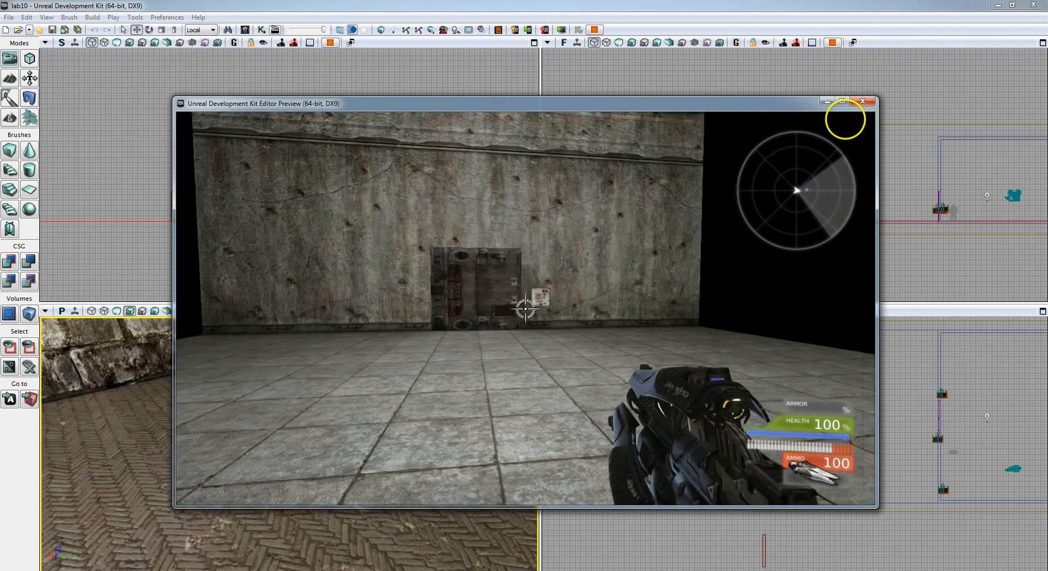
pyautogui.press('w')
pyautogui.press('w')
pyautogui.press('w')
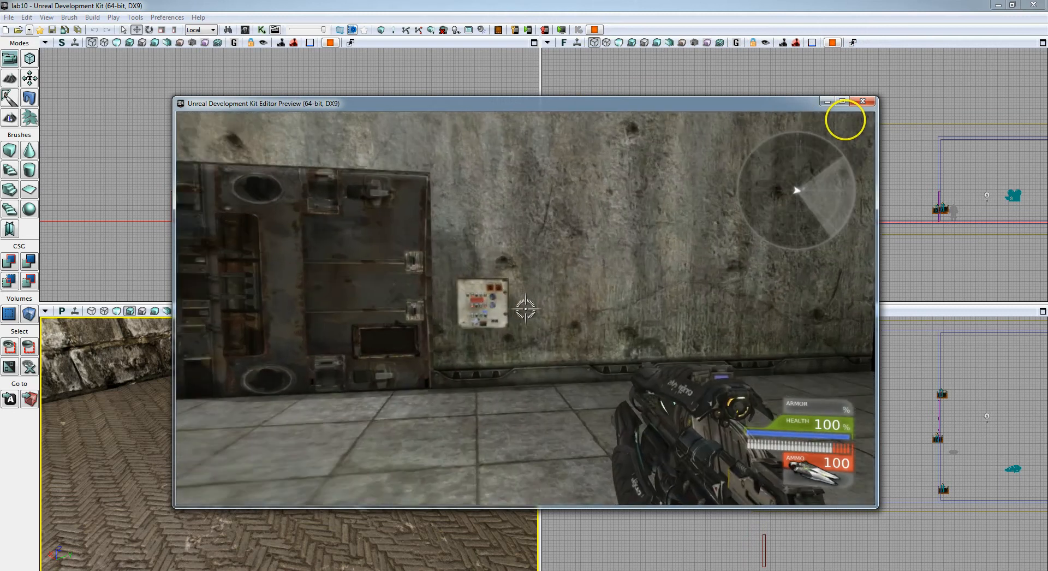
pyautogui.press('e')
pyautogui.press('a')
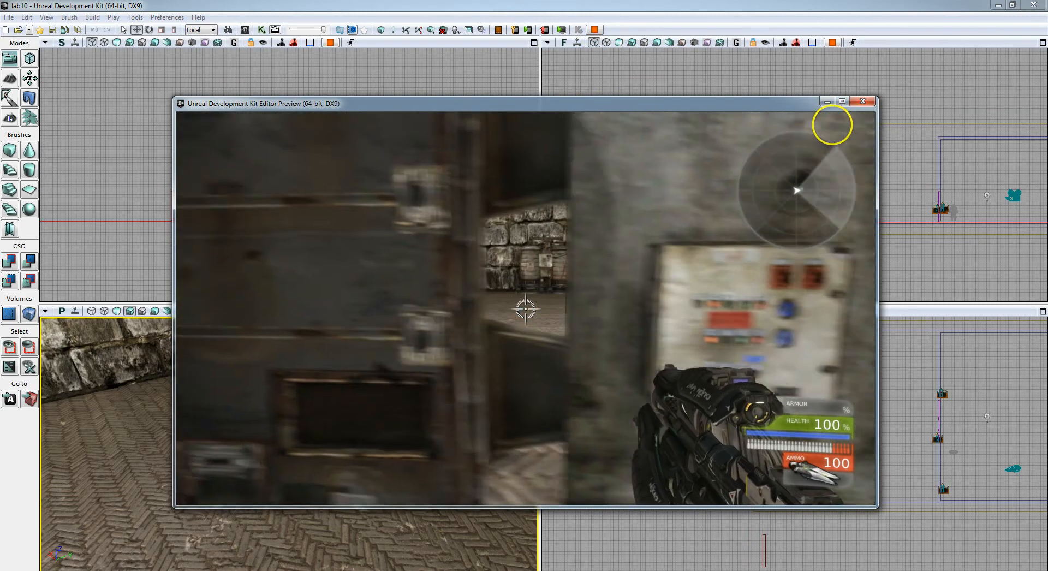
pyautogui.press('w')
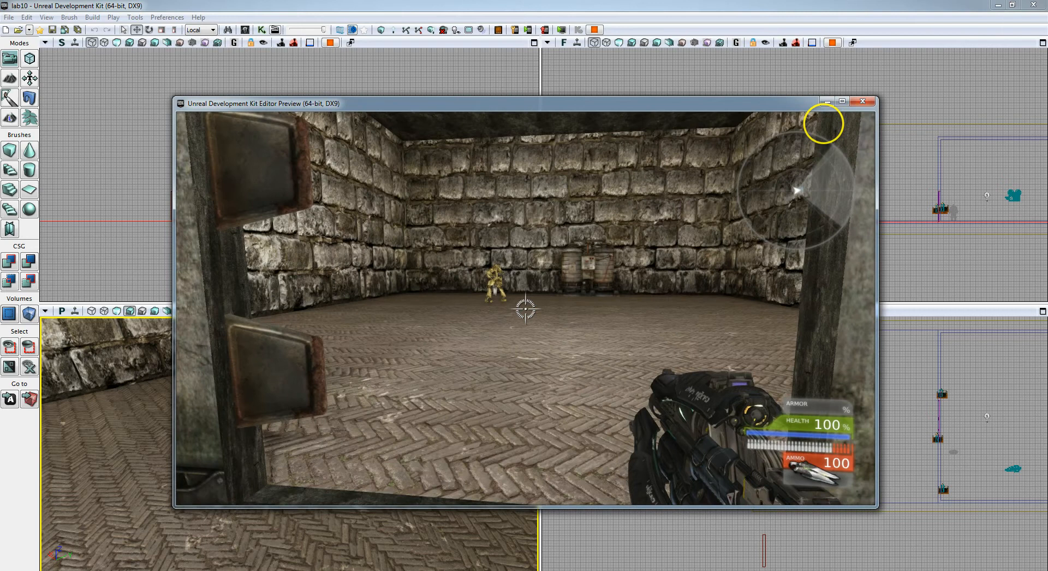
# - Test the bot's combat behaviour by exchanging fire with it in the stone room, and end the play session
pyautogui.press('w')
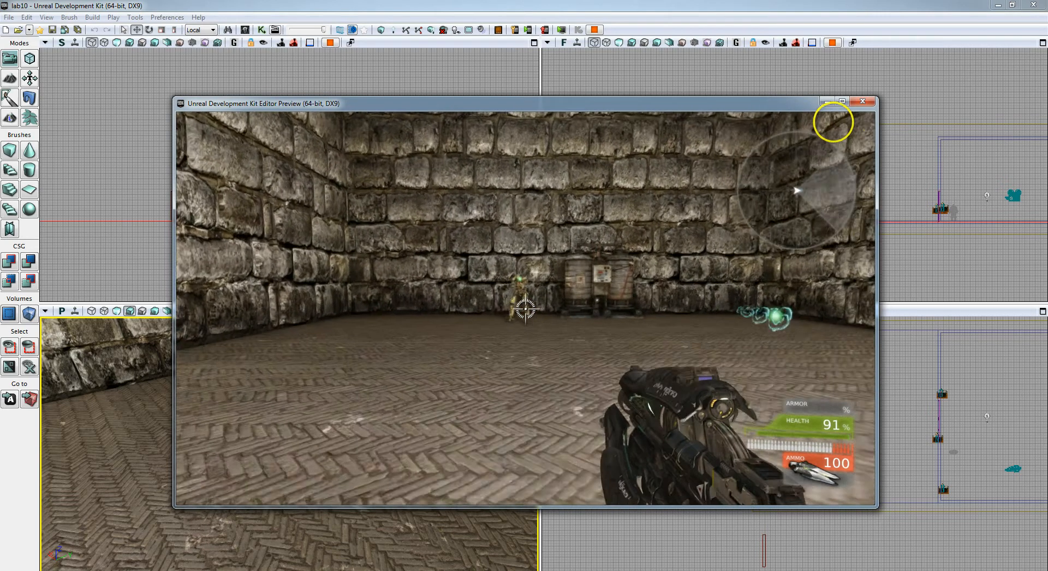
pyautogui.click(838, 122)
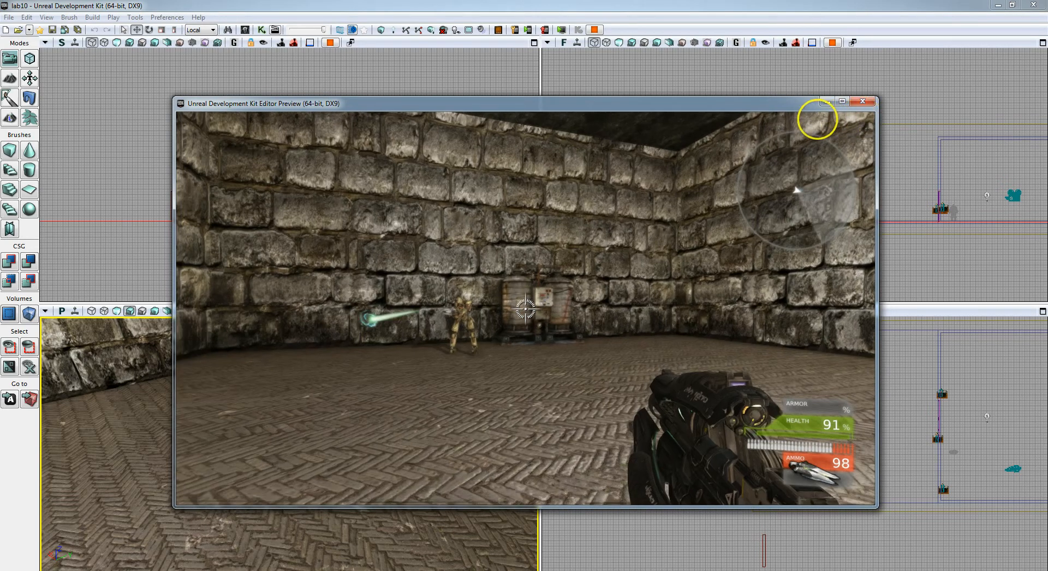
pyautogui.press('w')
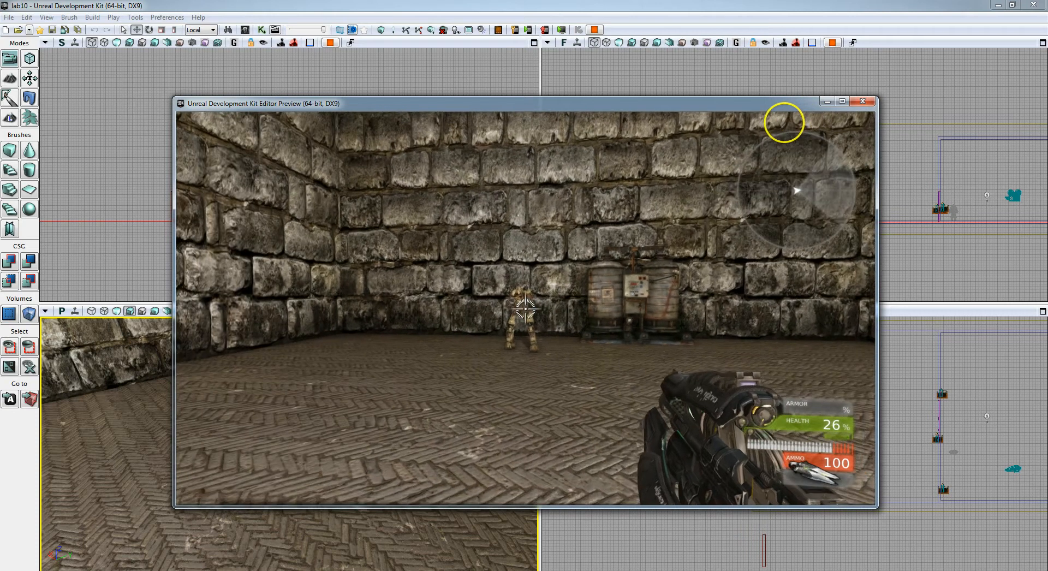
pyautogui.click(526, 309)
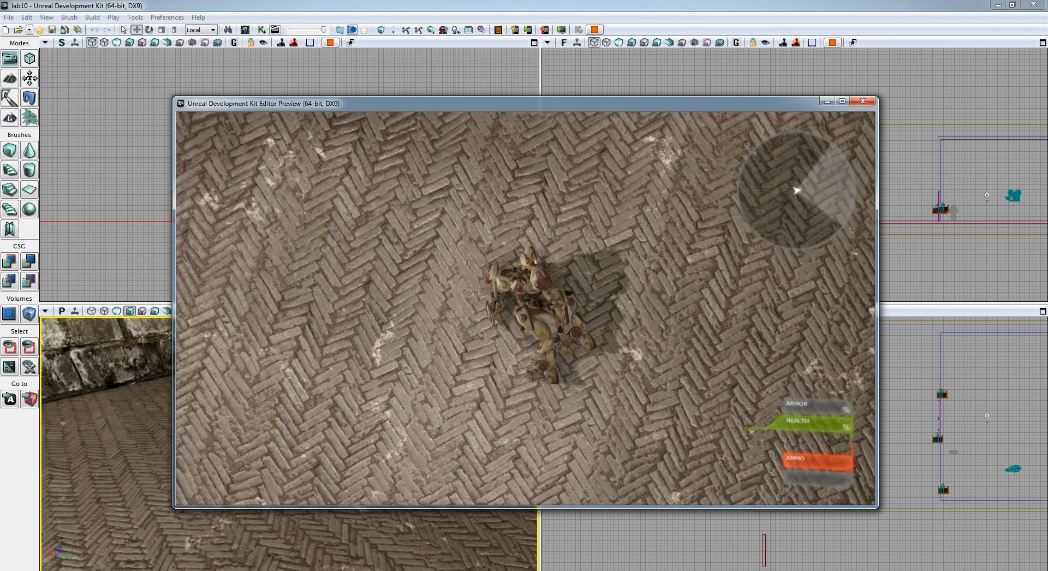
pyautogui.press('Escape')
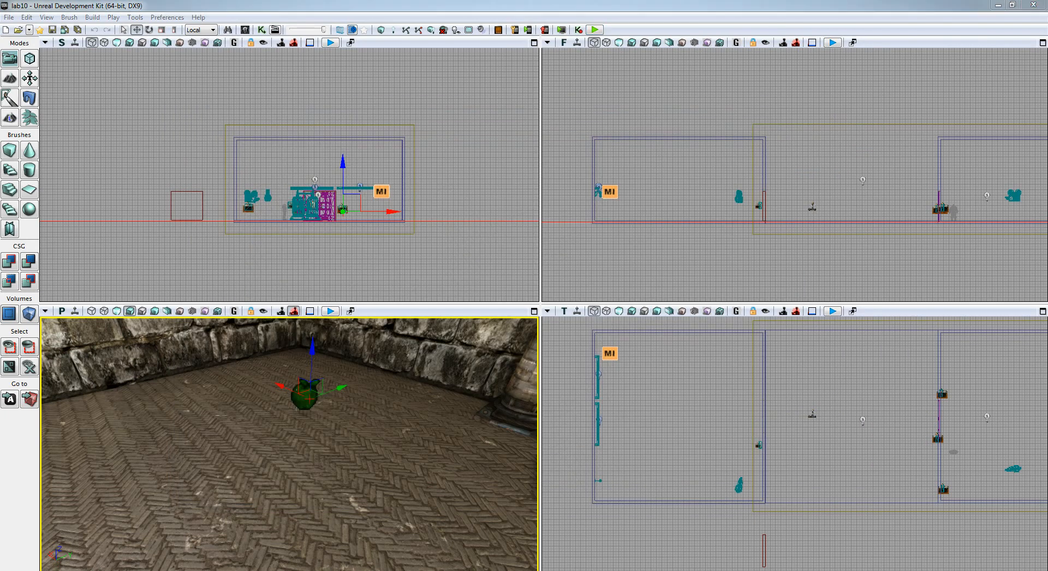
# - Add a PathNode on the stone room's floor near the back wall, away from the existing path node
pyautogui.moveTo(429, 466); pyautogui.dragTo(332, 464, button='right')
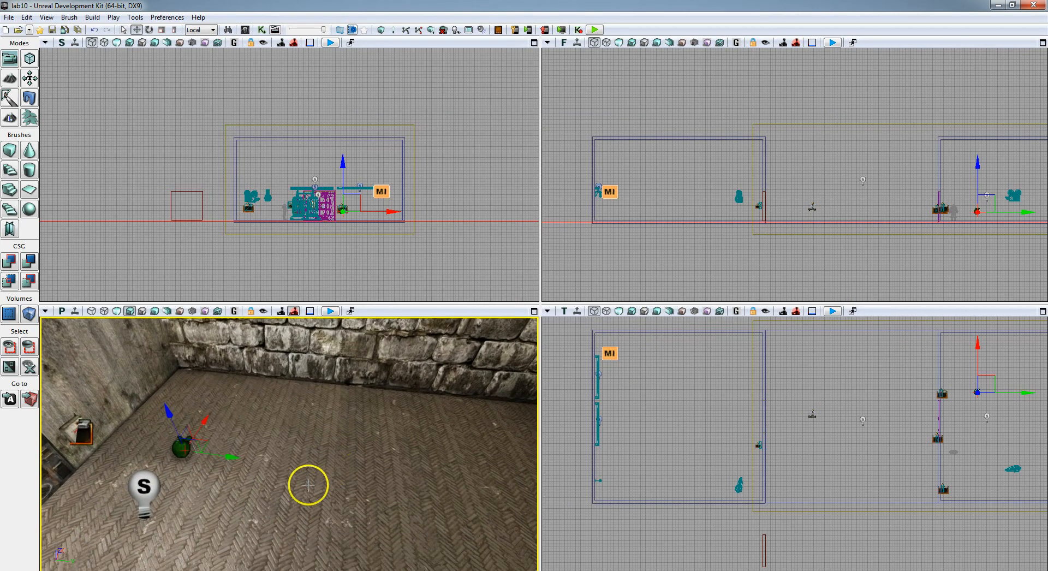
pyautogui.rightClick(349, 412)
pyautogui.moveTo(396, 355)
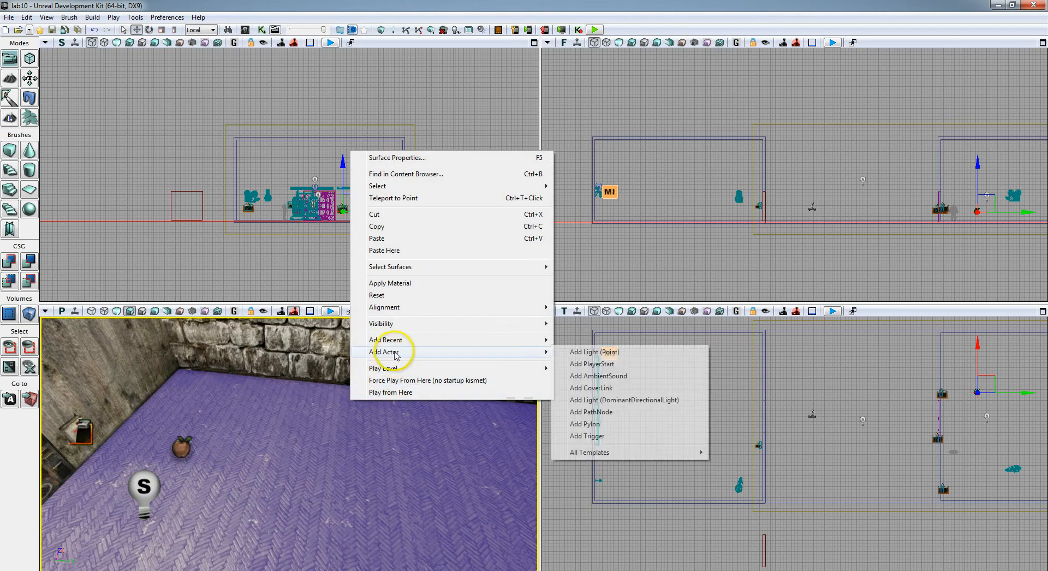
pyautogui.click(617, 411)
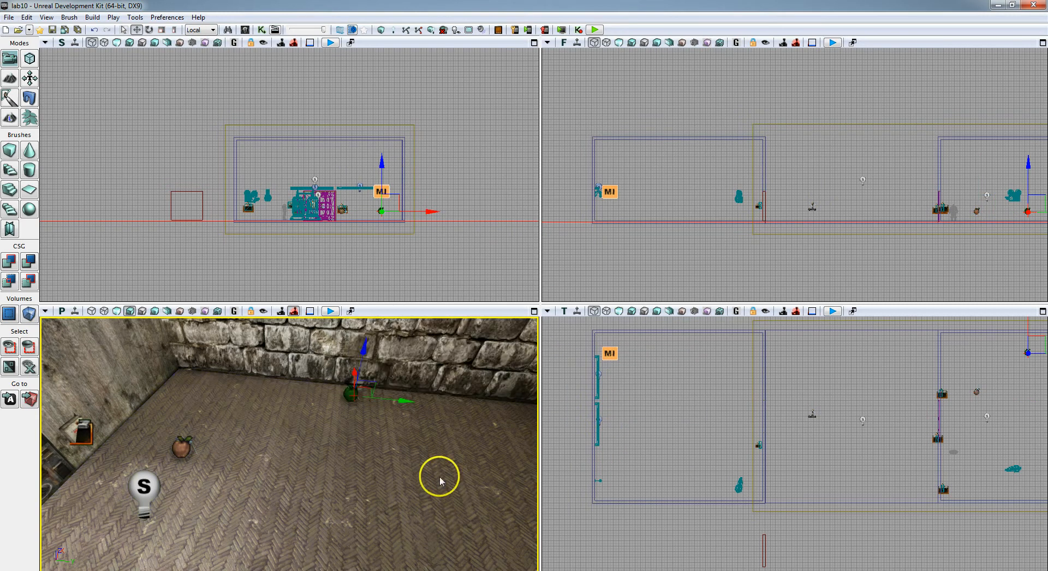
# - Add another PathNode on the floor in the stone room's far corner, across from the barrels
pyautogui.moveTo(441, 481); pyautogui.dragTo(431, 459, button='right')
pyautogui.rightClick(339, 362)
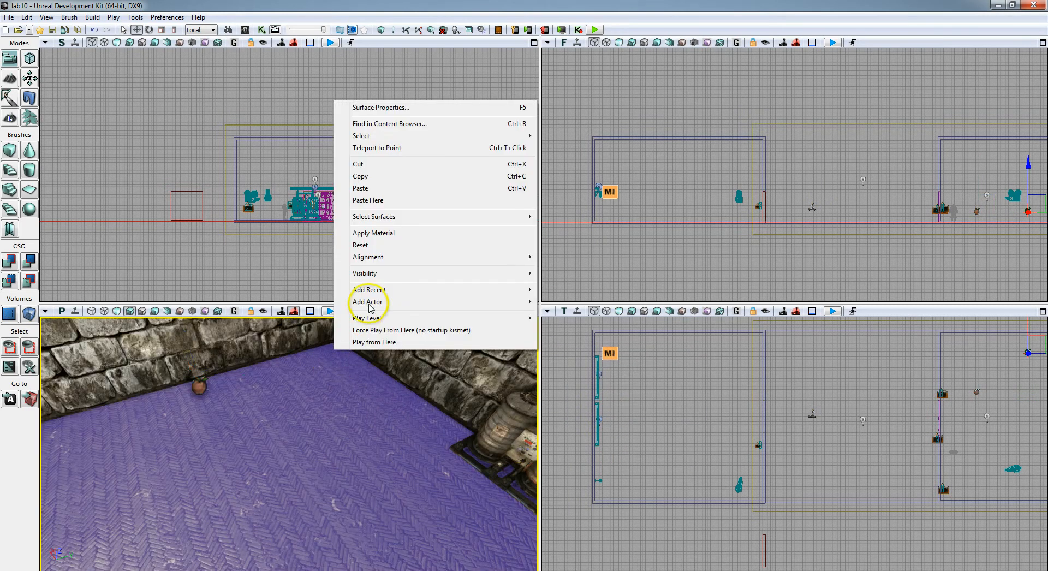
pyautogui.moveTo(370, 303)
pyautogui.click(578, 362)
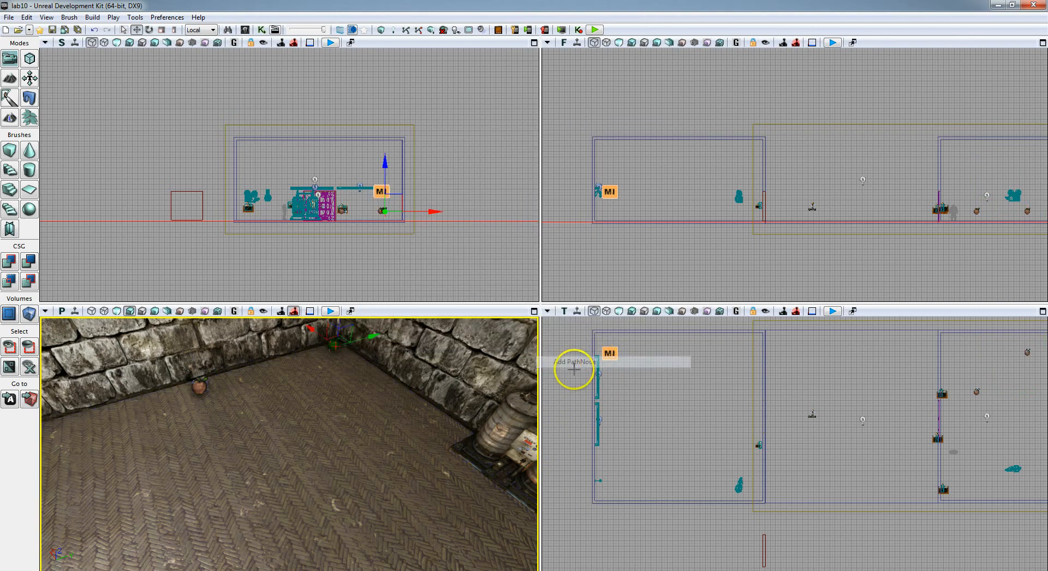
# - Add a PlayerStart on the floor in the stone room's corner beside the barrels
pyautogui.moveTo(377, 432); pyautogui.dragTo(541, 445, button='right')
pyautogui.rightClick(344, 404)
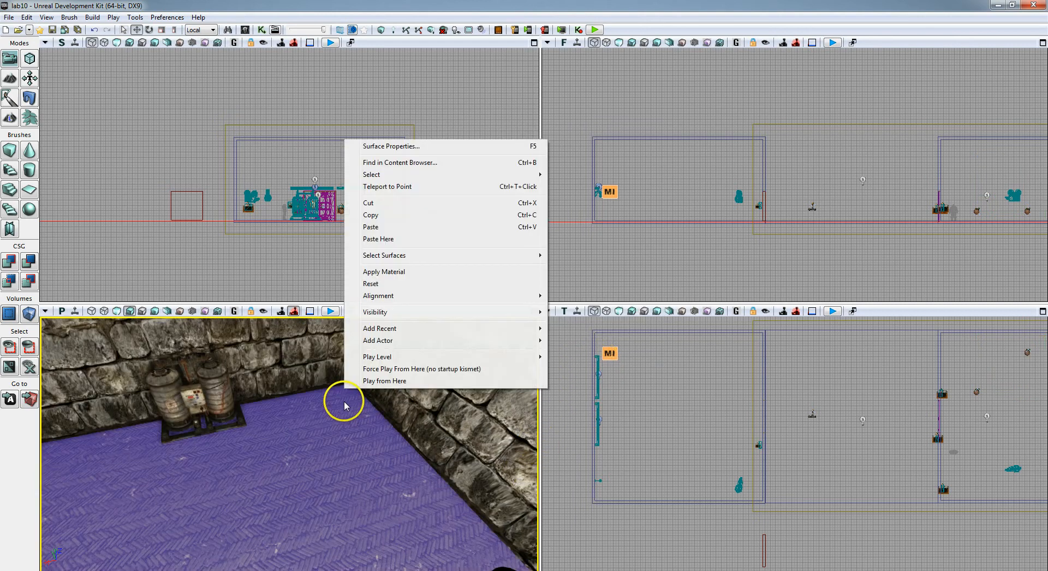
pyautogui.moveTo(532, 340)
pyautogui.click(603, 354)
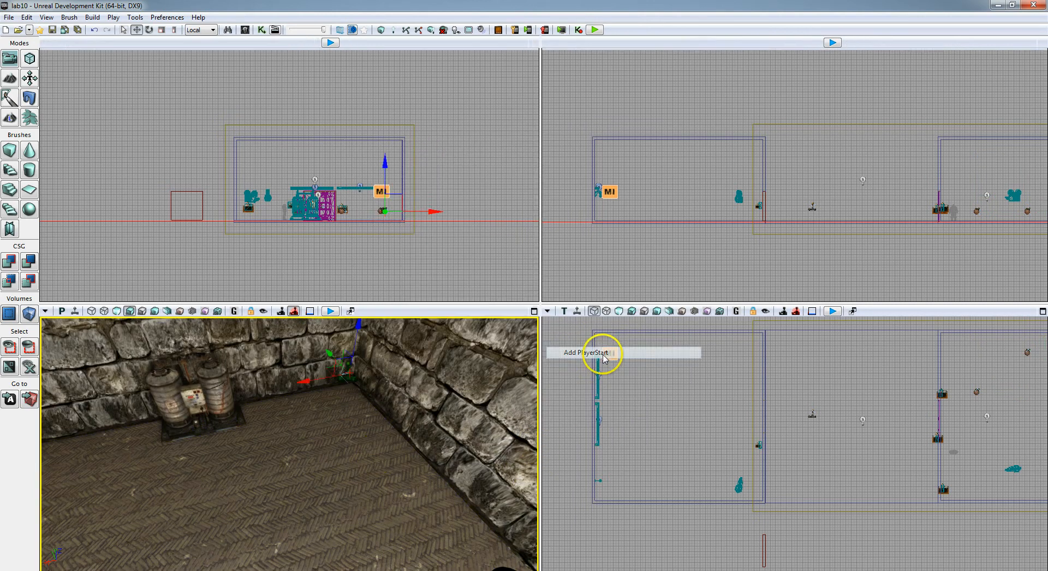
pyautogui.rightClick(369, 434)
pyautogui.click(343, 386)
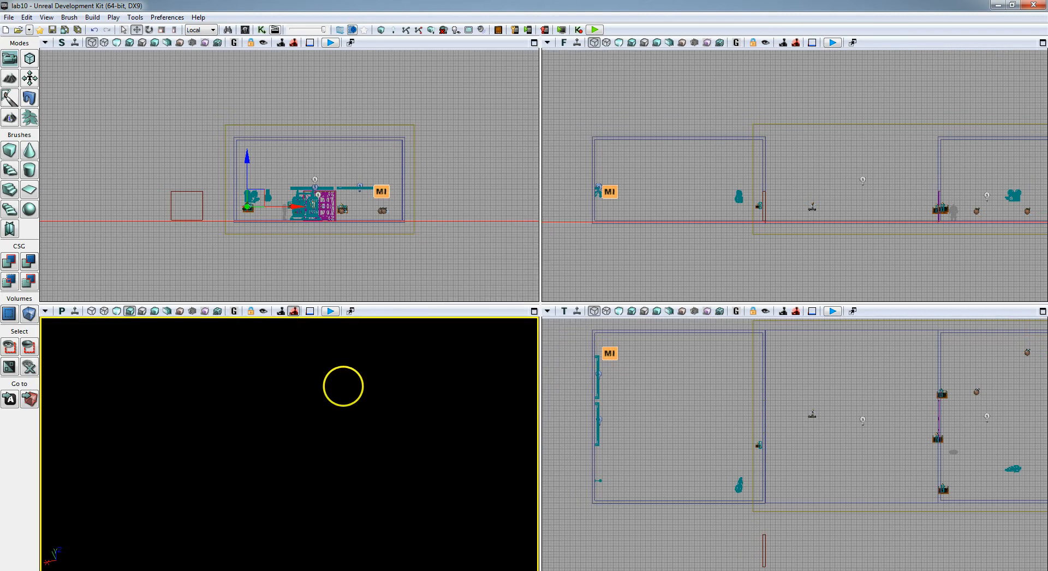
# - Add a PathNode on the stone room's floor in the corner below the wall switch, beside the character statue
pyautogui.moveTo(344, 389); pyautogui.dragTo(484, 335, button='right')
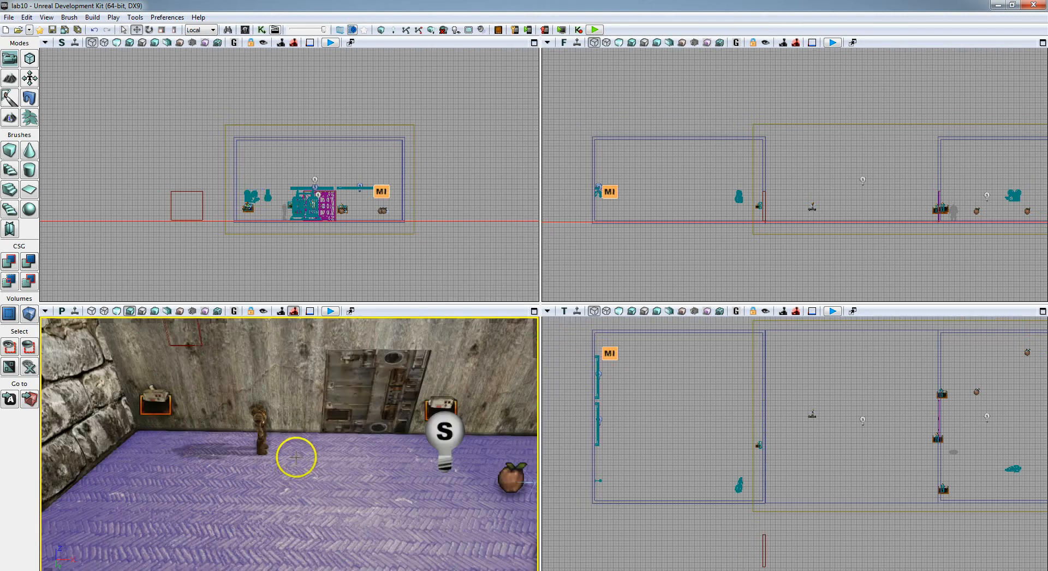
pyautogui.rightClick(169, 451)
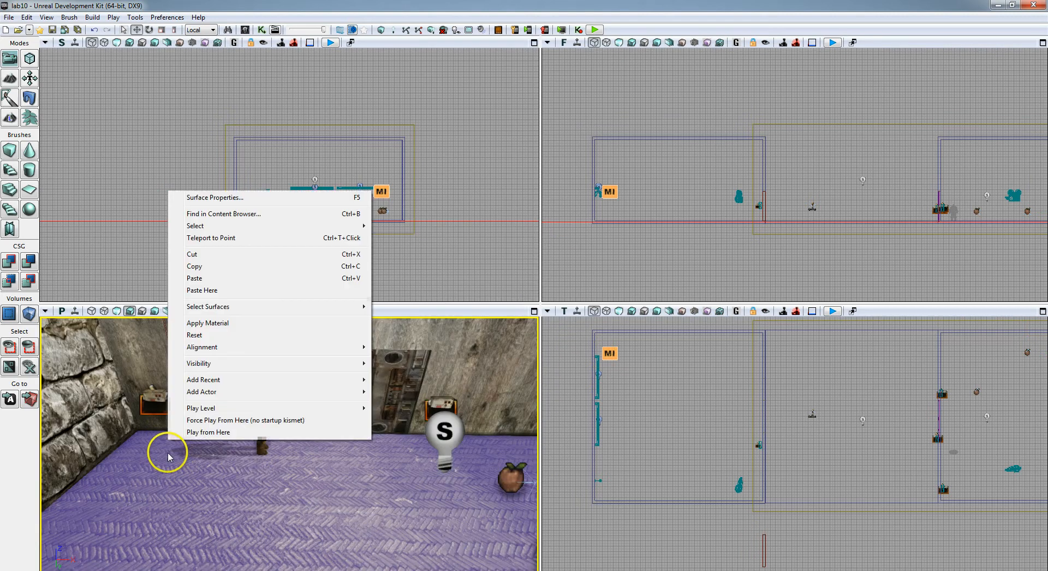
pyautogui.moveTo(214, 397)
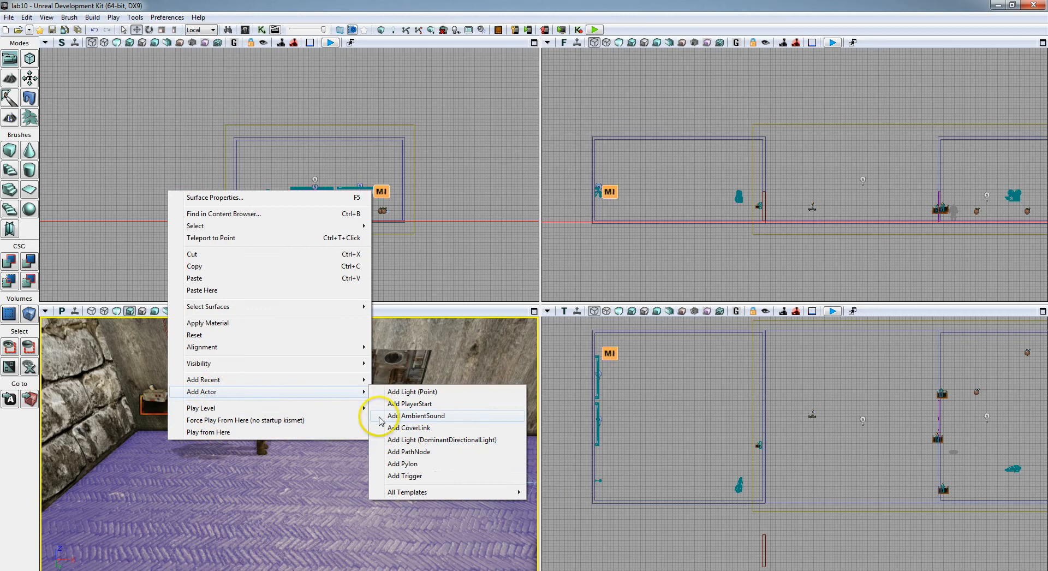
pyautogui.click(422, 452)
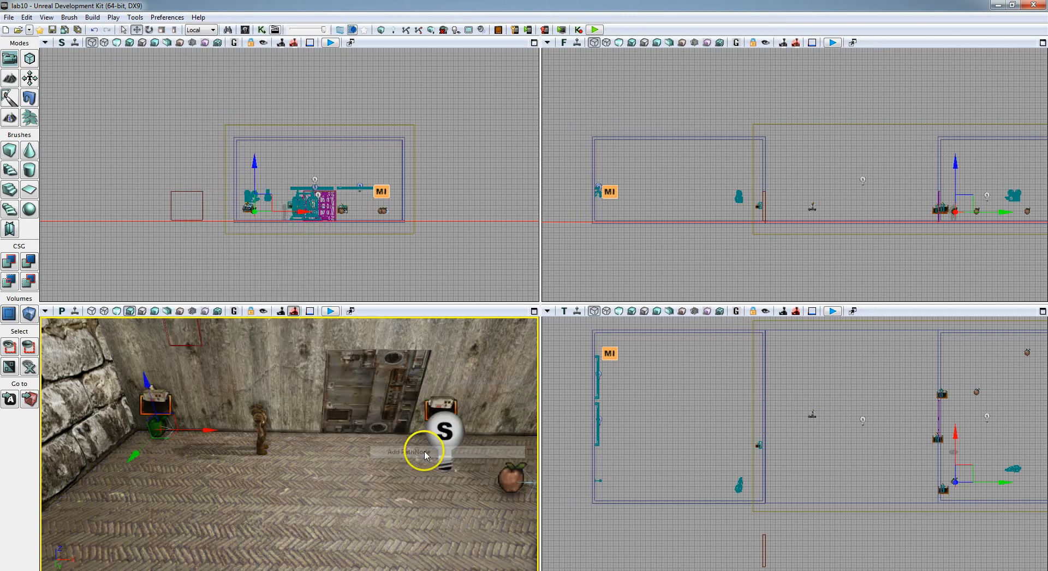
# - Add a PathNode on the tiled room's floor in one corner along the metal door's wall
pyautogui.moveTo(385, 486); pyautogui.dragTo(320, 479, button='right')
pyautogui.rightClick(235, 441)
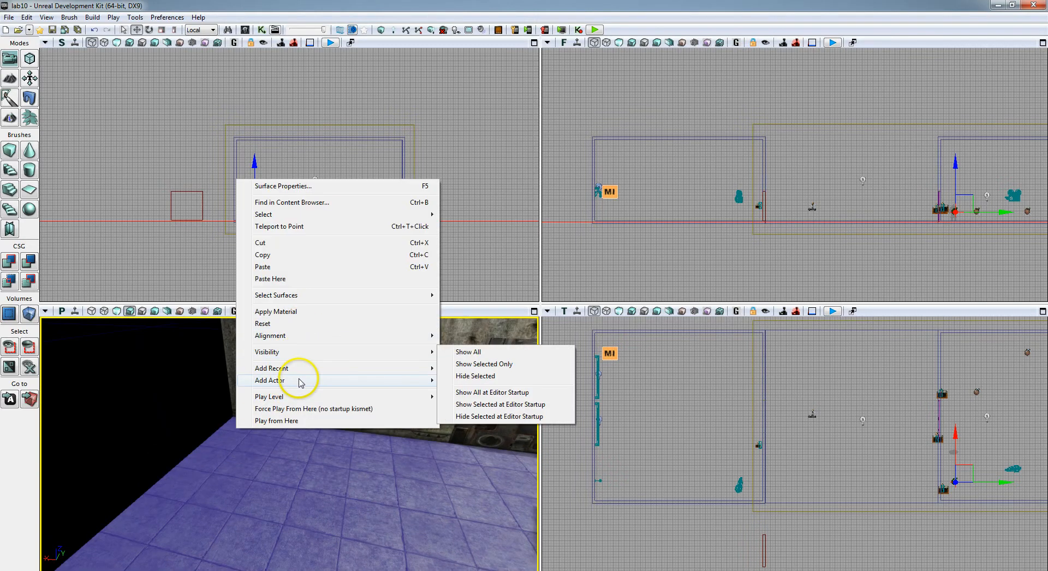
pyautogui.moveTo(306, 380)
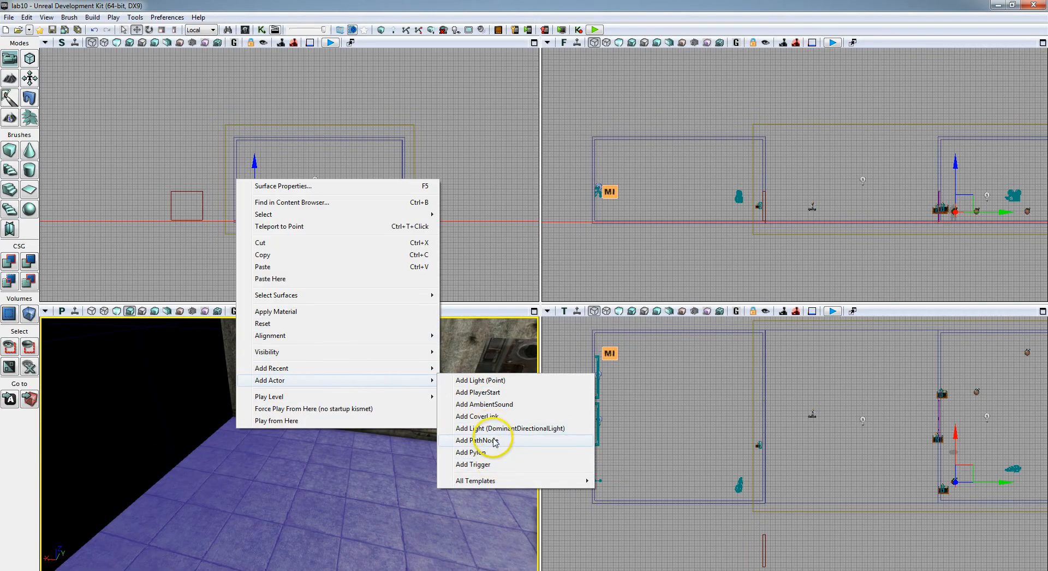
pyautogui.click(494, 416)
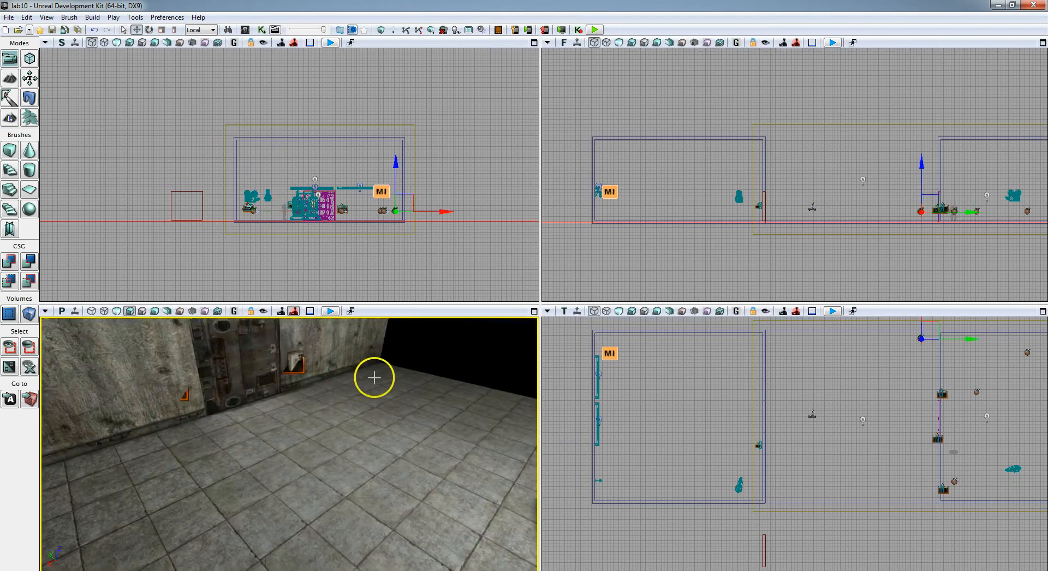
# - Add a PathNode in the tiled room's opposite corner along the metal door's wall
pyautogui.rightClick(374, 377)
pyautogui.moveTo(415, 316)
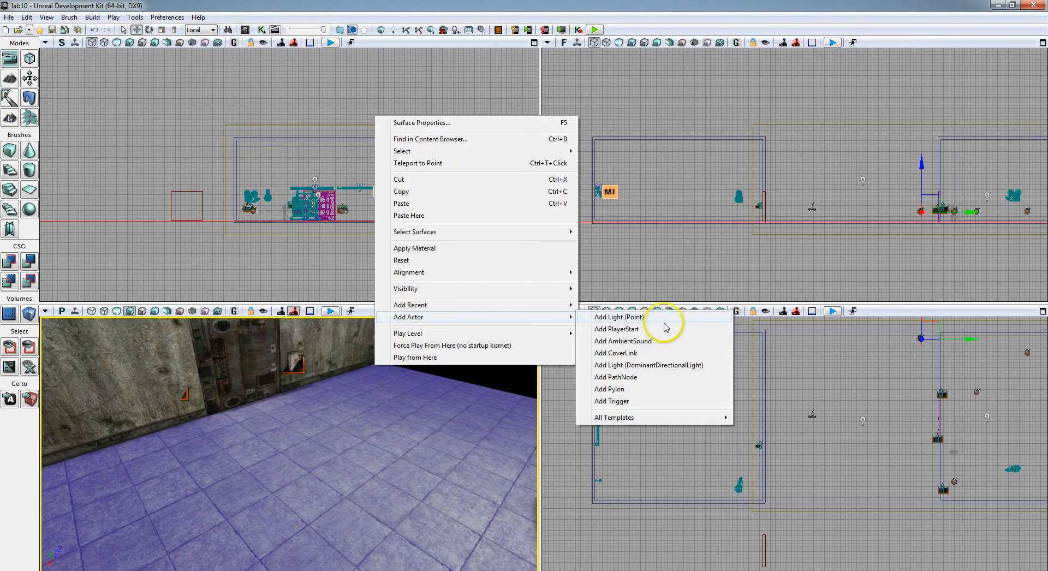
pyautogui.click(638, 378)
# - Add a PathNode in the tiled room's far corner by the patterned wall, beyond the lever
pyautogui.moveTo(431, 418)
pyautogui.mouseDown(button='right')
pyautogui.moveTo(519, 421)
pyautogui.moveTo(431, 418)
pyautogui.mouseUp(button='right')
pyautogui.rightClick(445, 407)
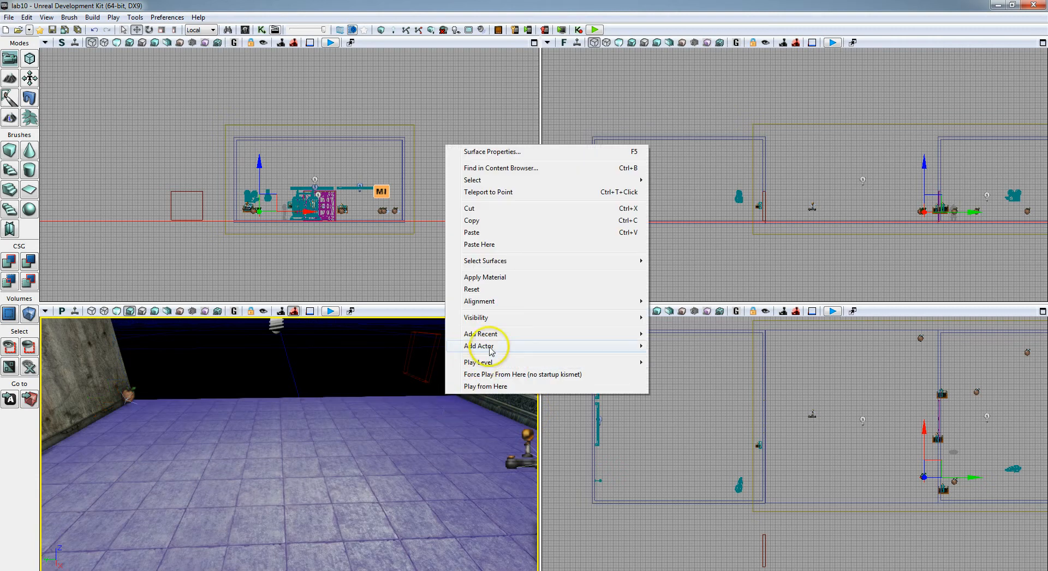
pyautogui.moveTo(491, 349)
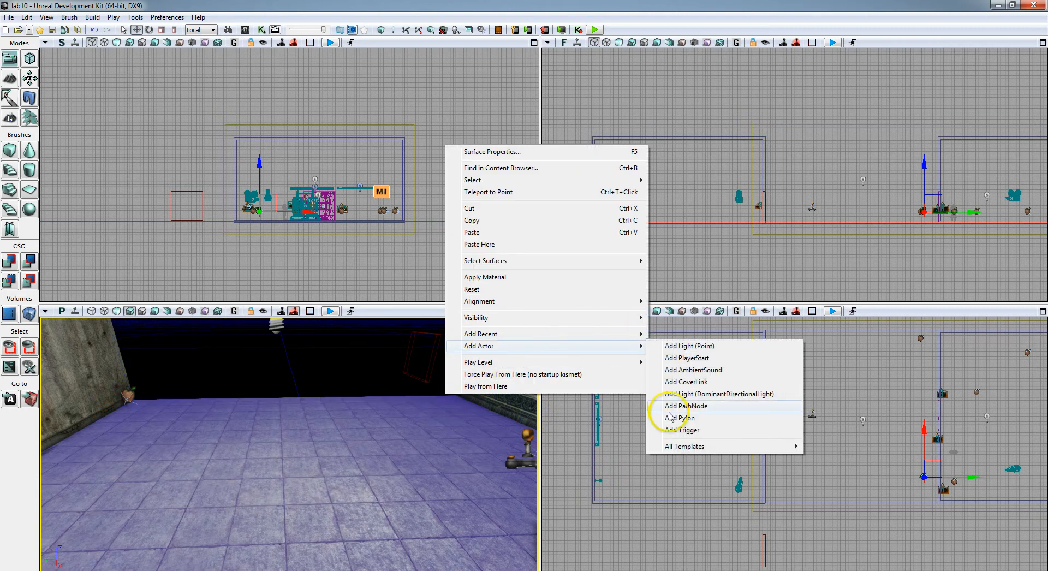
pyautogui.click(687, 406)
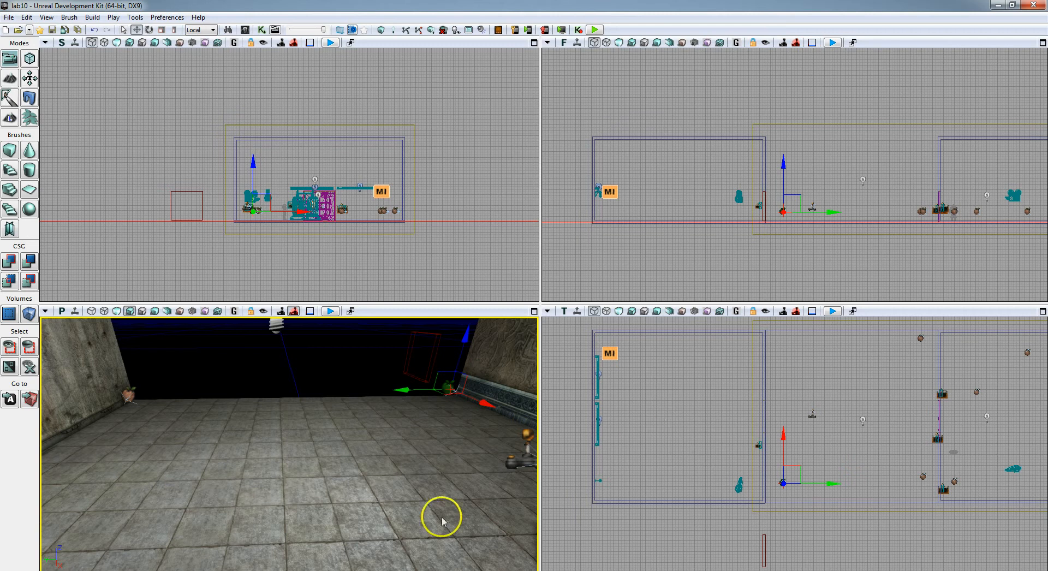
# - Add a PathNode in the middle of the tiled room's floor, under the light
pyautogui.rightClick(306, 482)
pyautogui.click(290, 470)
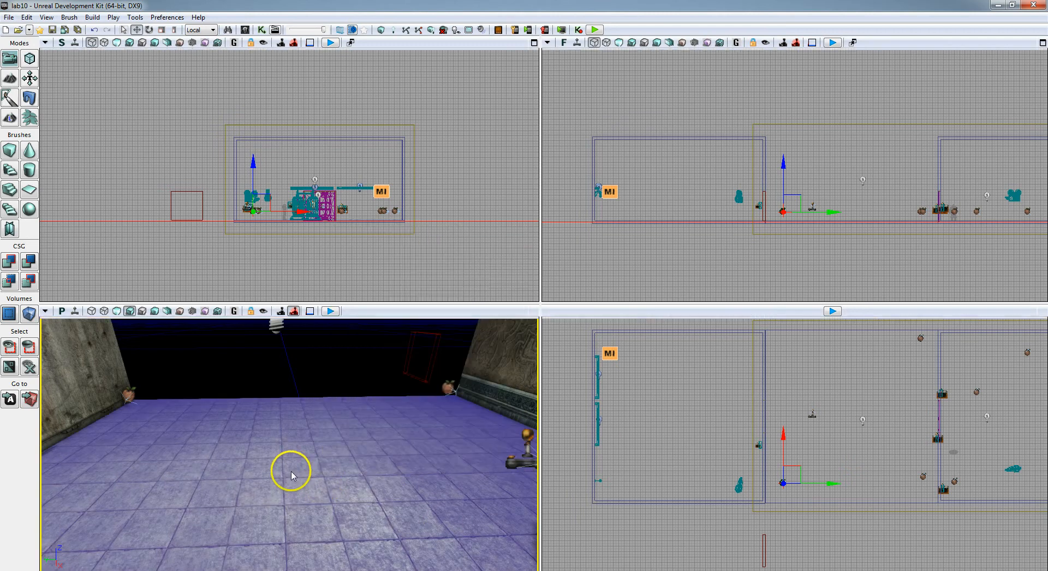
pyautogui.rightClick(290, 470)
pyautogui.moveTo(335, 414)
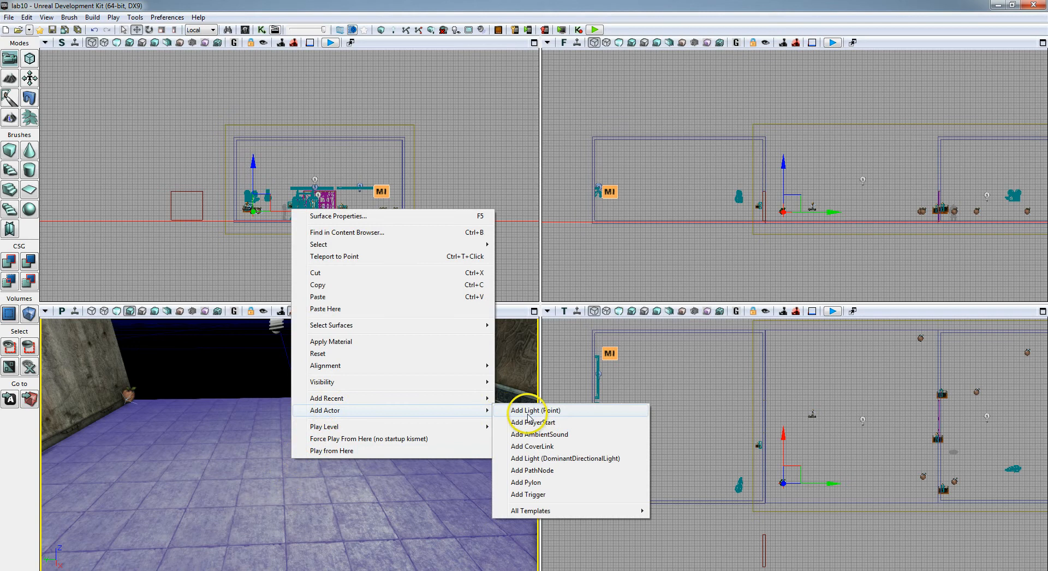
pyautogui.click(549, 473)
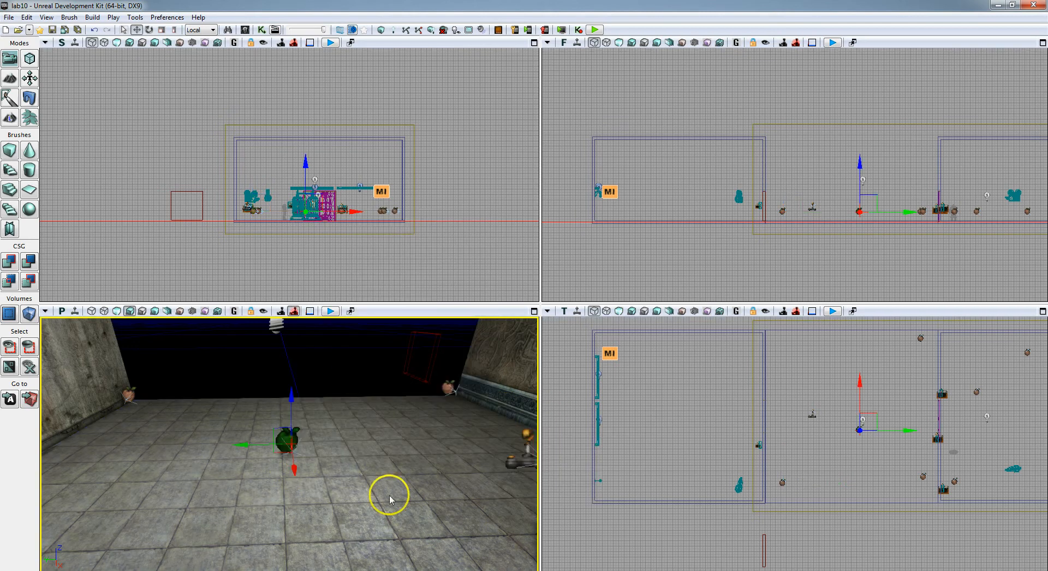
# - Add a PathNode in the tiled room's remaining corner along the patterned wall
pyautogui.moveTo(388, 493); pyautogui.dragTo(539, 451)
pyautogui.rightClick(372, 417)
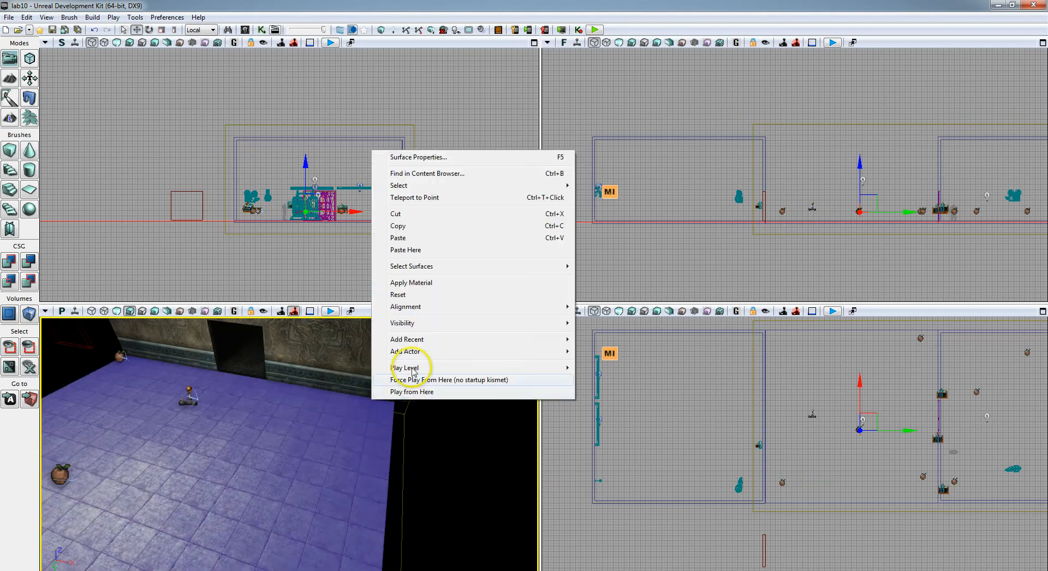
pyautogui.moveTo(503, 351)
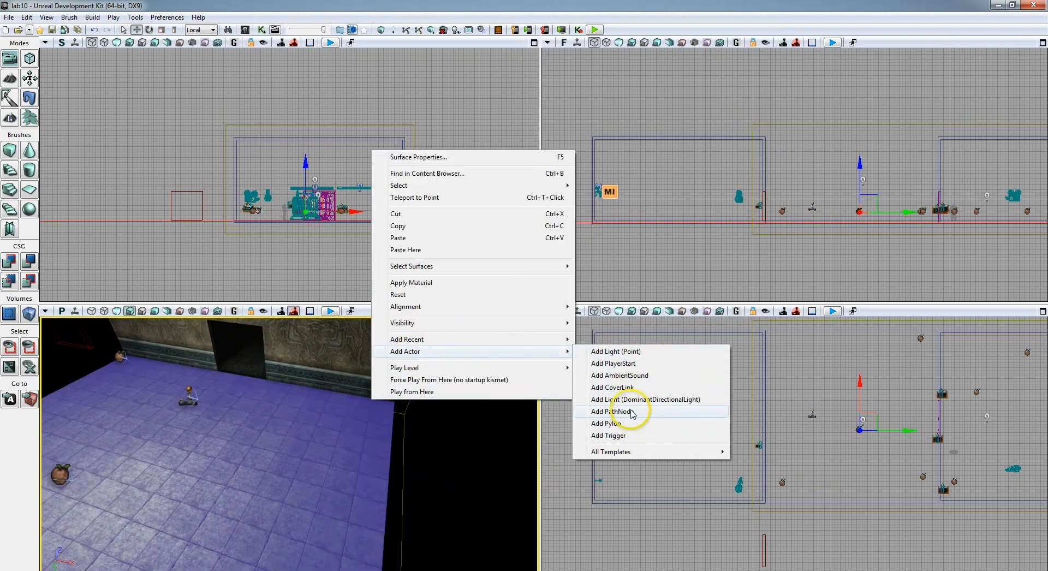
pyautogui.click(578, 412)
# - Build the level's AI paths and close the Map Check report
pyautogui.moveTo(355, 444); pyautogui.dragTo(49, 475)
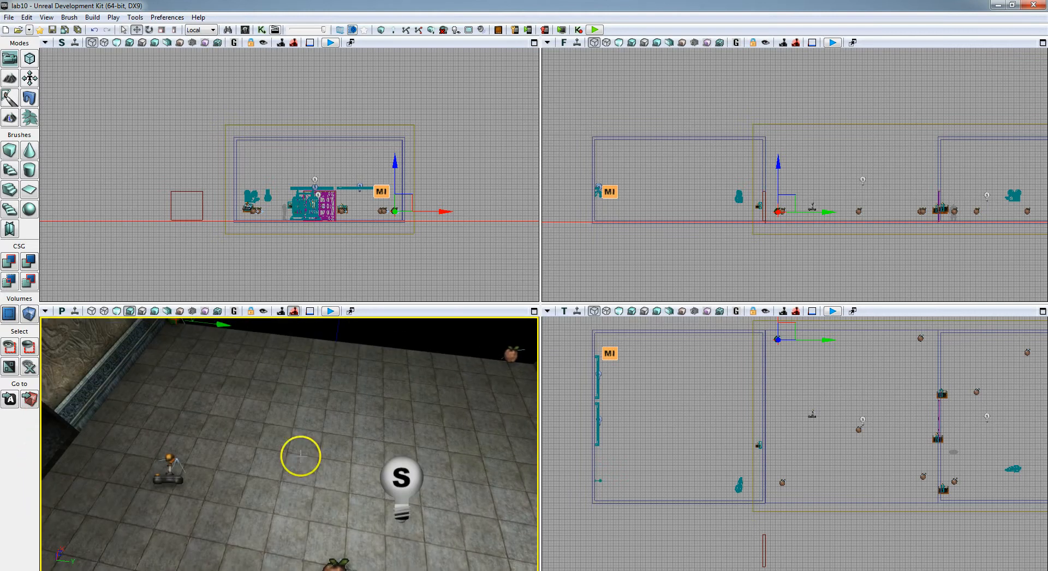
pyautogui.click(406, 30)
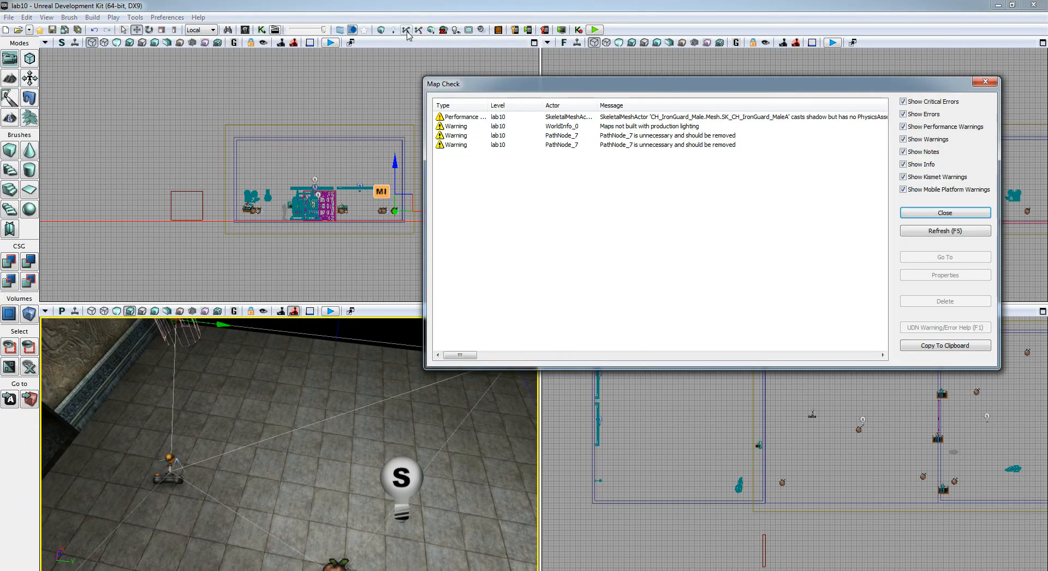
pyautogui.click(953, 213)
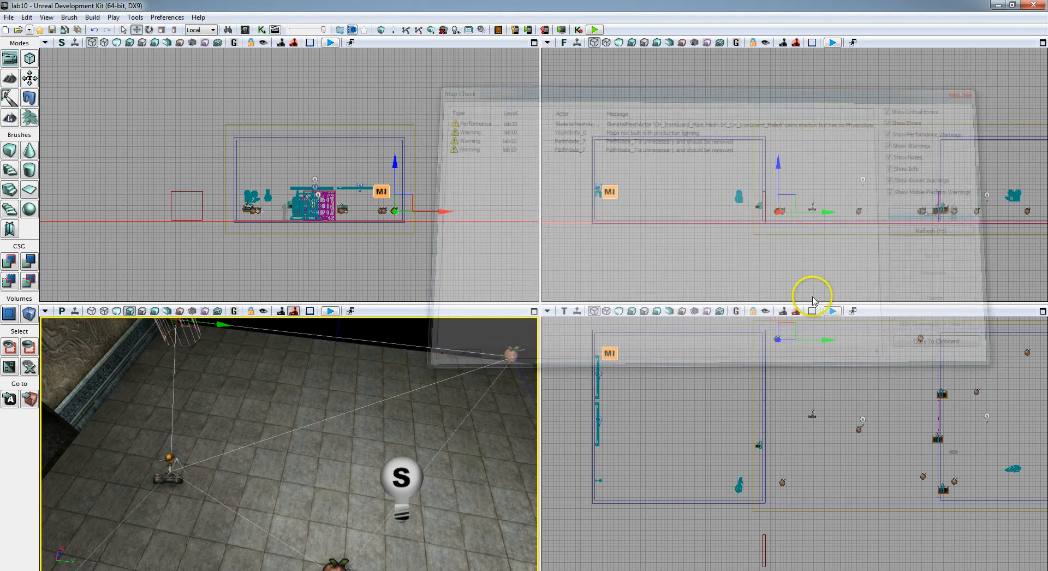
# - Examine the path connections in the tiled and stone rooms, selecting the path node nearest the metal door inside the stone room
pyautogui.moveTo(416, 467); pyautogui.dragTo(406, 469)
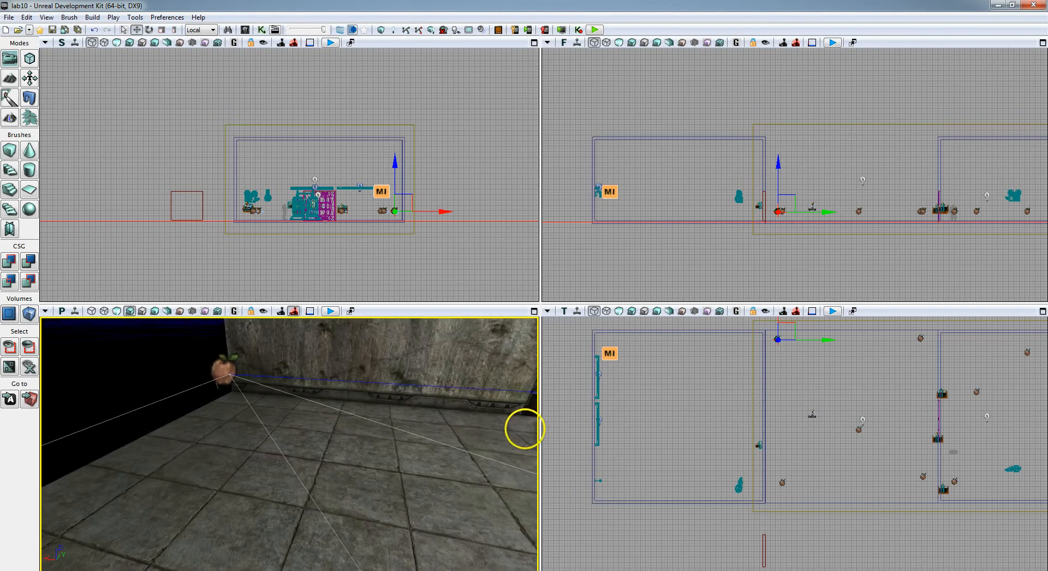
pyautogui.moveTo(427, 437); pyautogui.dragTo(412, 475, button='right')
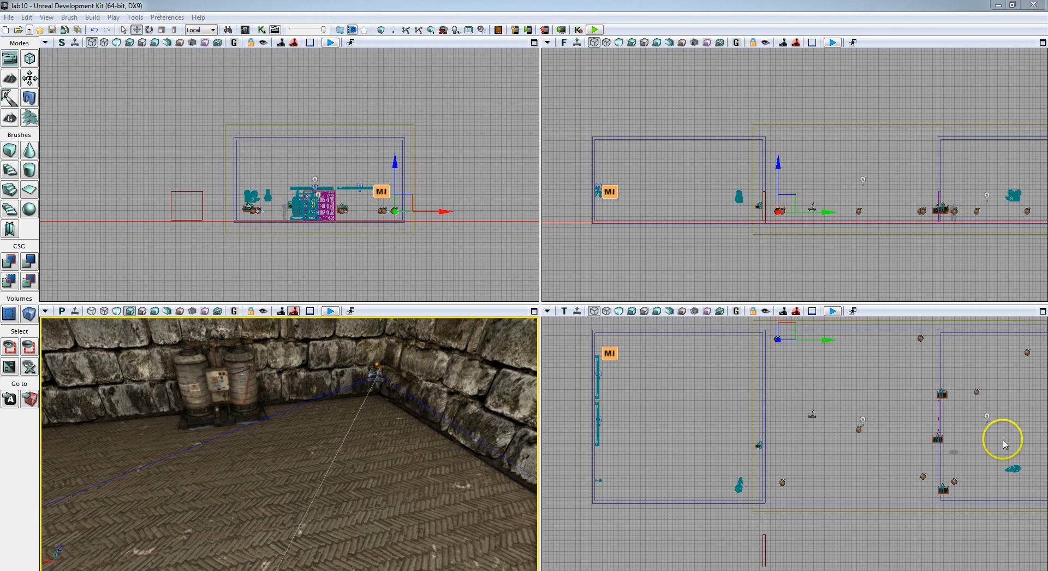
pyautogui.moveTo(340, 477); pyautogui.dragTo(89, 504, button='right')
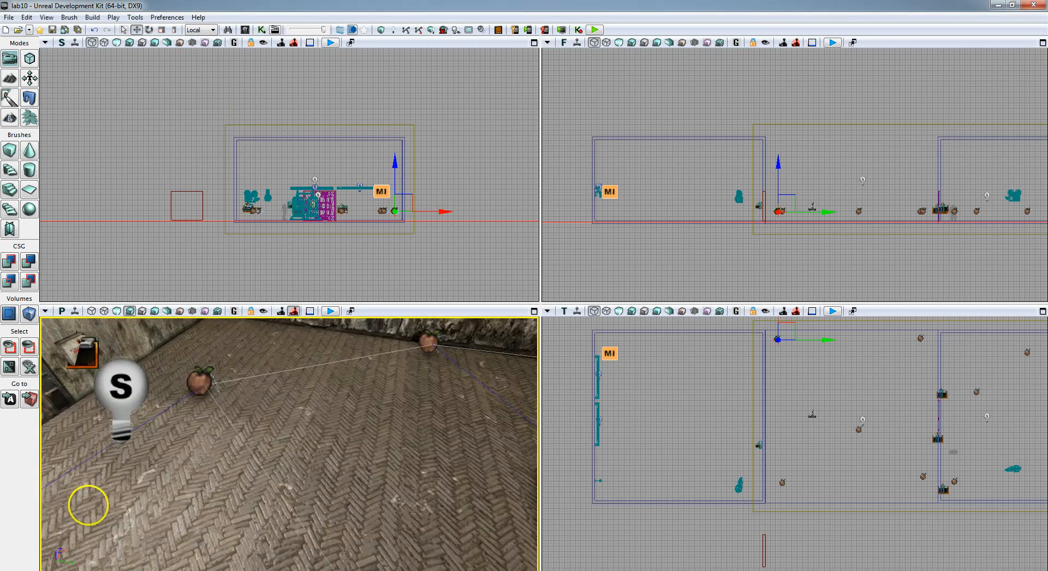
pyautogui.click(200, 382)
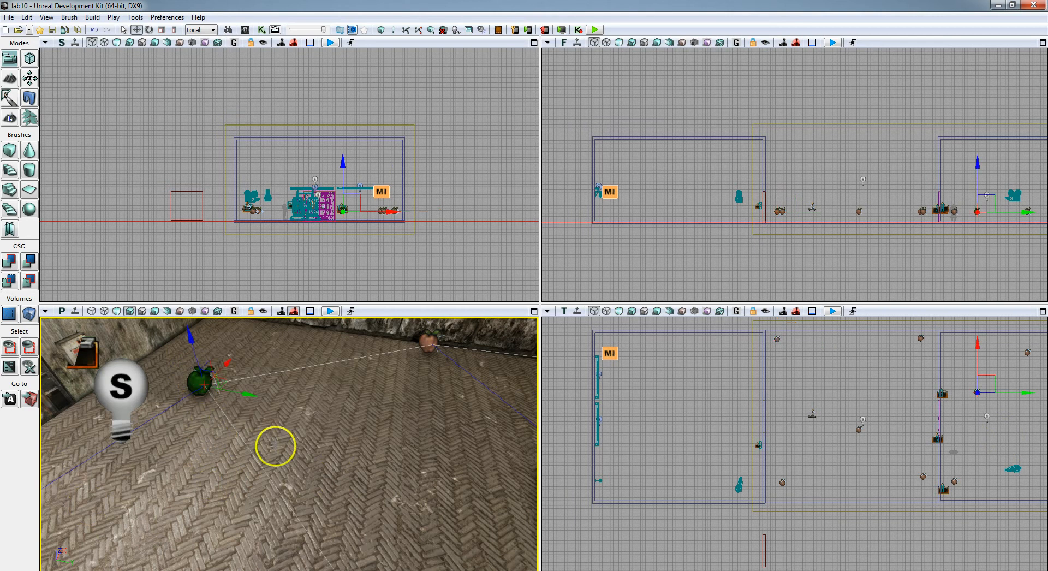
pyautogui.moveTo(284, 449); pyautogui.dragTo(222, 430, button='right')
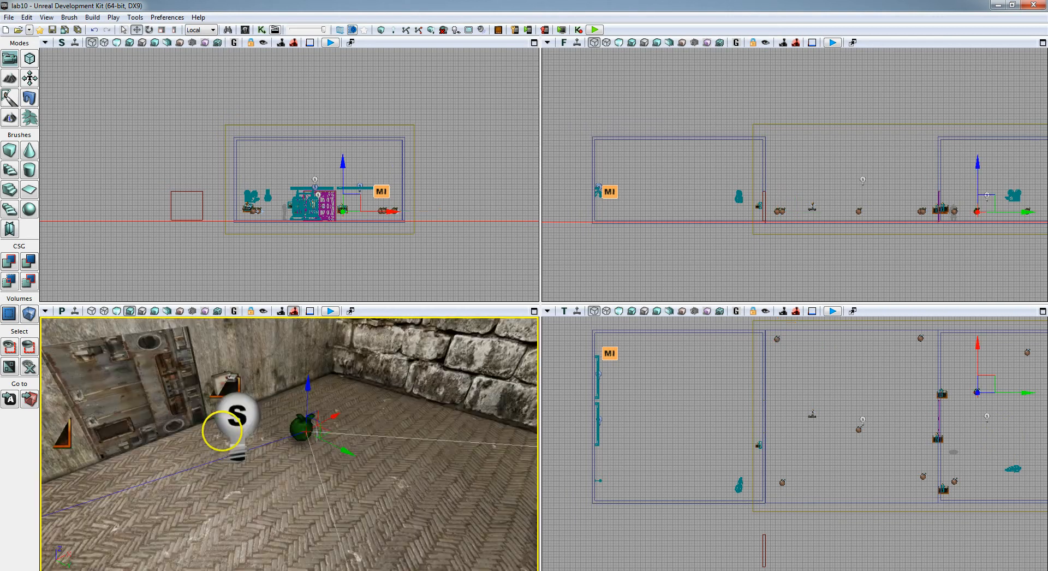
# - Start a play session and open the metal door to the stone room using its wall switch
pyautogui.click(595, 30)
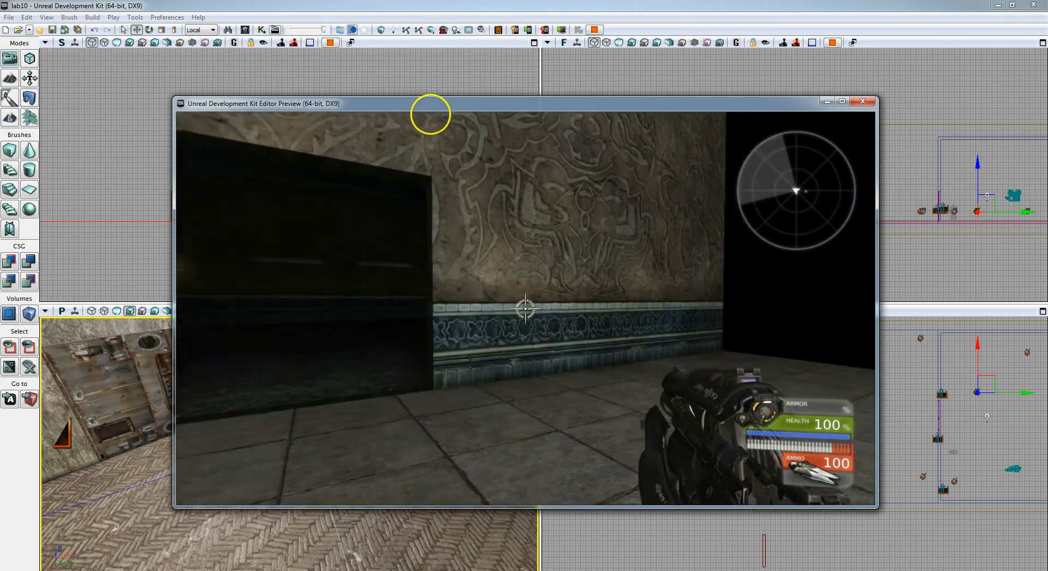
pyautogui.press('w')
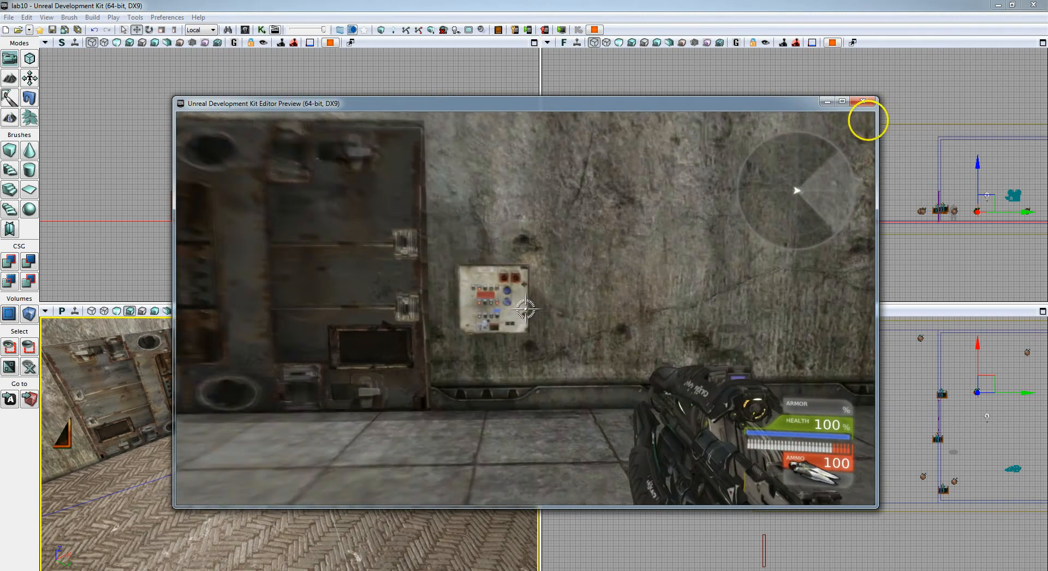
pyautogui.press('e')
pyautogui.press('s')
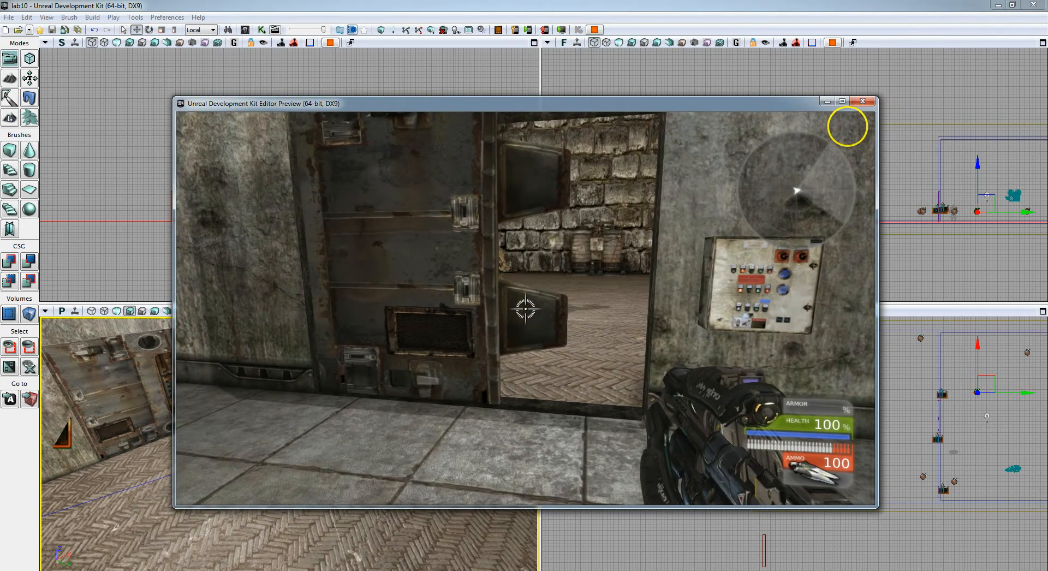
pyautogui.press('s')
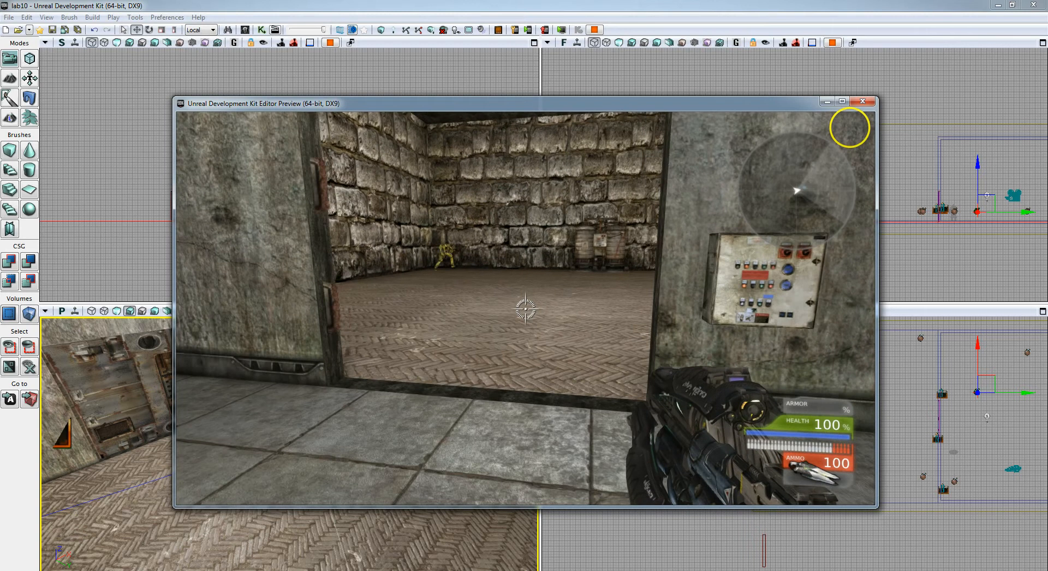
# - Test whether the bot pursues through the open doorway by moving around in the tiled room, and end the play session
pyautogui.press('d')
pyautogui.press('a')
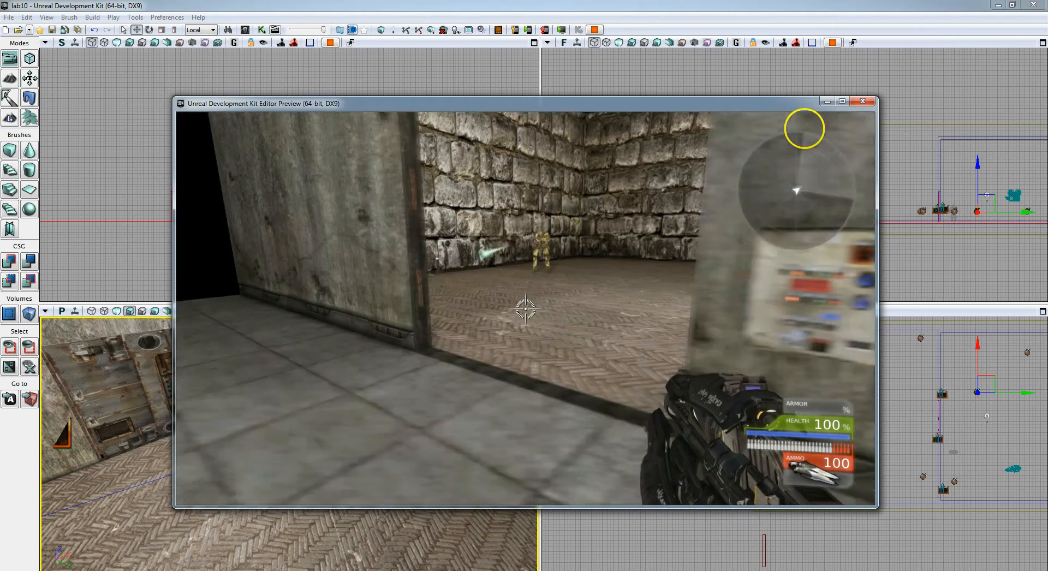
pyautogui.press('s')
pyautogui.press('a')
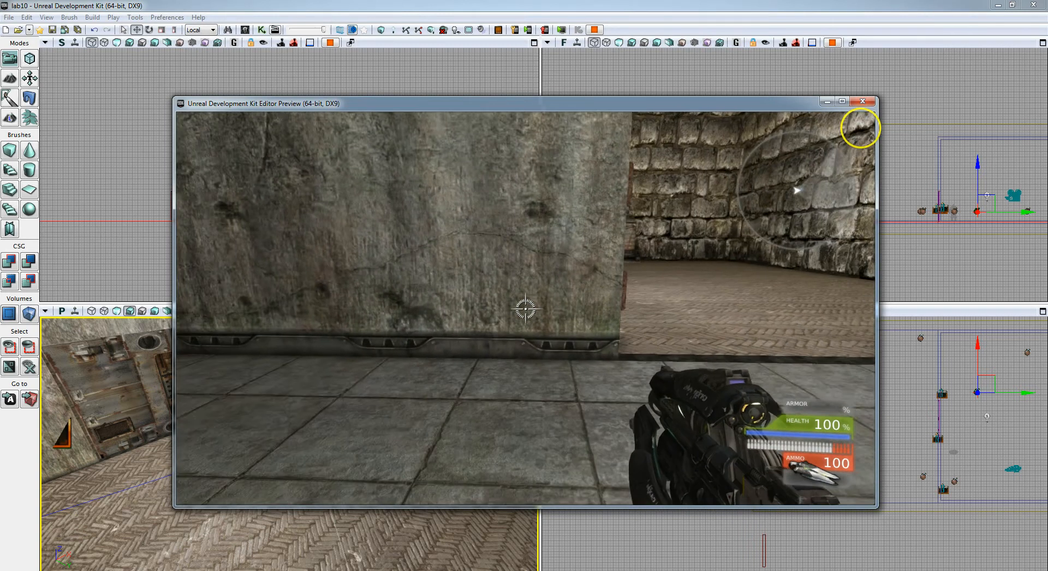
pyautogui.press('d')
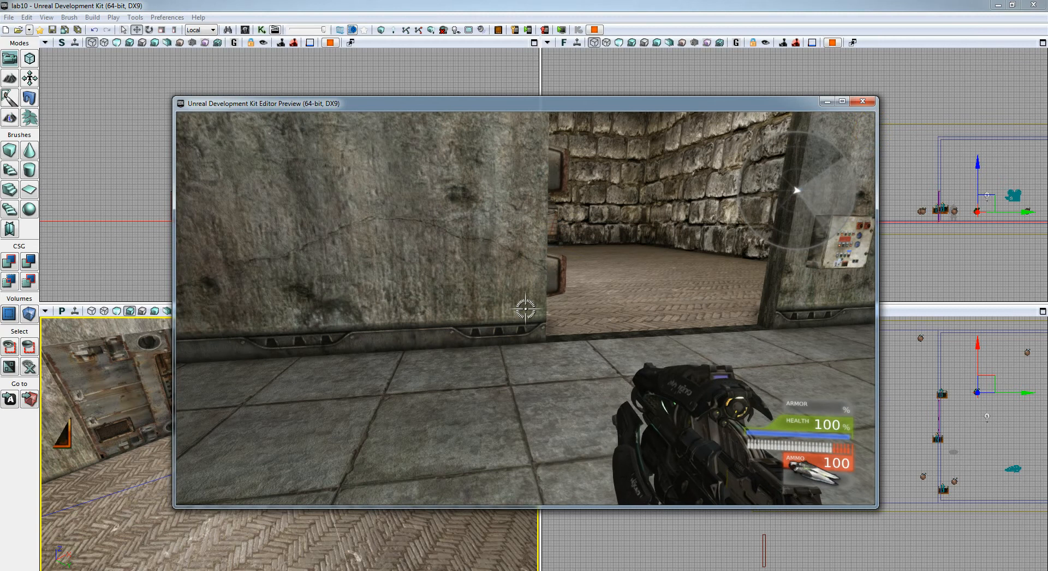
pyautogui.press('d')
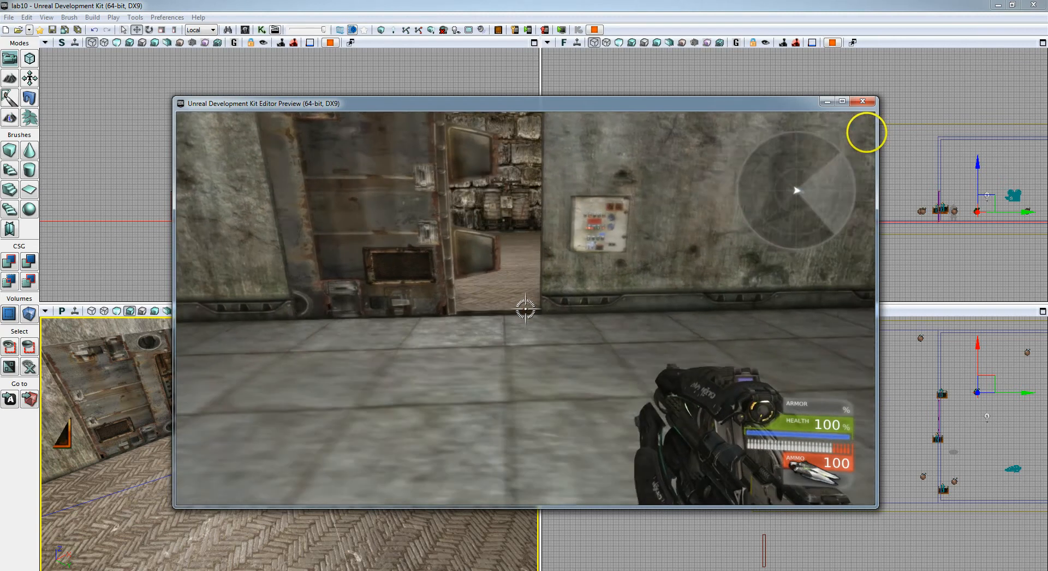
pyautogui.press('Escape')
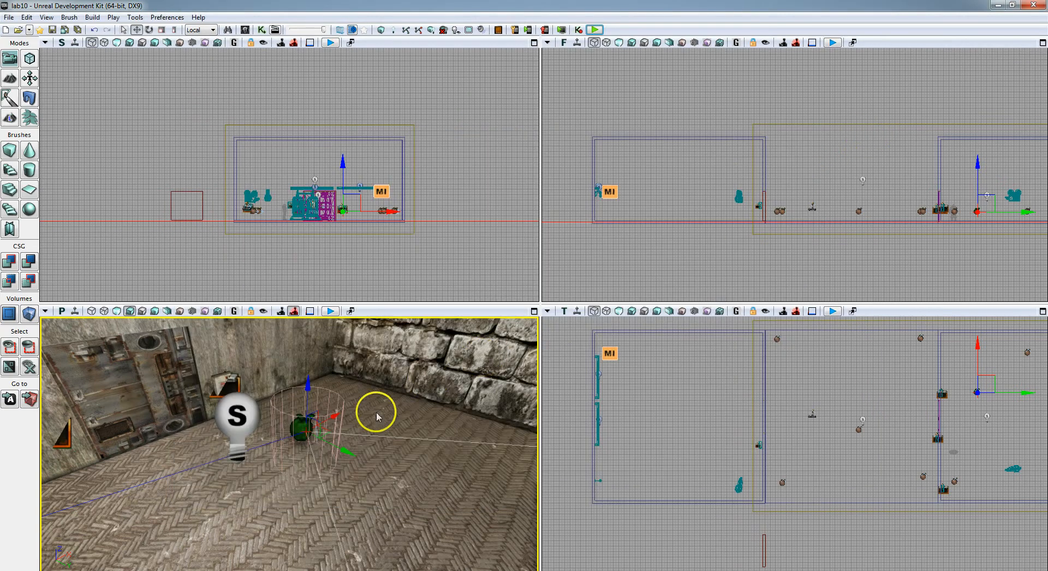
# - Add a path node in the metal doorway between the stone and tiled rooms and rebuild the AI paths
pyautogui.moveTo(376, 418); pyautogui.dragTo(361, 391)
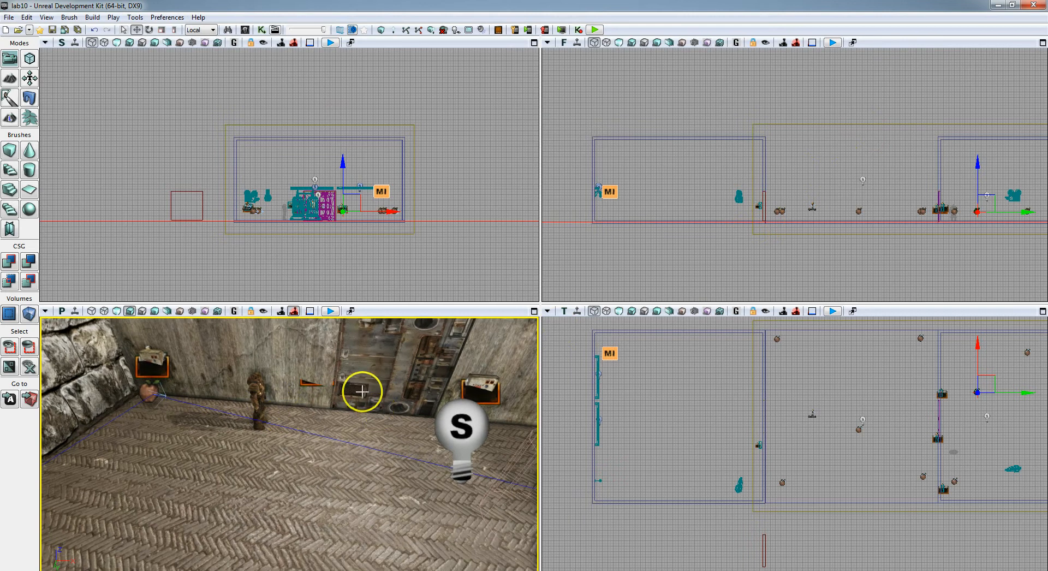
pyautogui.rightClick(382, 410)
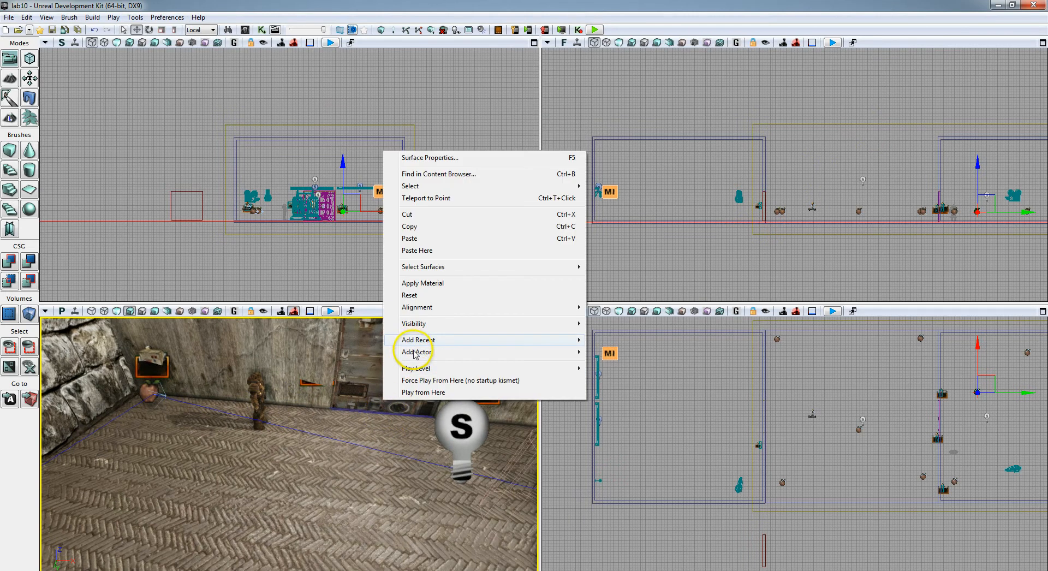
pyautogui.moveTo(416, 354)
pyautogui.click(632, 413)
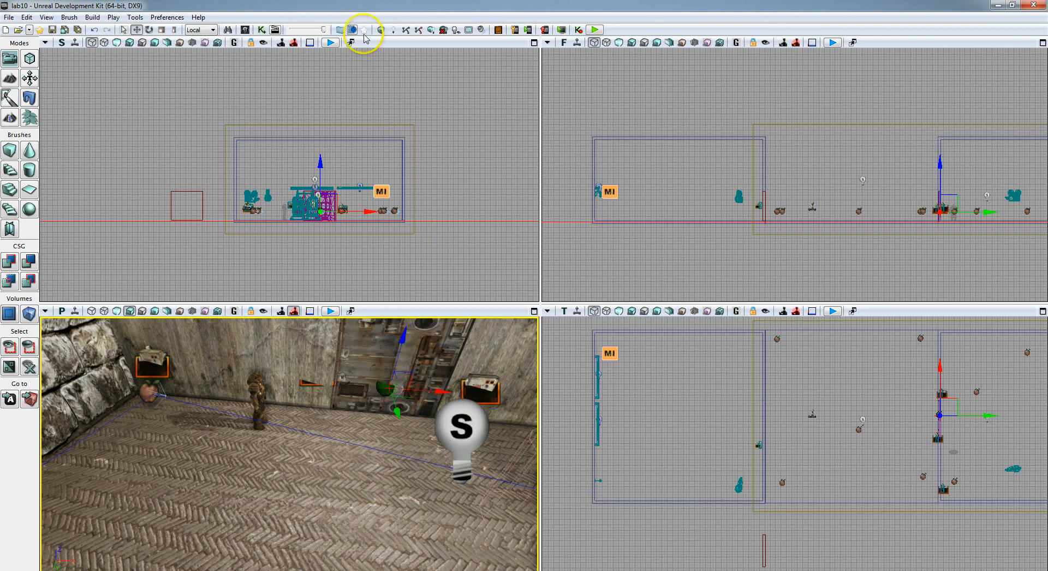
pyautogui.click(405, 30)
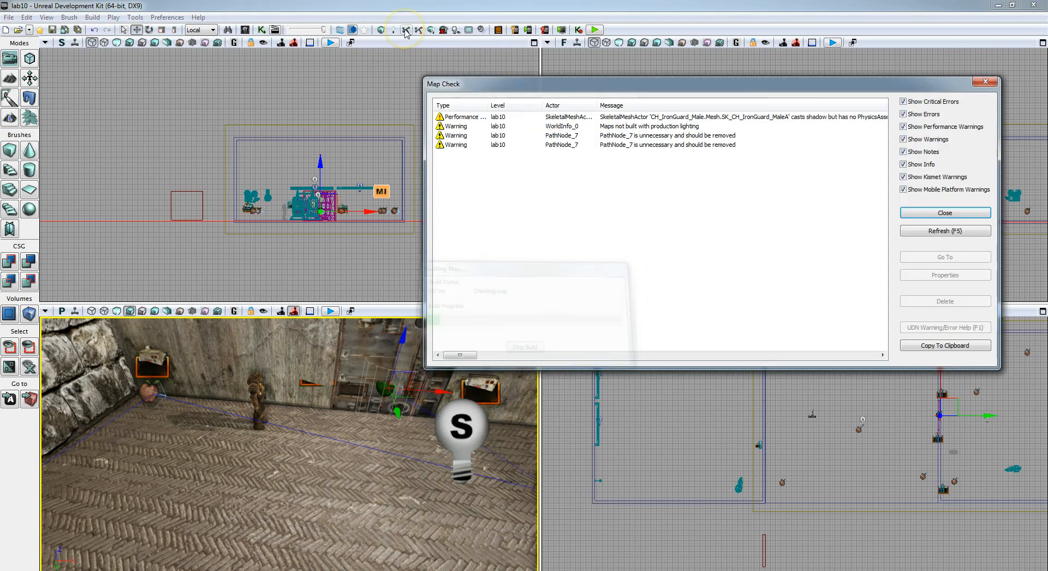
pyautogui.click(924, 220)
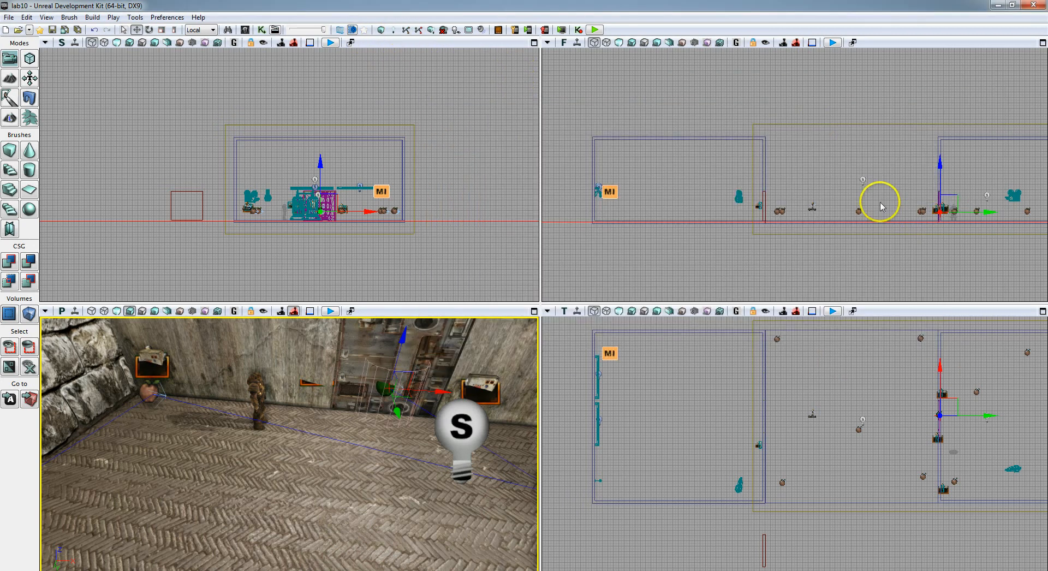
# - Start a play session and open the metal door to the stone room from its wall switch
pyautogui.click(594, 29)
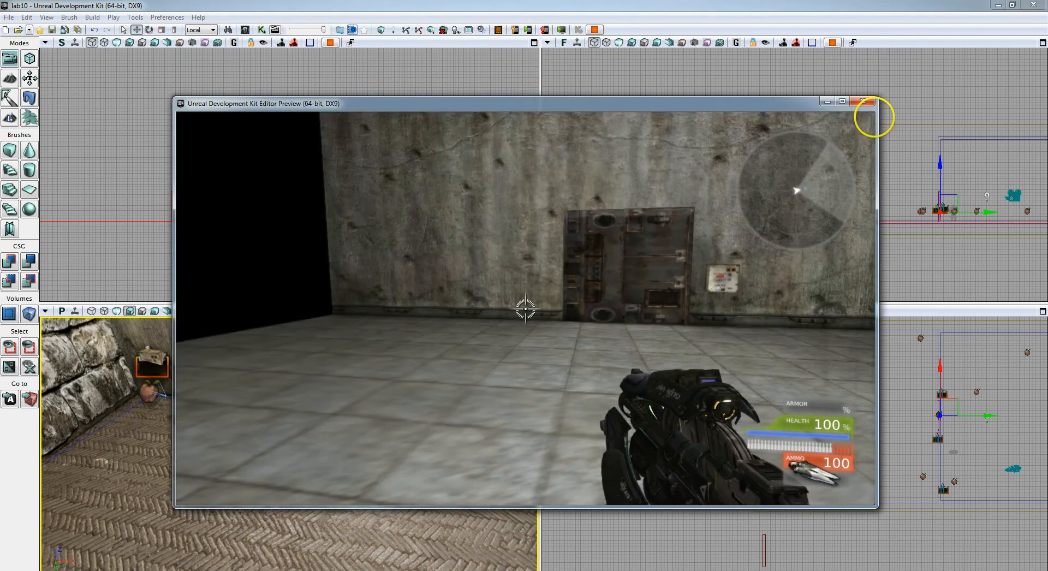
pyautogui.press('w')
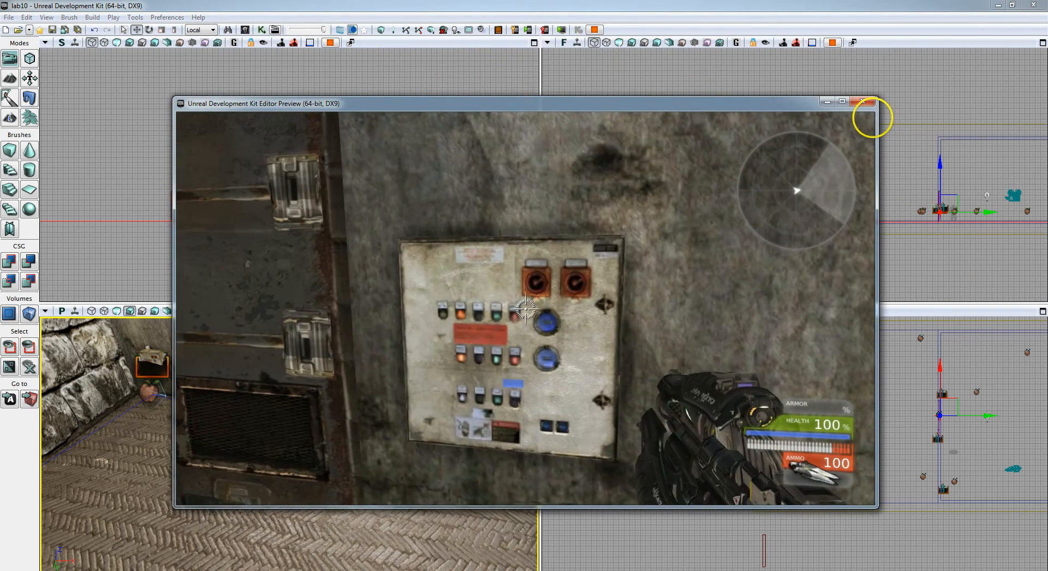
pyautogui.press('s')
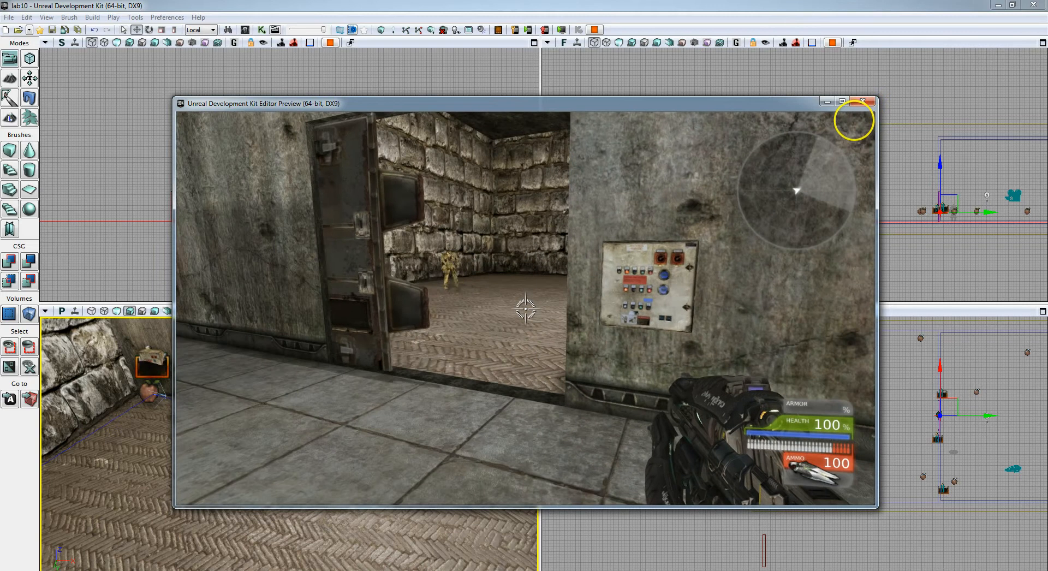
pyautogui.click(846, 112)
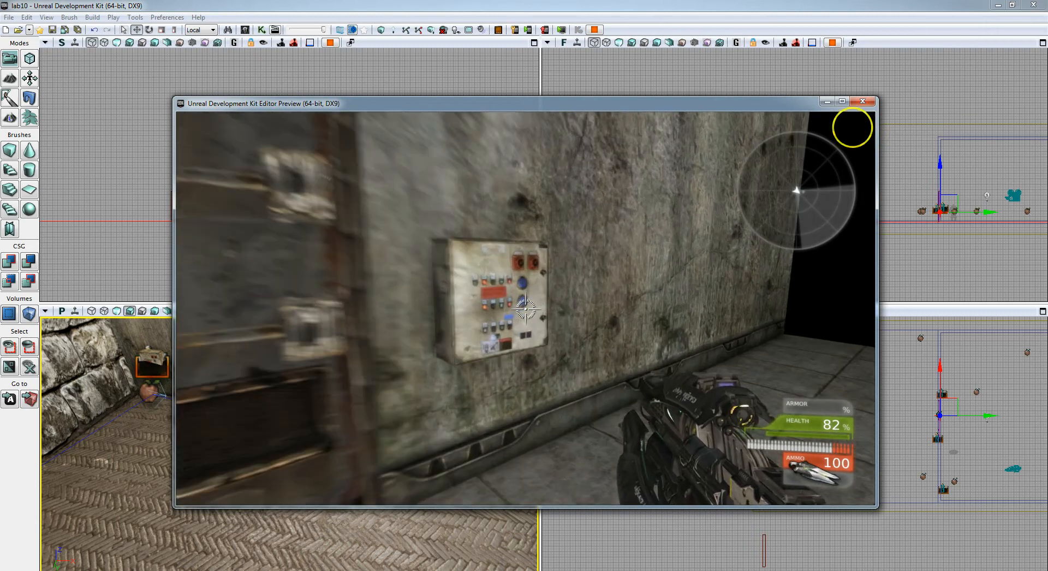
pyautogui.press('e')
pyautogui.press('s')
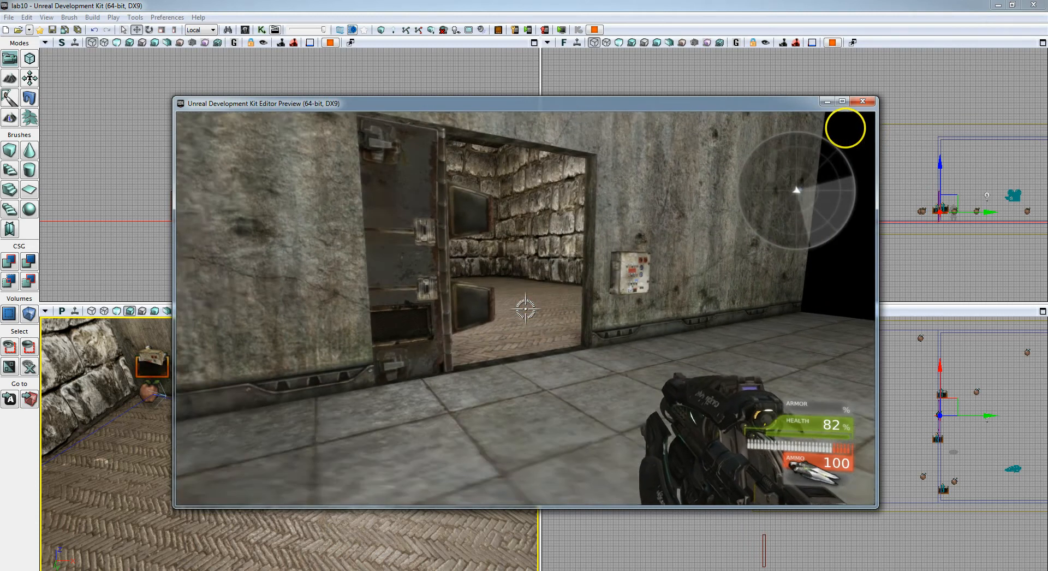
# - Test how the bot moves and fights around the open doorway, fire at it, and end the play session
pyautogui.press('w')
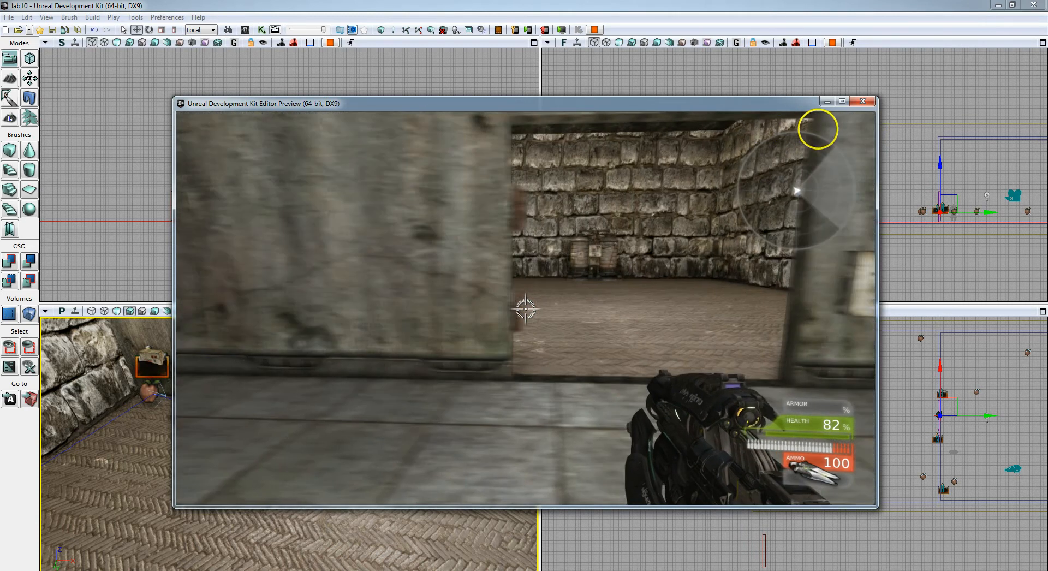
pyautogui.press('w')
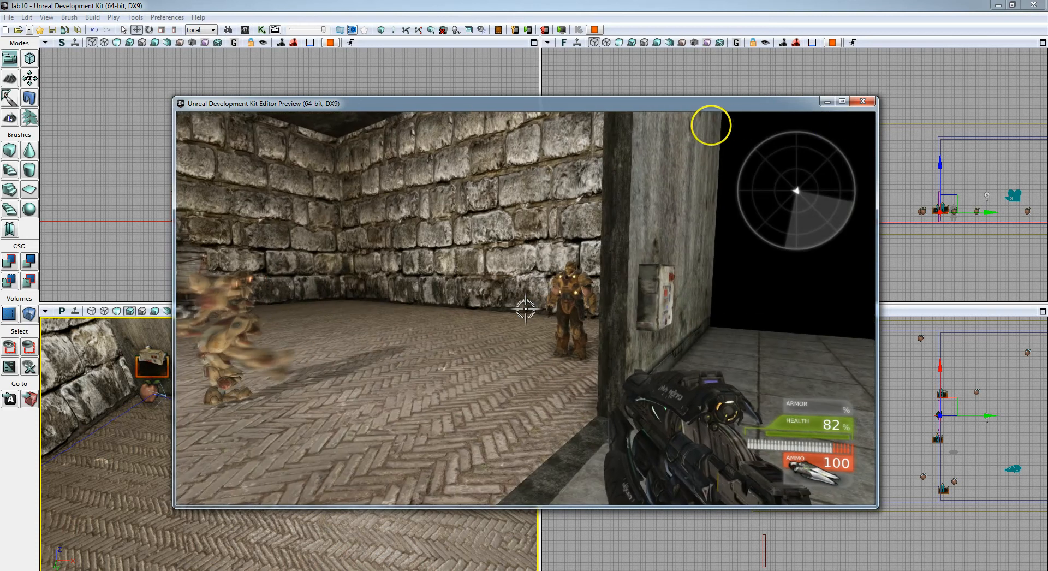
pyautogui.press('w')
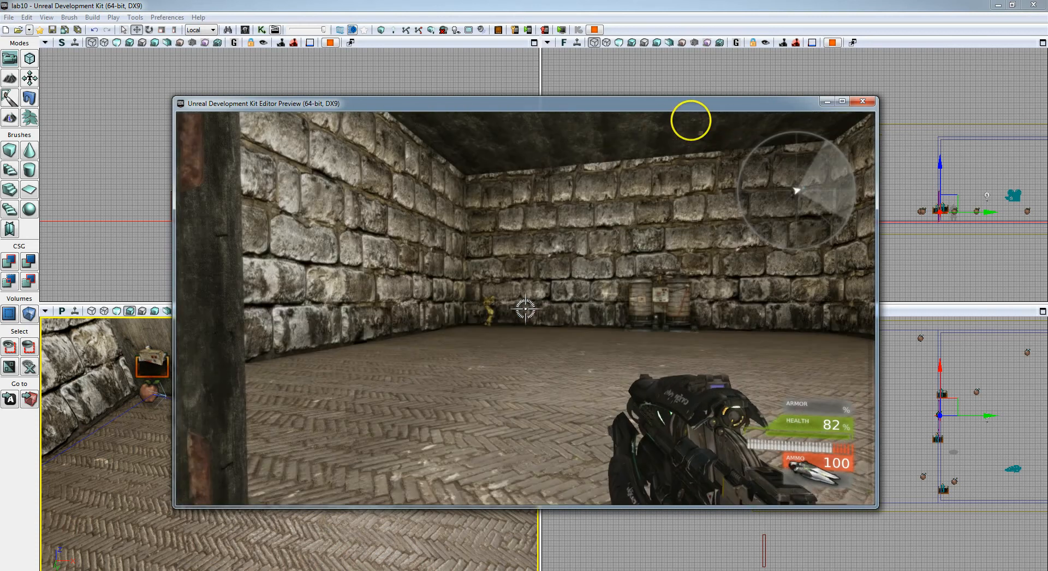
pyautogui.press('d')
pyautogui.press('a')
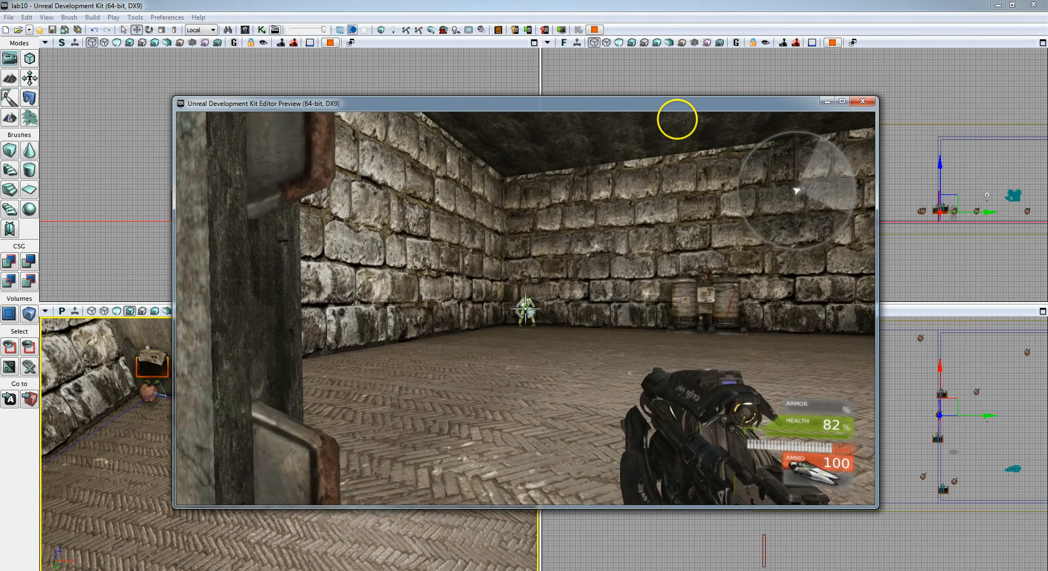
pyautogui.click(677, 119)
pyautogui.press('d')
pyautogui.press('w')
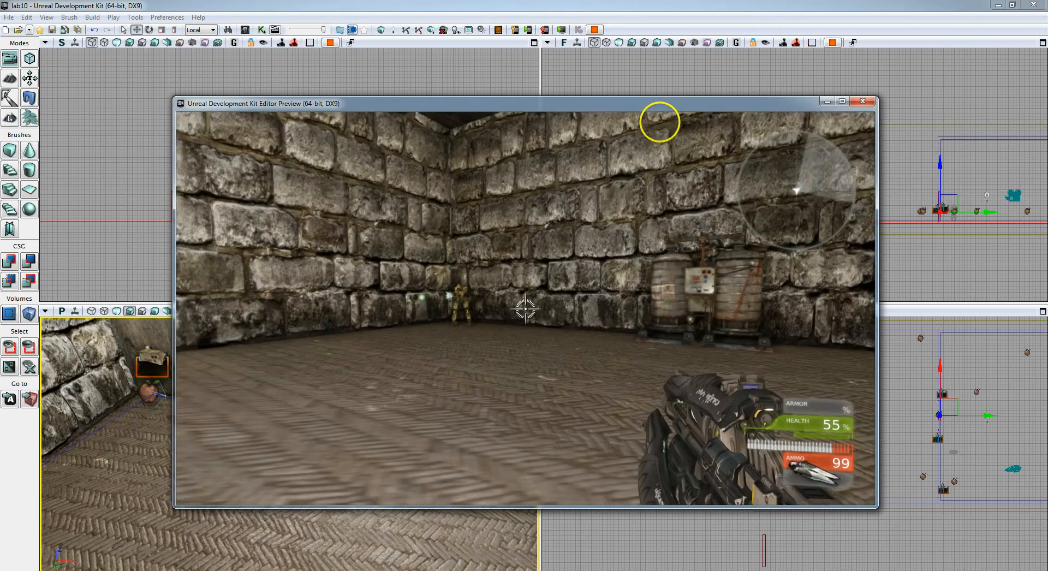
pyautogui.press('Escape')
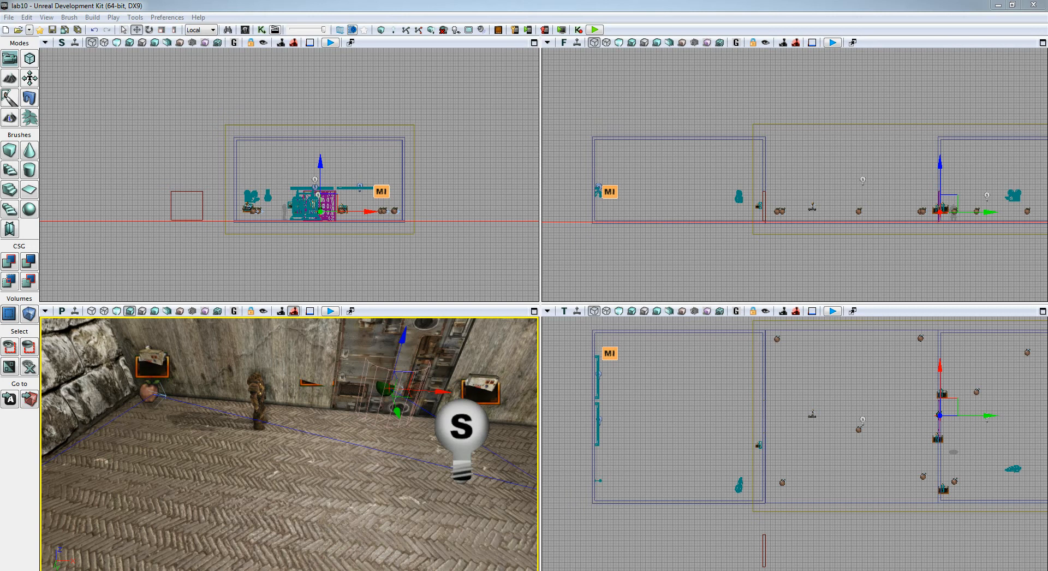
# - Open the level's Kismet sequence and set the Actor Factory's Spawn Count to 30
pyautogui.click(262, 30)
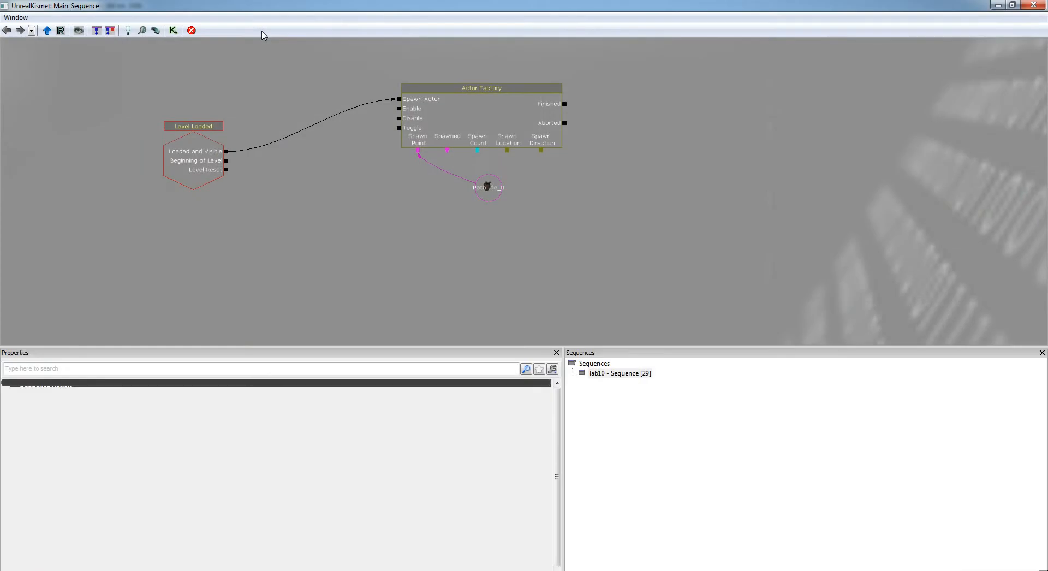
pyautogui.moveTo(367, 198); pyautogui.dragTo(433, 244)
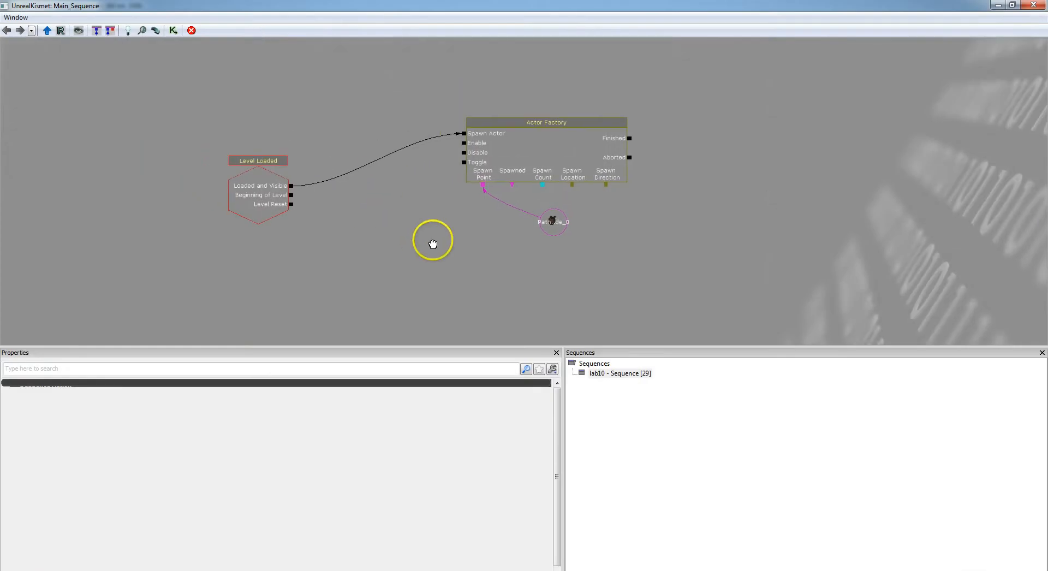
pyautogui.click(558, 124)
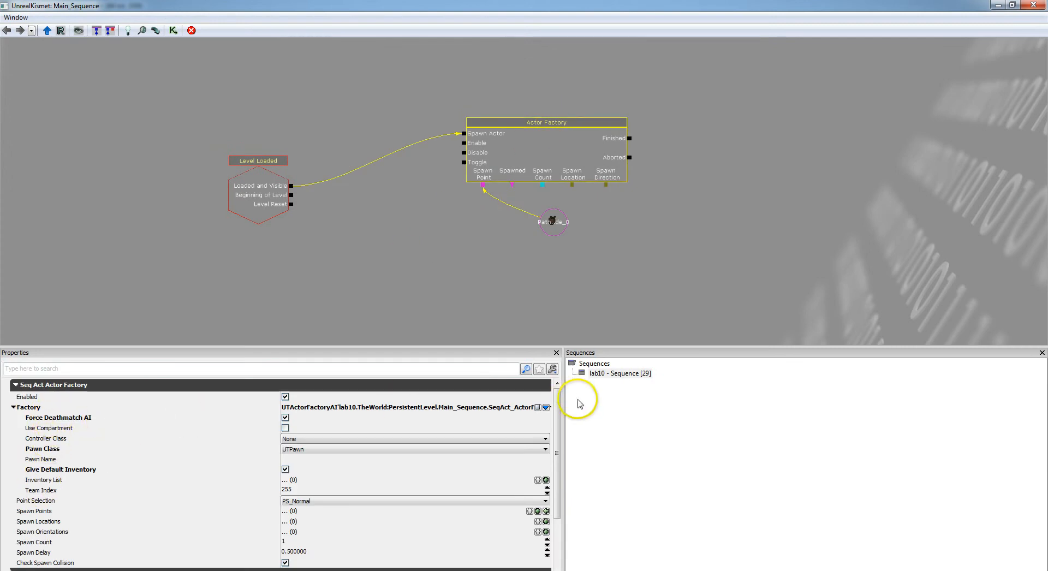
pyautogui.moveTo(557, 421); pyautogui.dragTo(560, 452)
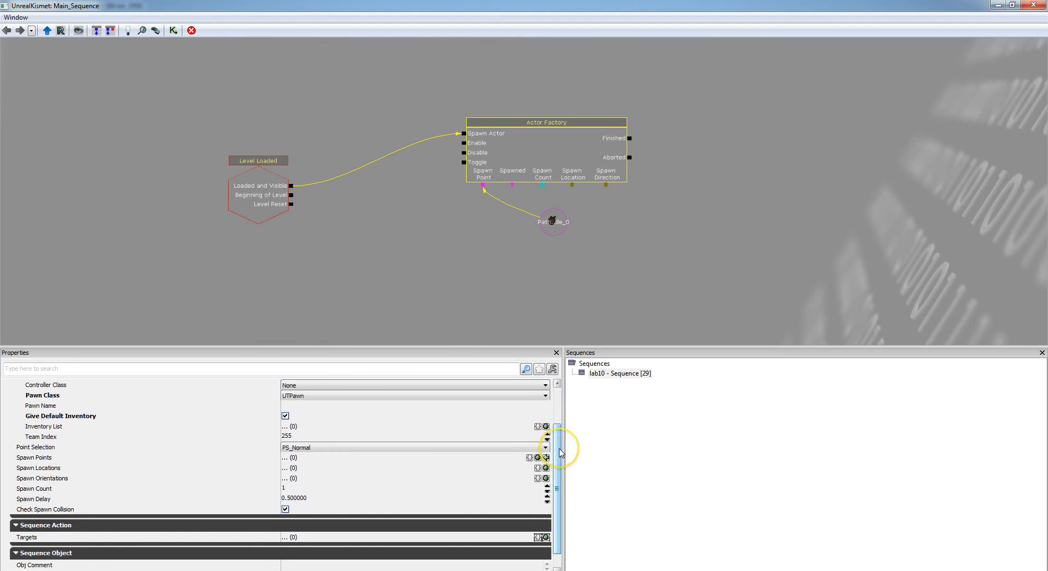
pyautogui.click(291, 488)
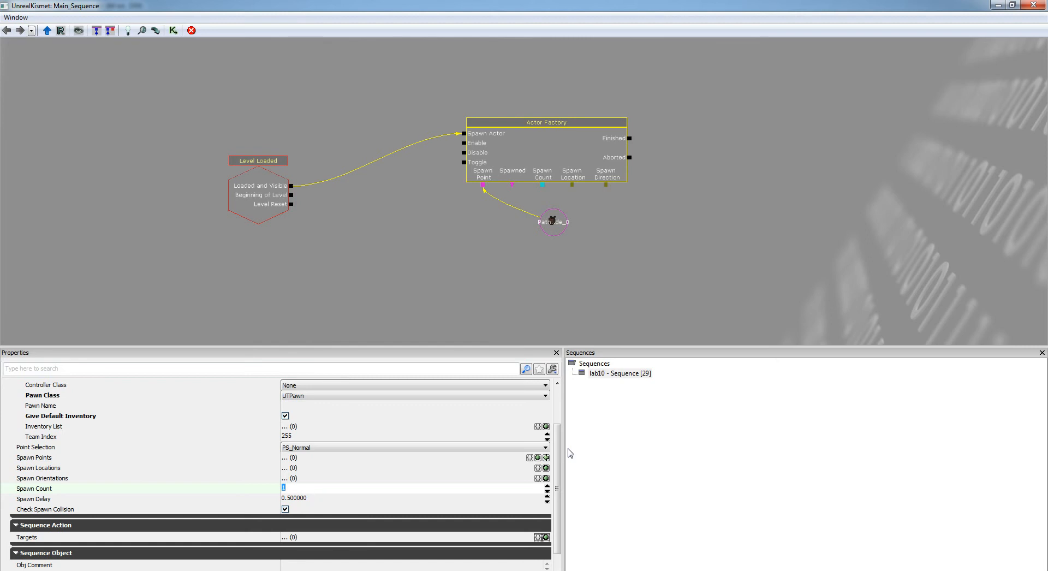
pyautogui.write('30')
pyautogui.press('Tab')
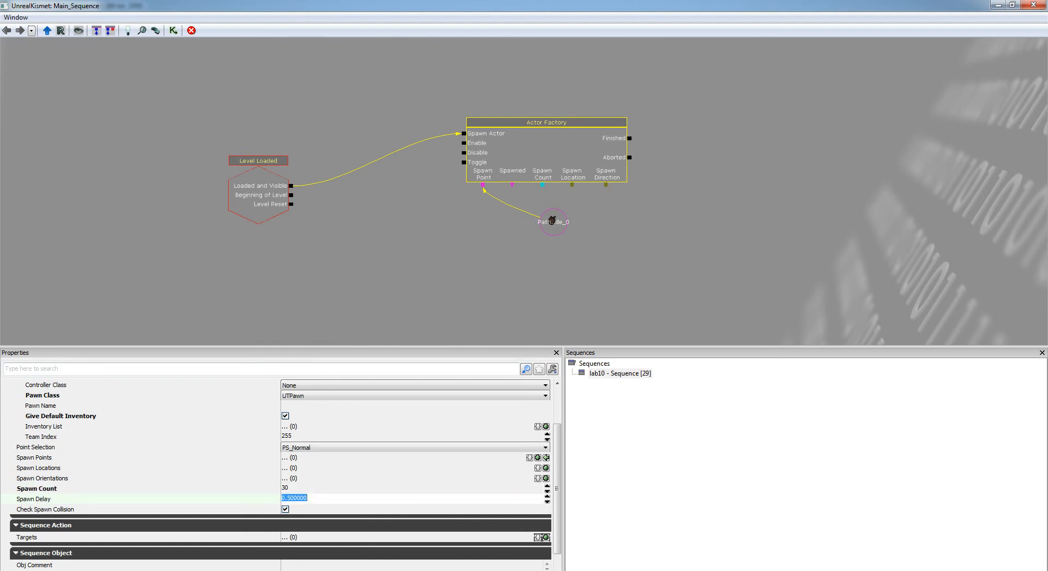
# - Set the Actor Factory's Spawn Delay to 3 and close Kismet
pyautogui.write('3')
pyautogui.press('Return')
pyautogui.press('Up')
pyautogui.press('Up')
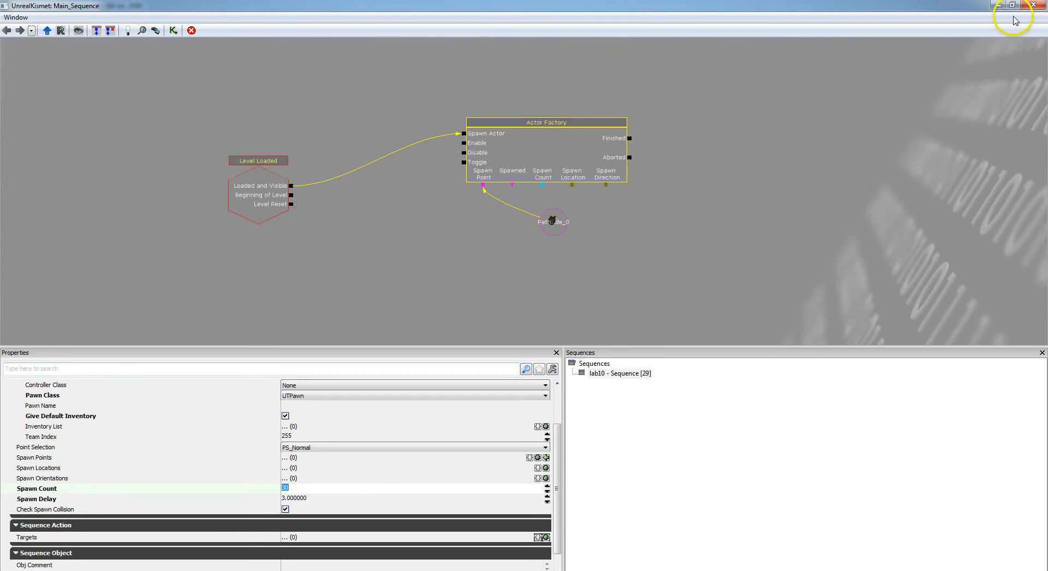
pyautogui.click(1034, 5)
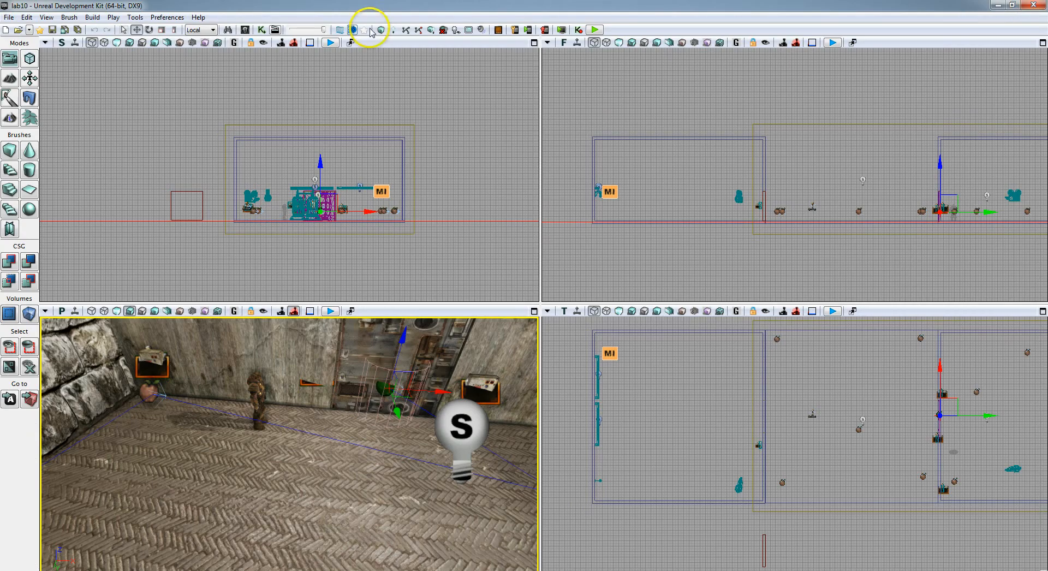
# - Build the AI paths, using Map Check to find and delete the unnecessary PathNode_7, and rebuild the paths
pyautogui.click(406, 30)
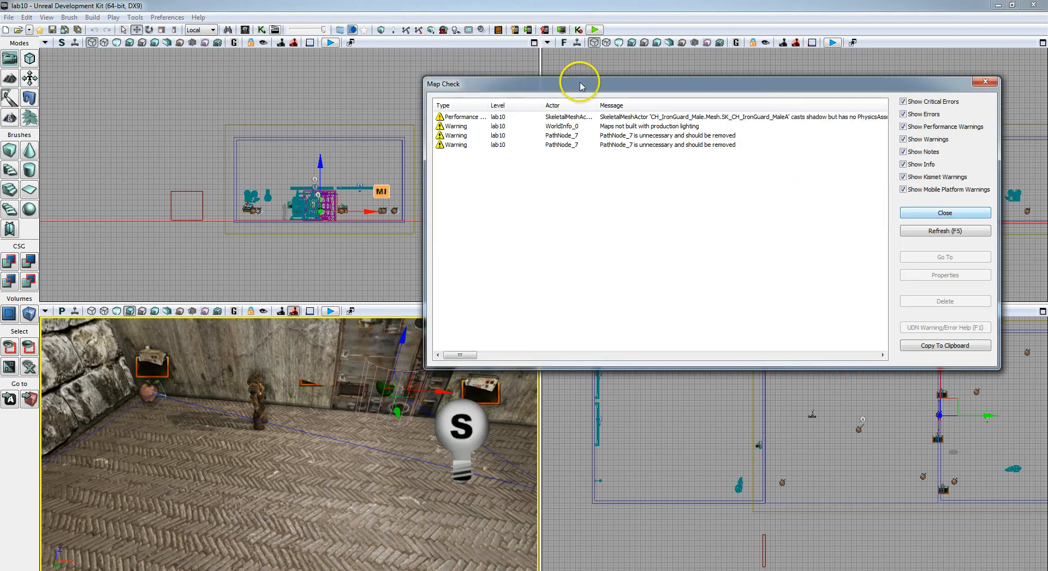
pyautogui.moveTo(568, 86); pyautogui.dragTo(551, 88)
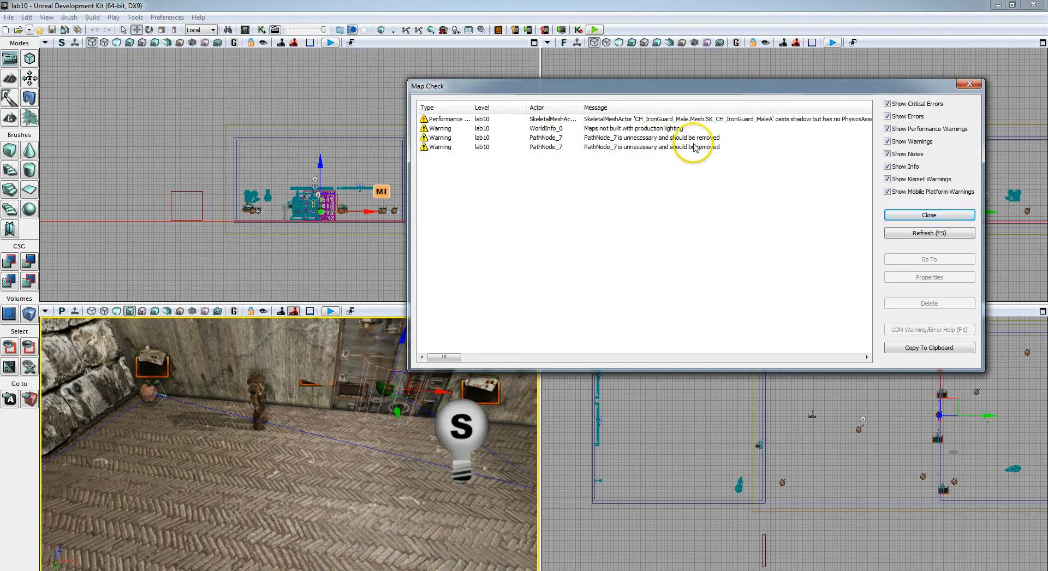
pyautogui.click(644, 139)
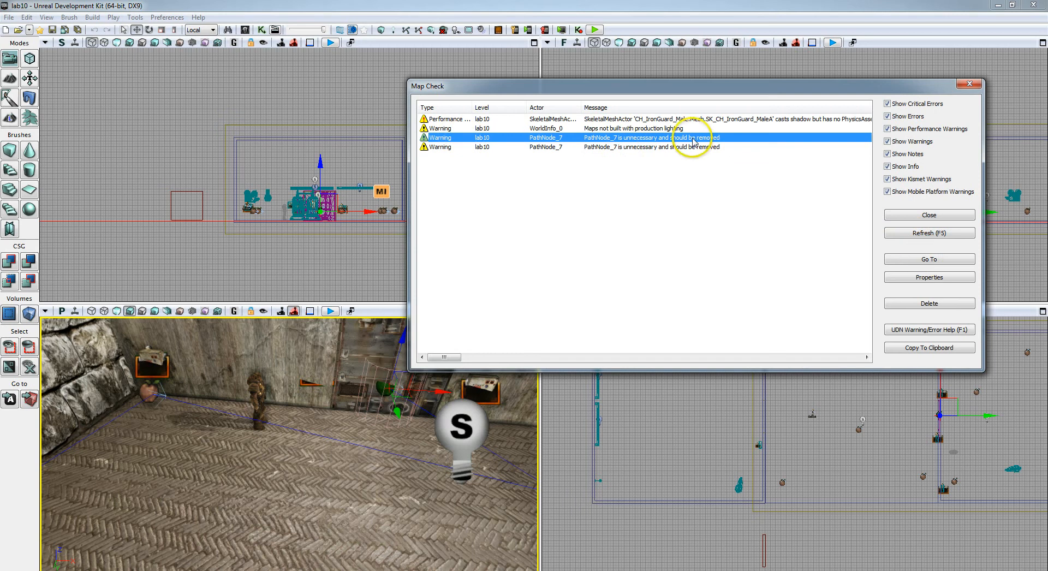
pyautogui.click(929, 259)
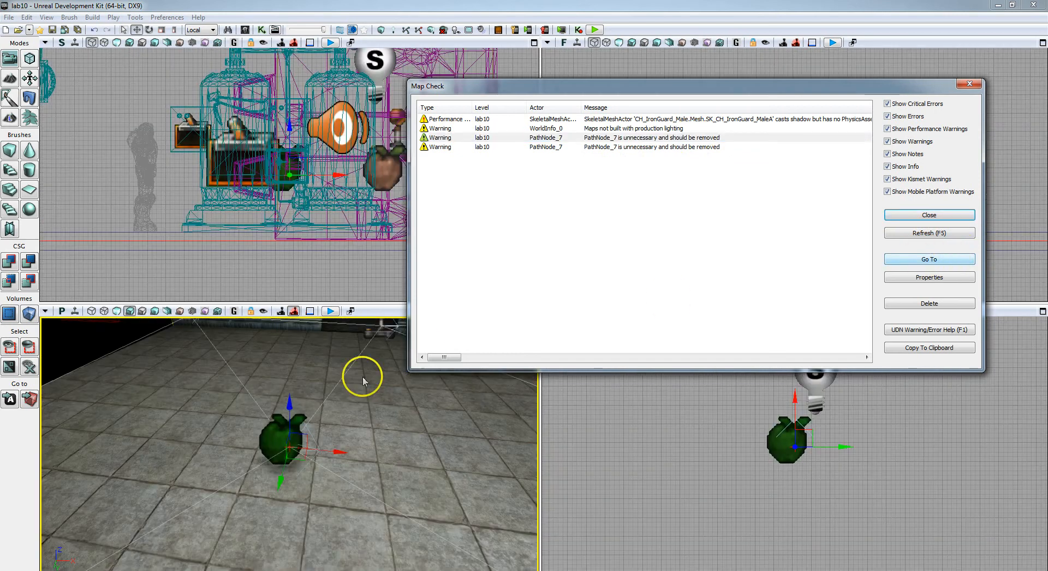
pyautogui.press('Delete')
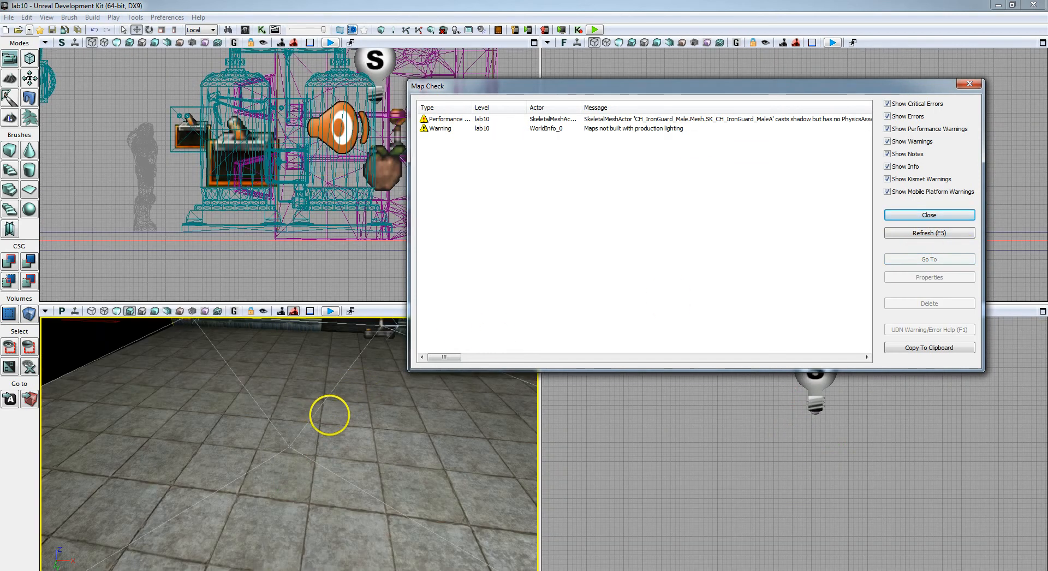
pyautogui.click(908, 215)
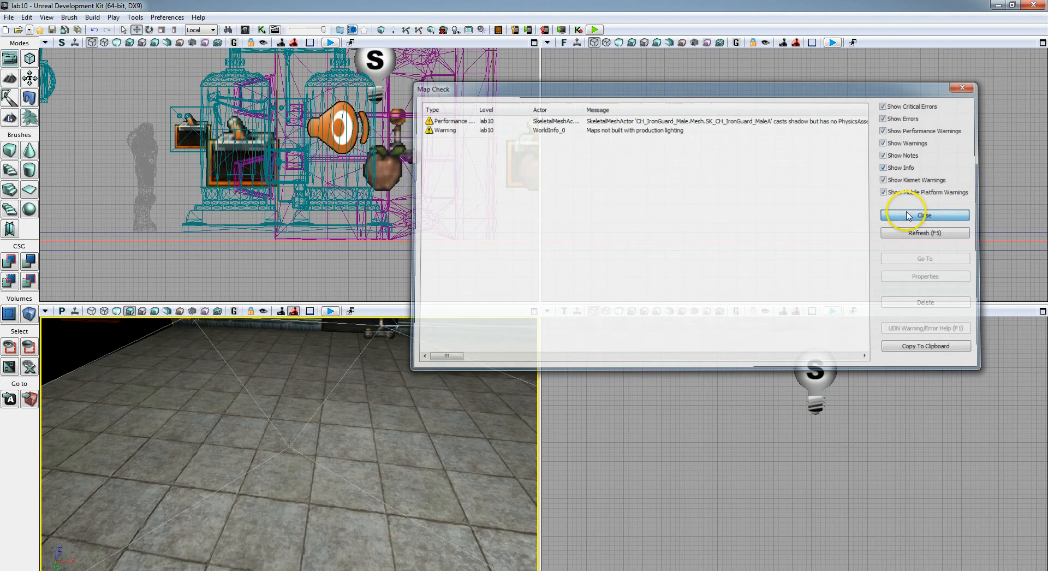
pyautogui.click(405, 31)
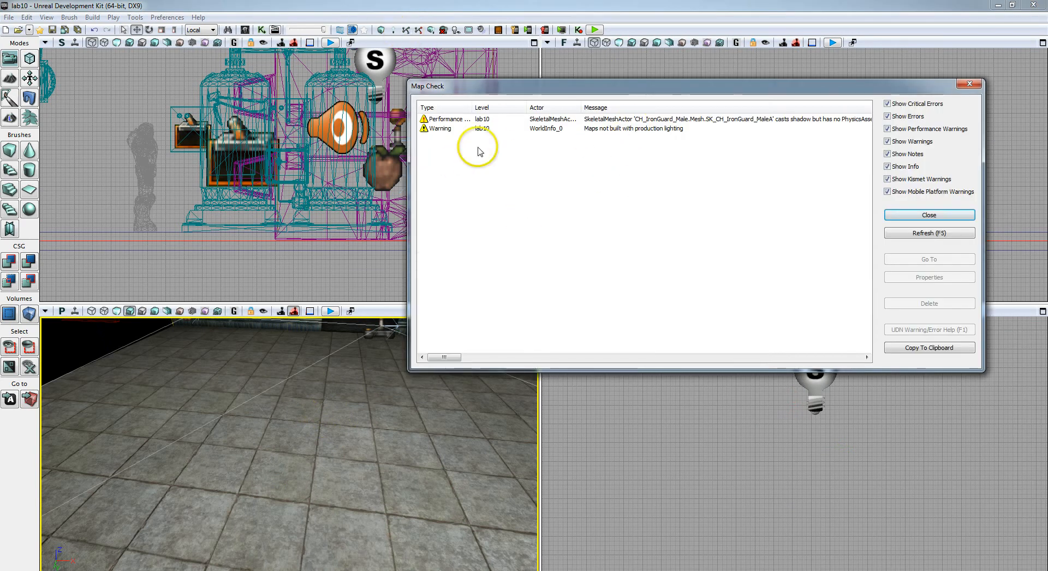
pyautogui.click(934, 217)
pyautogui.click(595, 30)
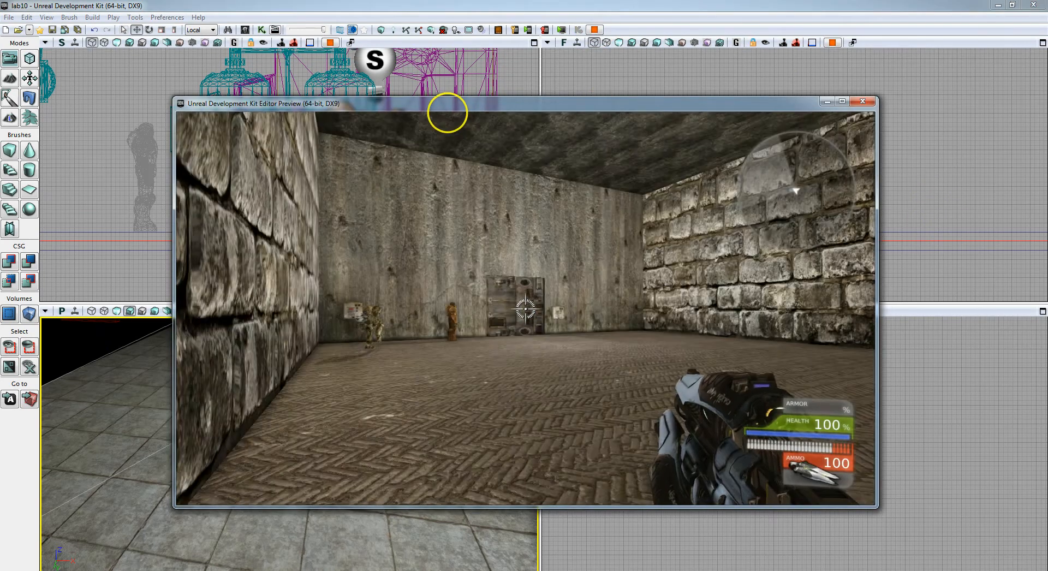
pyautogui.press('w')
pyautogui.press('Escape')
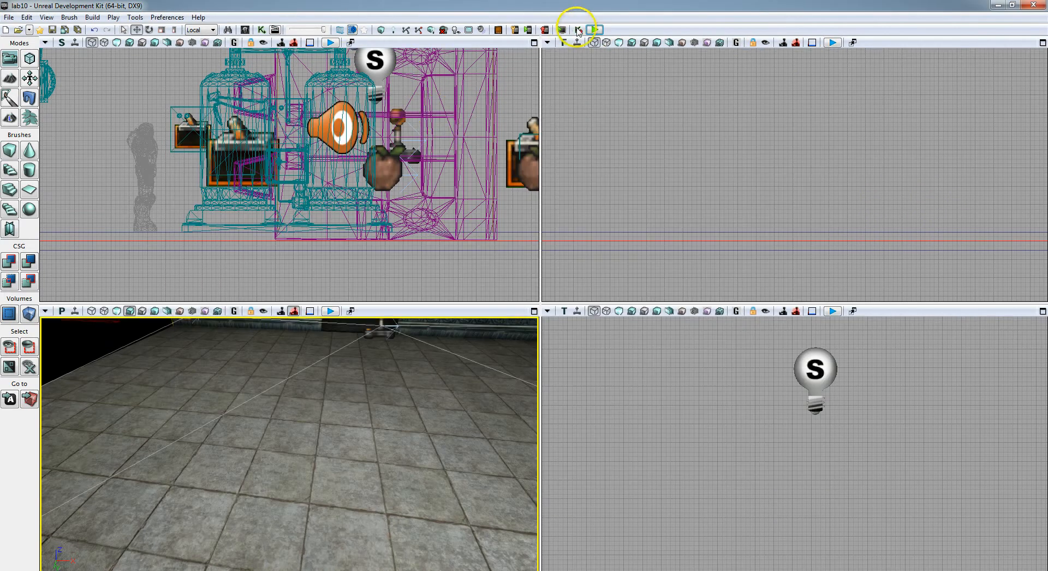
# - Start a play session in the editor, walk to the metal door and open it with the wall switch
pyautogui.click(594, 29)
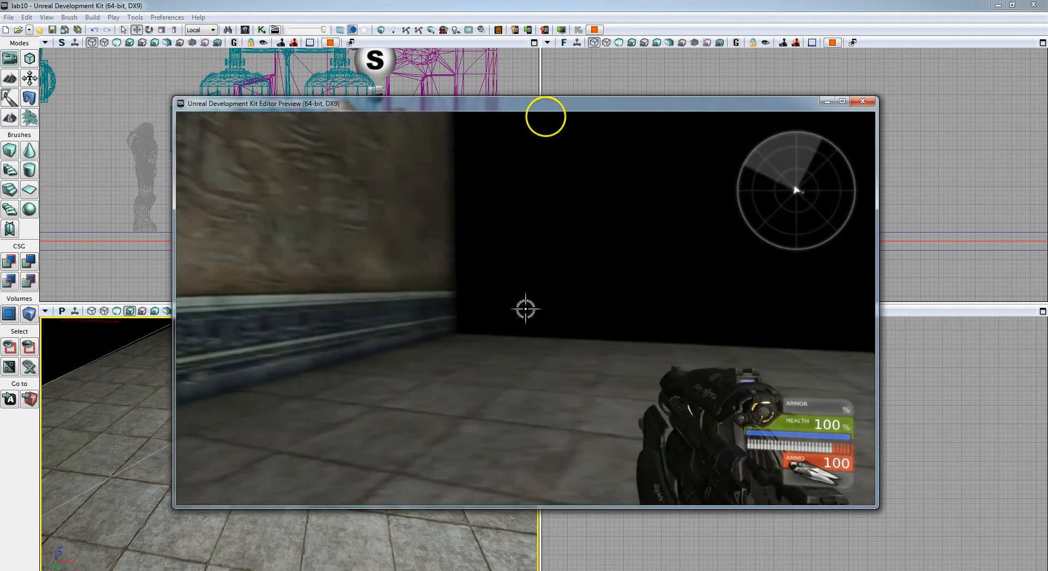
pyautogui.press('w')
pyautogui.press('w')
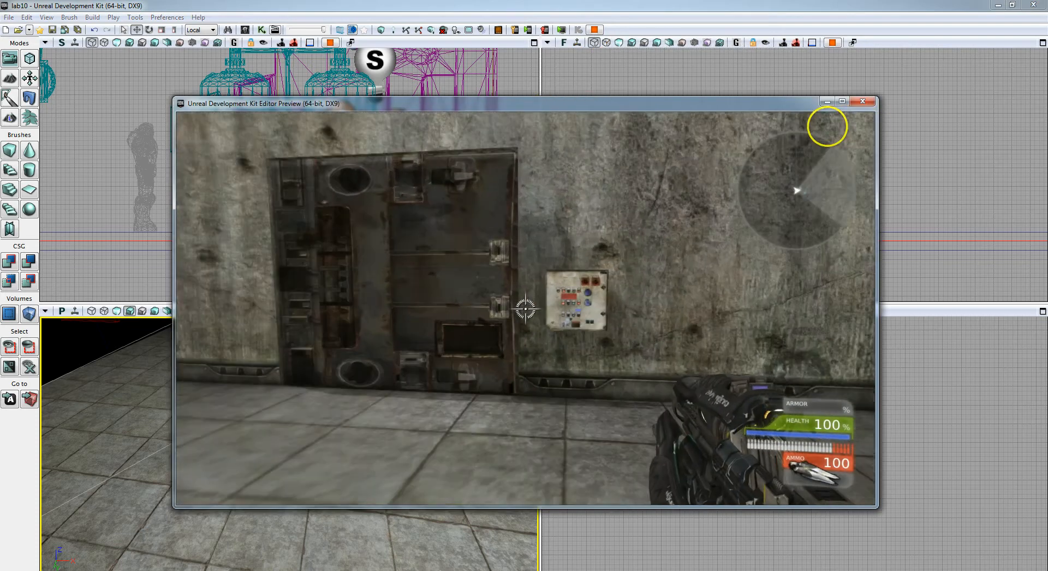
pyautogui.press('e')
pyautogui.press('s')
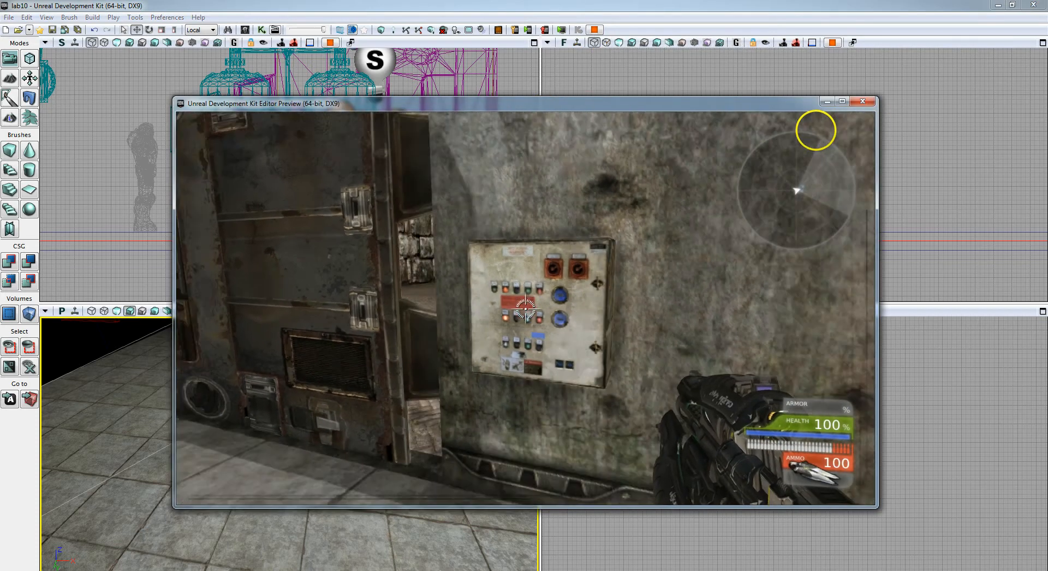
pyautogui.press('w')
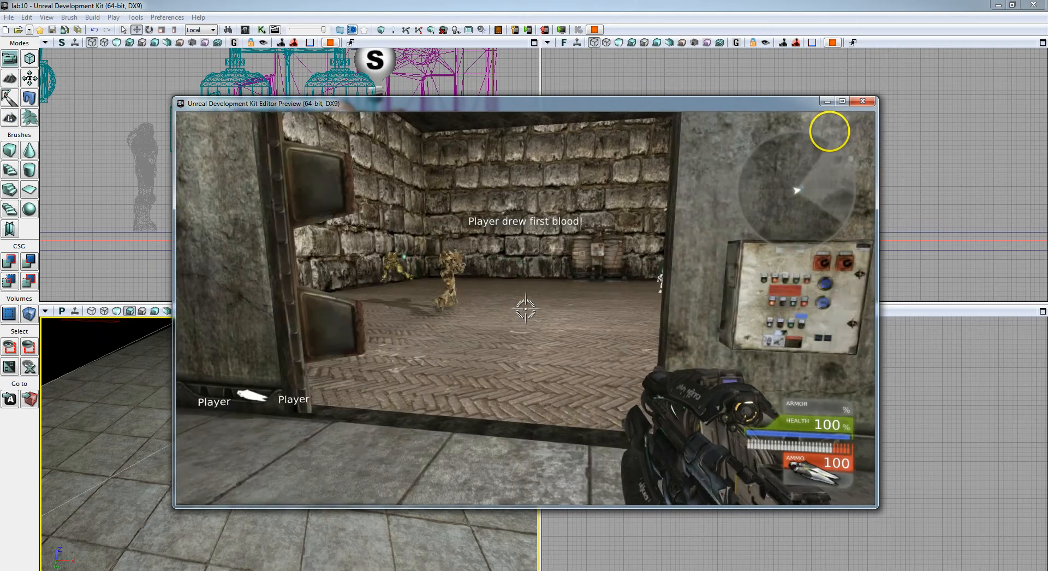
# - Test the spawned bots by fighting them through the doorway of the stone room, and end the play session
pyautogui.press('w')
pyautogui.click(806, 124)
pyautogui.moveTo(806, 124); pyautogui.dragTo(798, 124)
pyautogui.press('a')
pyautogui.press('d')
pyautogui.press('a')
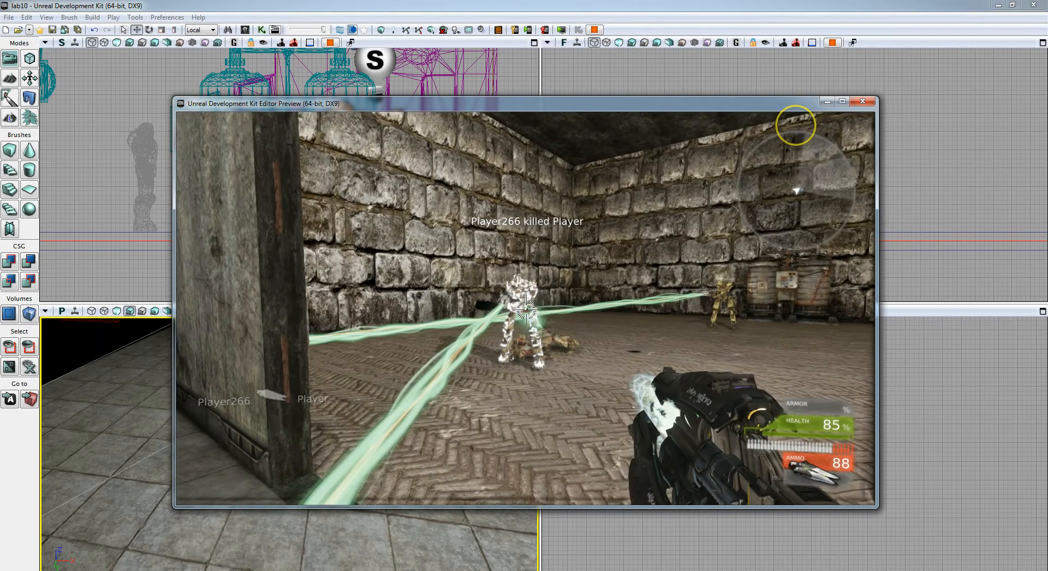
pyautogui.press('Escape')
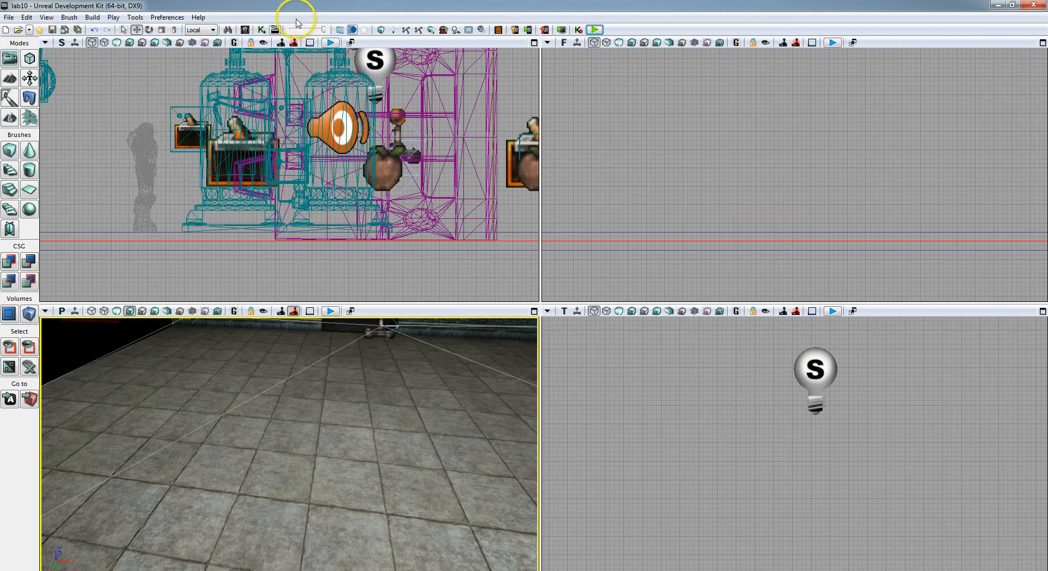
# - Enter a first name as the Actor Factory's Pawn Name in the level's Kismet sequence, and close Kismet
pyautogui.click(260, 29)
pyautogui.click(573, 129)
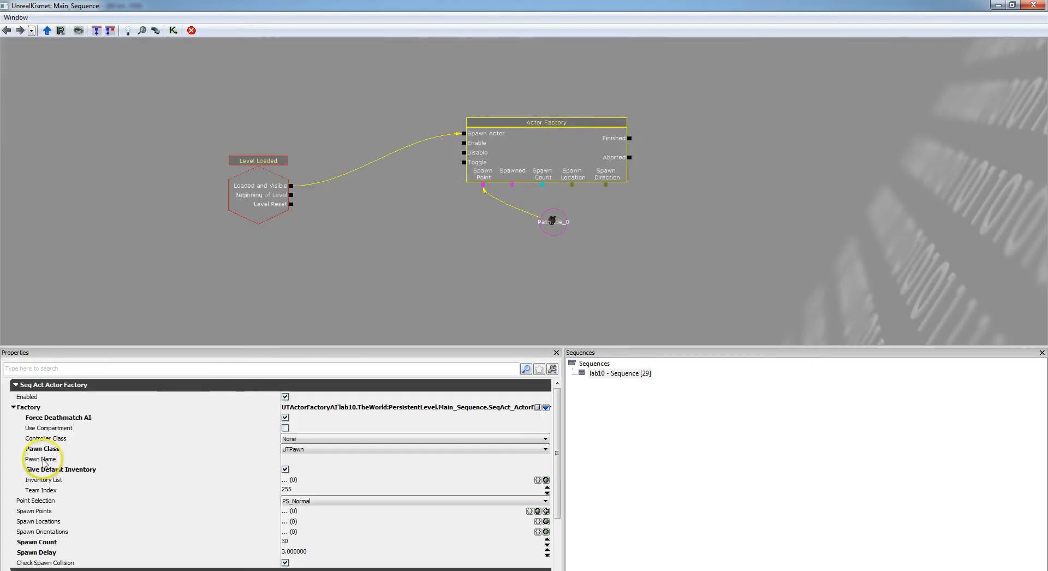
pyautogui.click(293, 459)
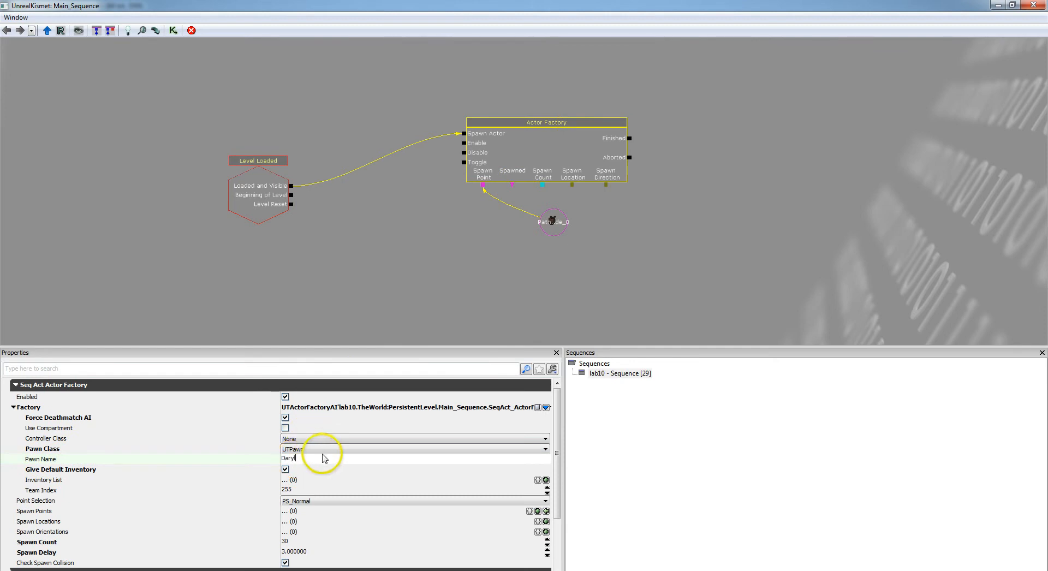
pyautogui.press('Return')
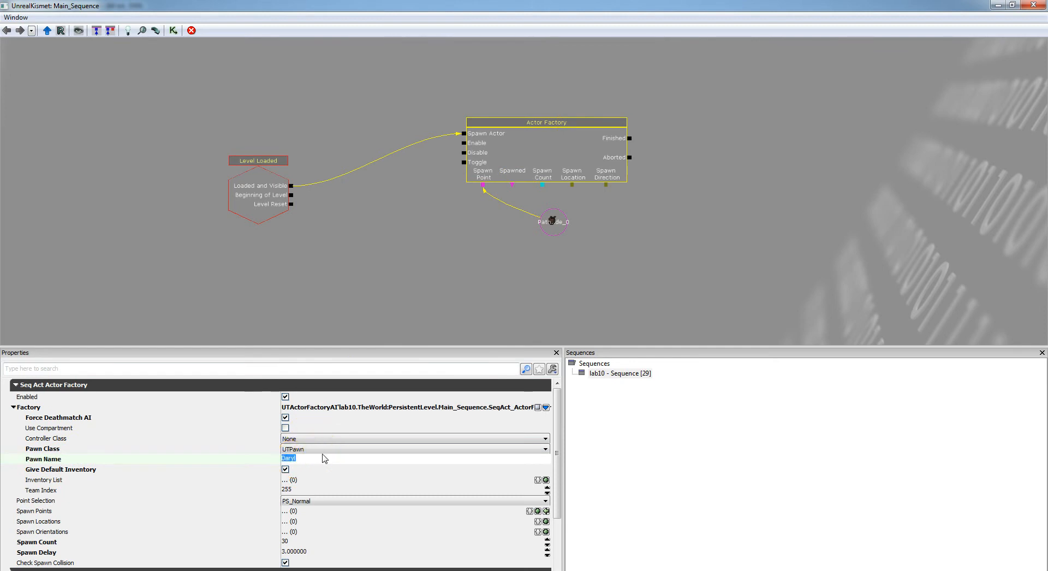
pyautogui.click(1033, 5)
# - Play the level to check the bots' name in the kill messages while fighting them, and end the session
pyautogui.click(589, 31)
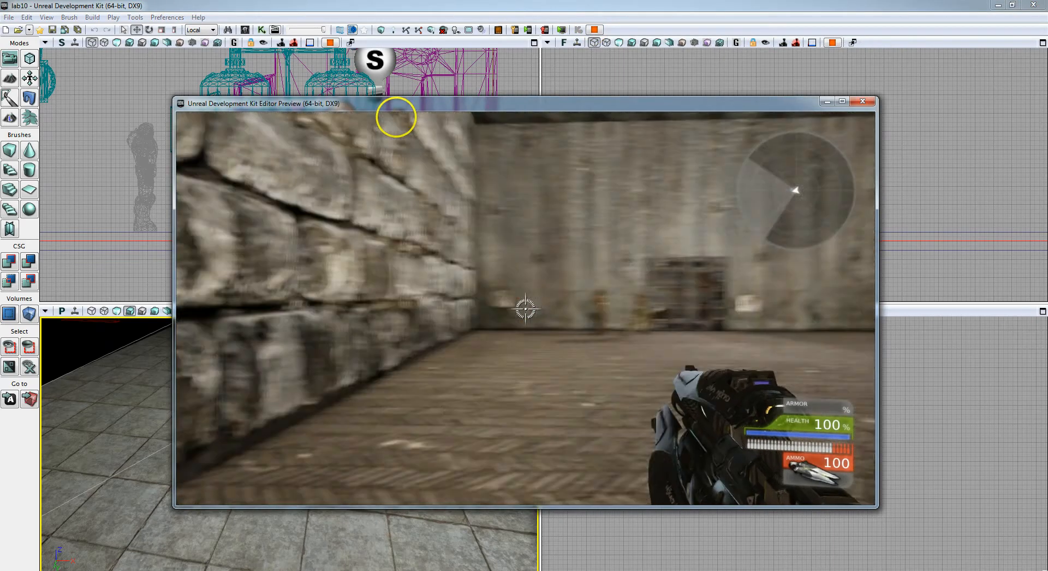
pyautogui.press('w')
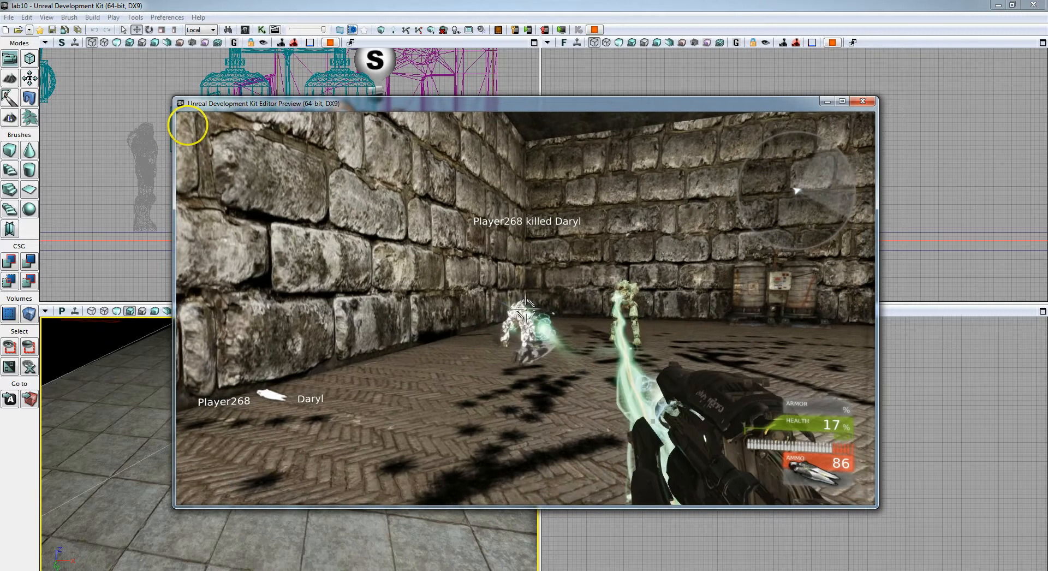
pyautogui.click(197, 128)
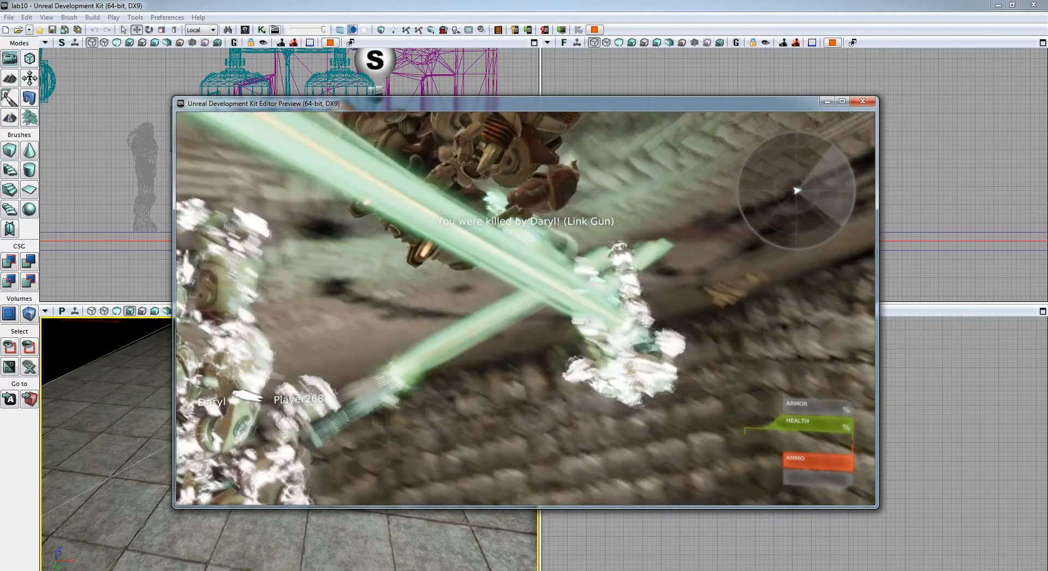
pyautogui.press('Escape')
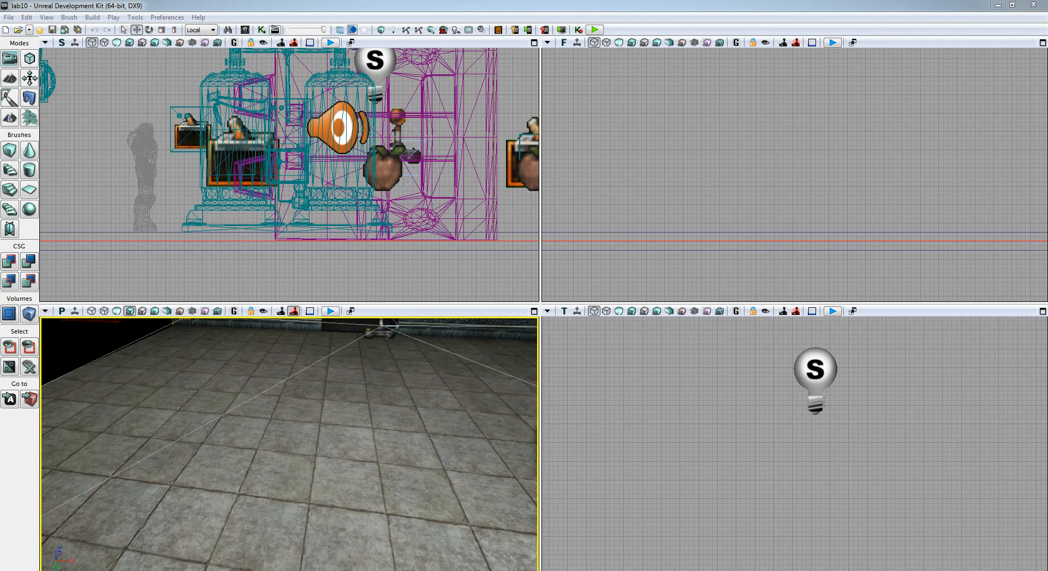
# - Open the level's Kismet sequence and select the path node variable linked to the Actor Factory
pyautogui.click(262, 30)
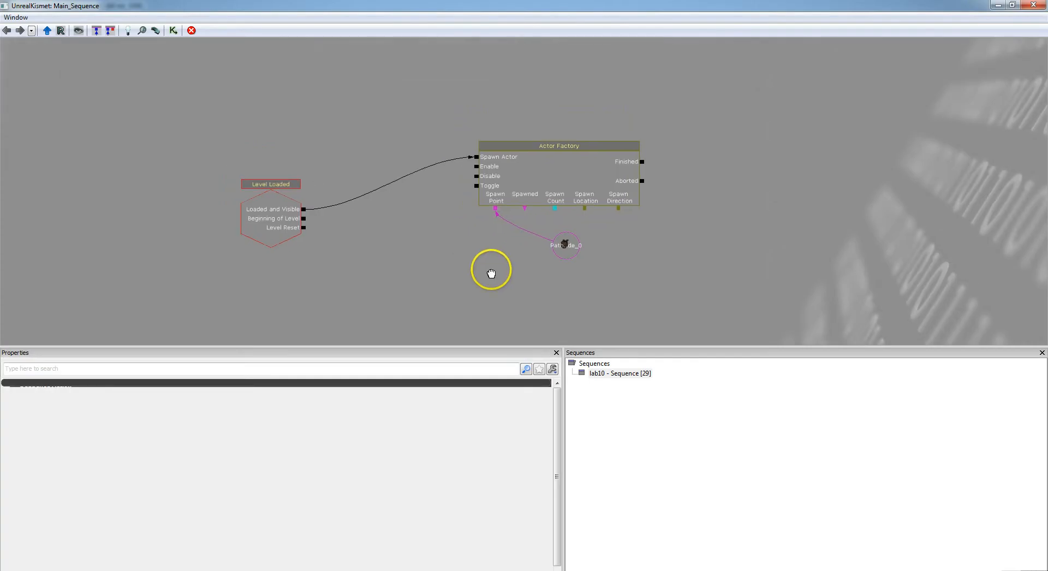
pyautogui.click(580, 256)
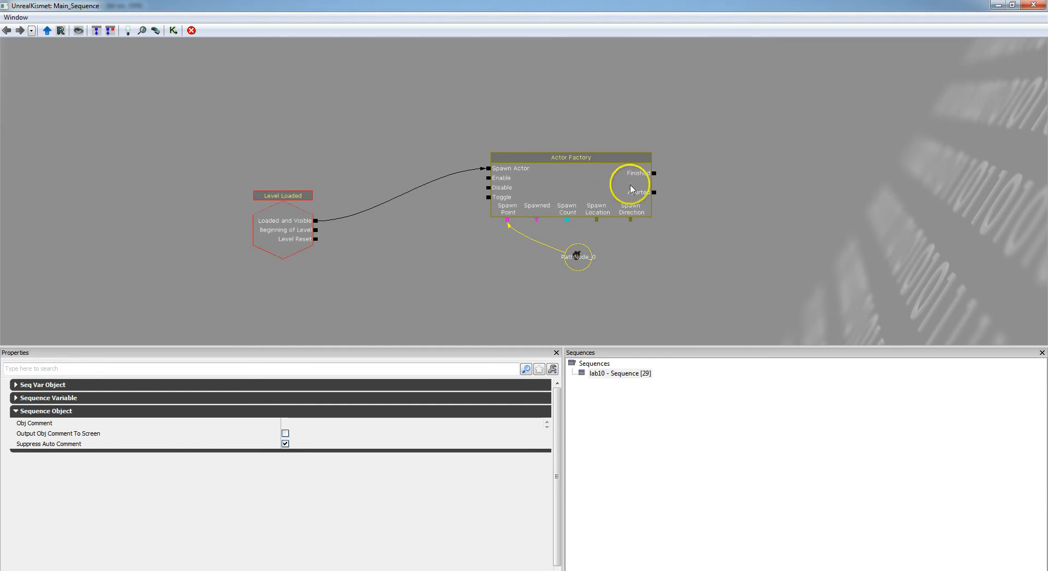
pyautogui.moveTo(749, 250); pyautogui.dragTo(661, 264)
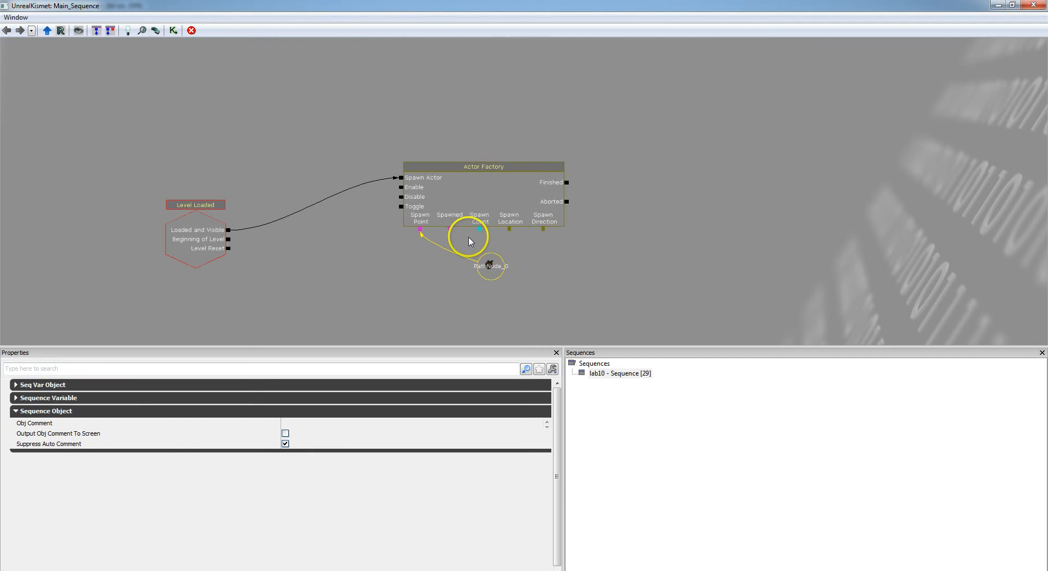
pyautogui.rightClick(740, 246)
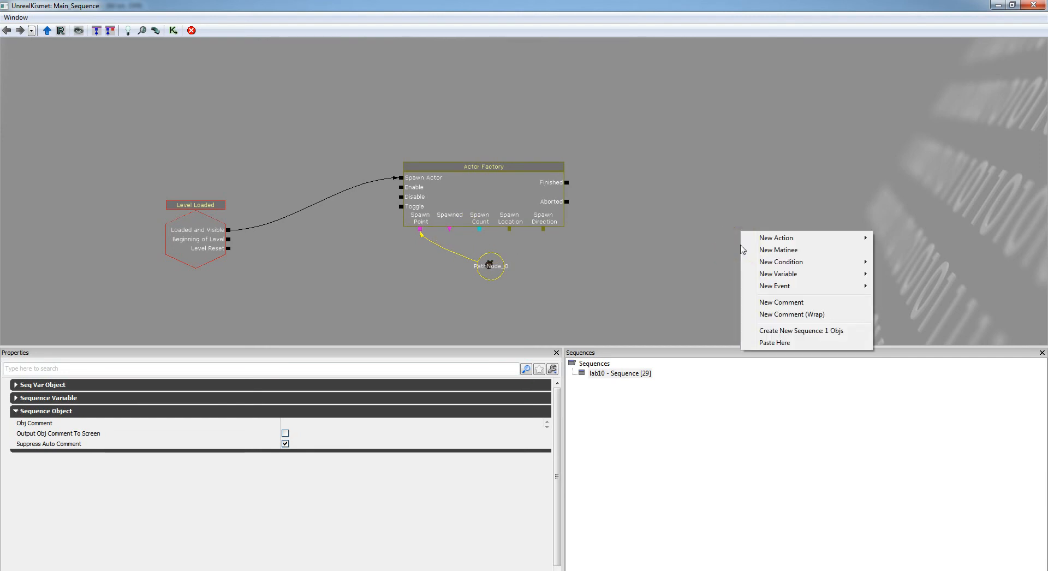
pyautogui.click(784, 238)
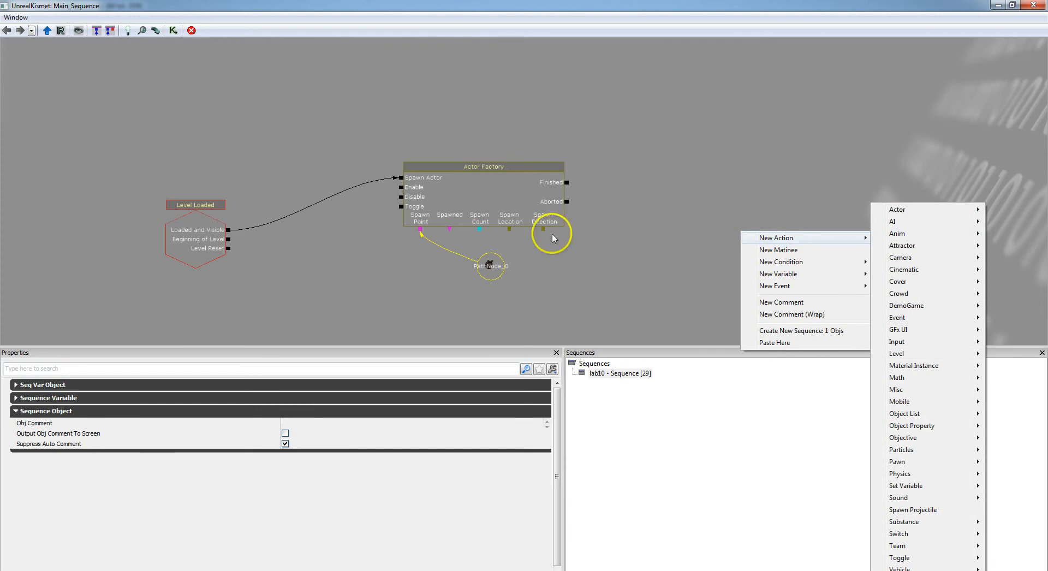
pyautogui.click(445, 232)
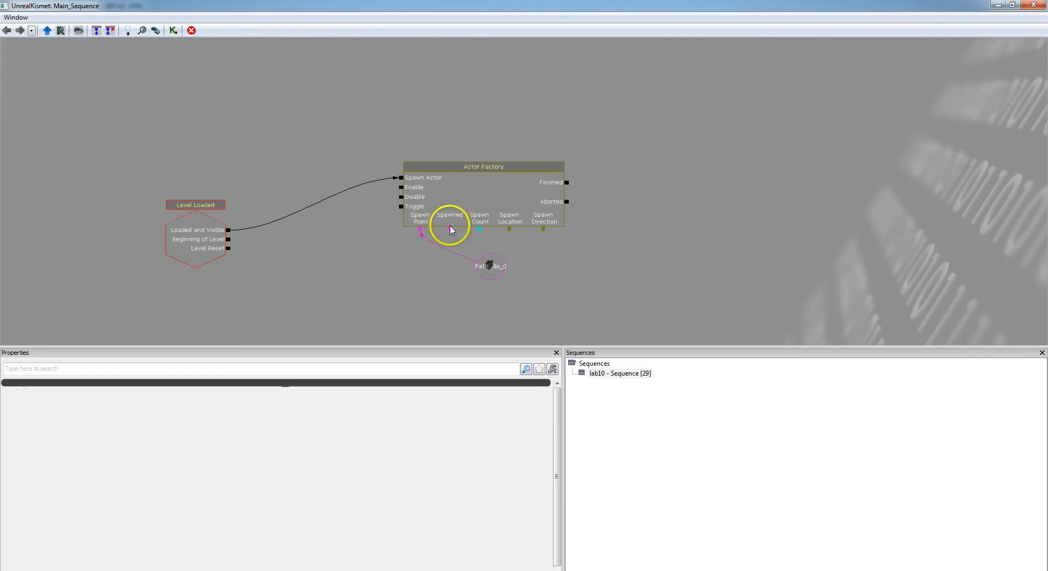
# - Create a new object variable on the Actor Factory's Spawned connector
pyautogui.rightClick(451, 233)
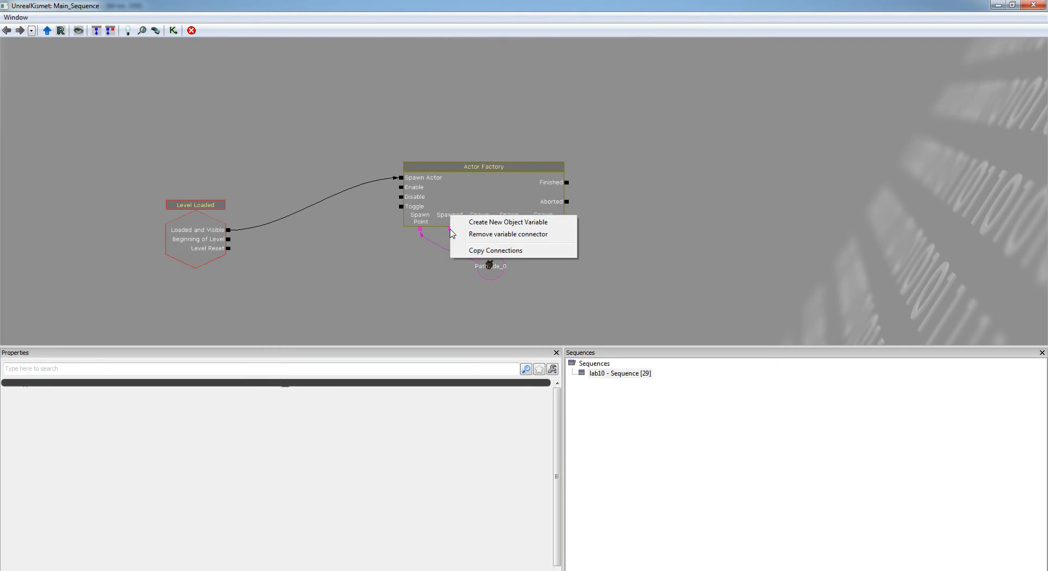
pyautogui.click(521, 222)
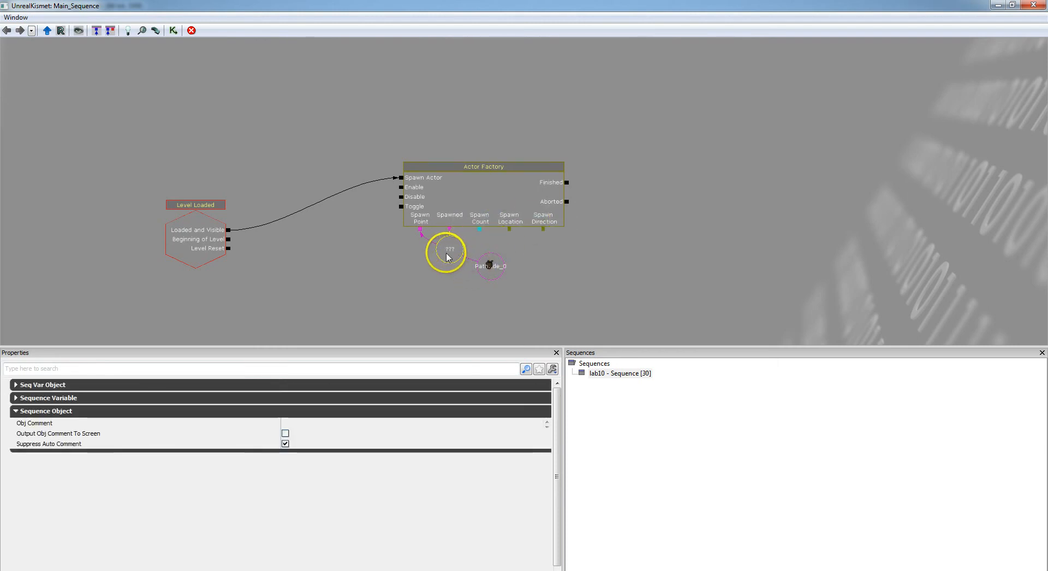
pyautogui.moveTo(446, 256); pyautogui.dragTo(452, 264)
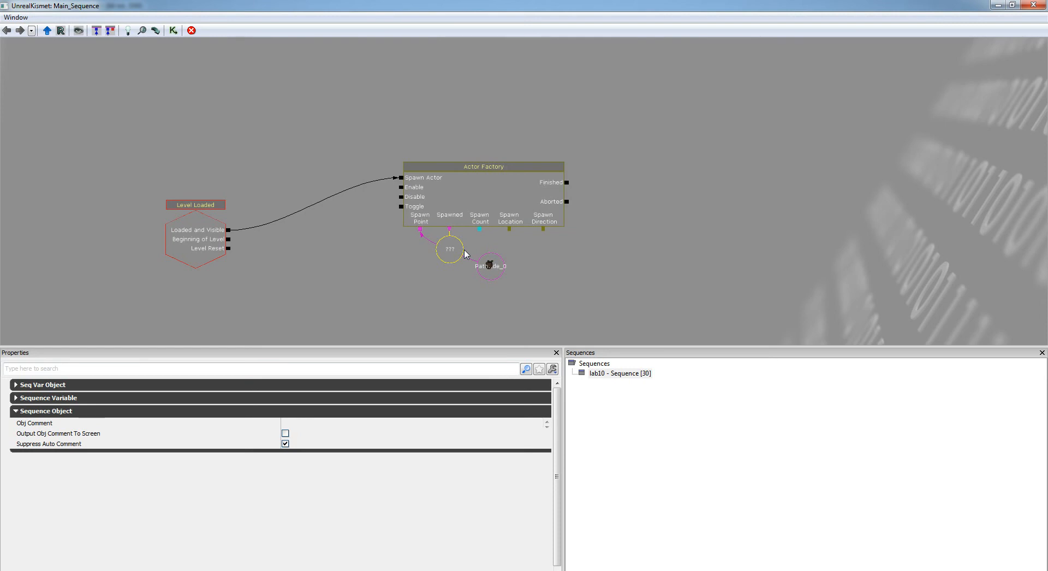
# - Add a Pawn Death event to the empty area beside the Actor Factory
pyautogui.rightClick(718, 181)
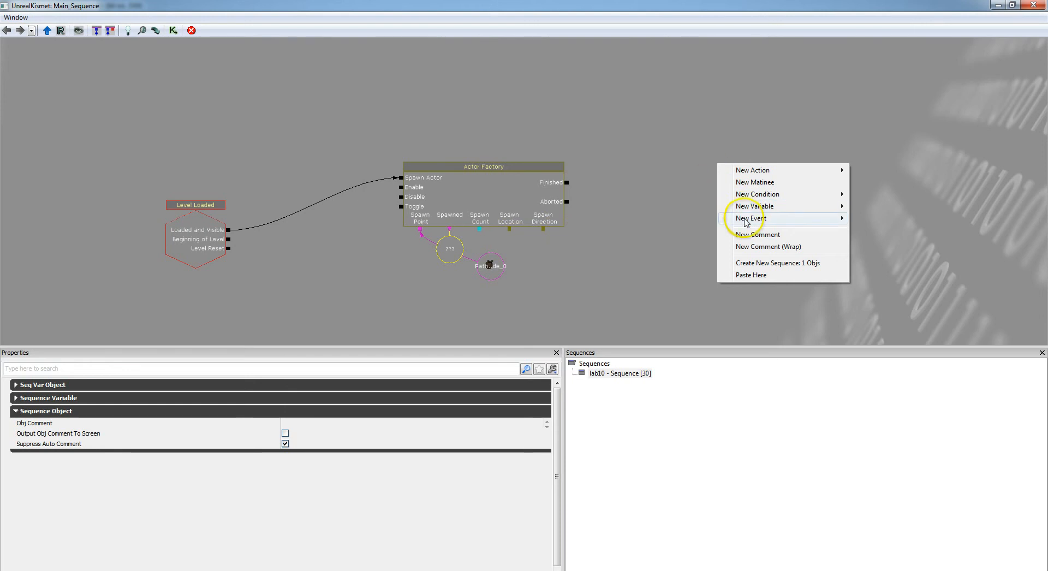
pyautogui.moveTo(746, 220)
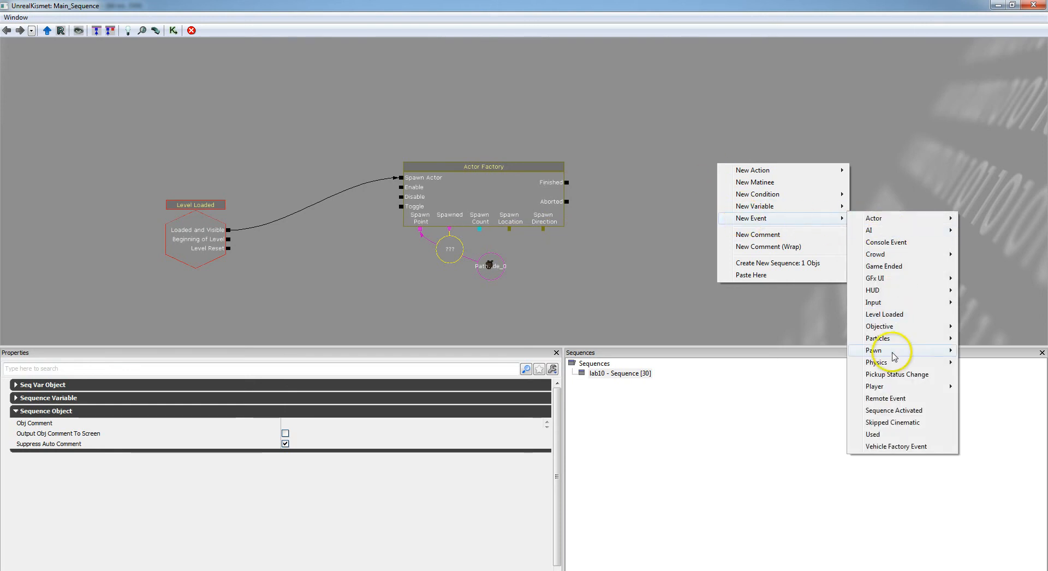
pyautogui.moveTo(893, 354)
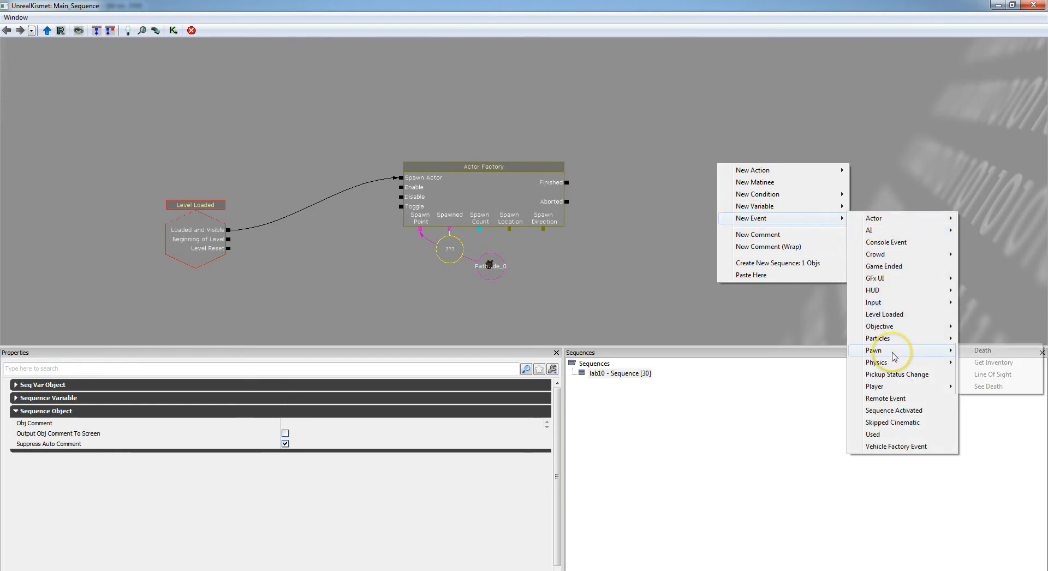
pyautogui.click(983, 352)
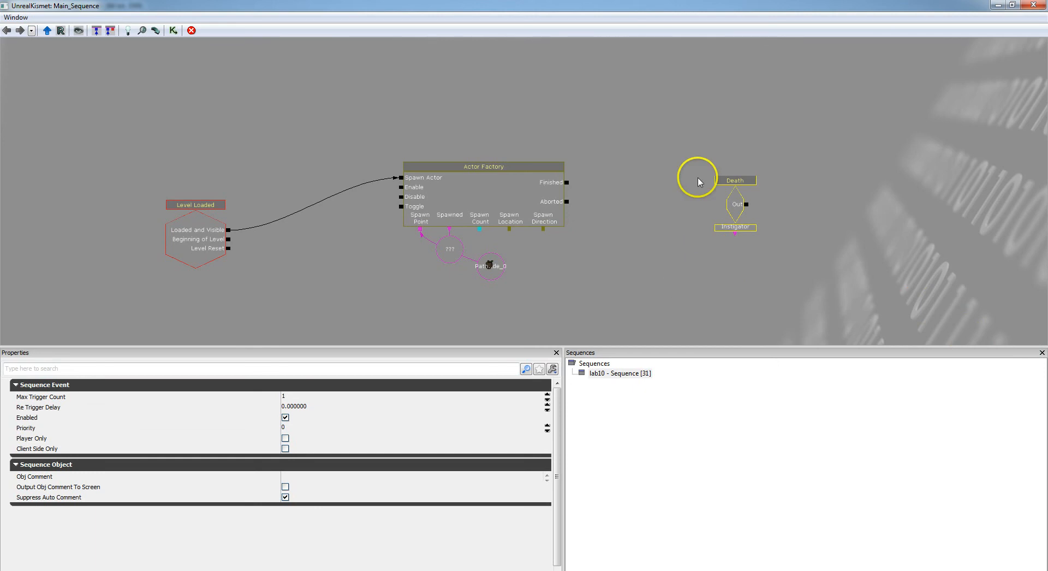
# - Add an Attach To Event action above the Death event
pyautogui.rightClick(713, 99)
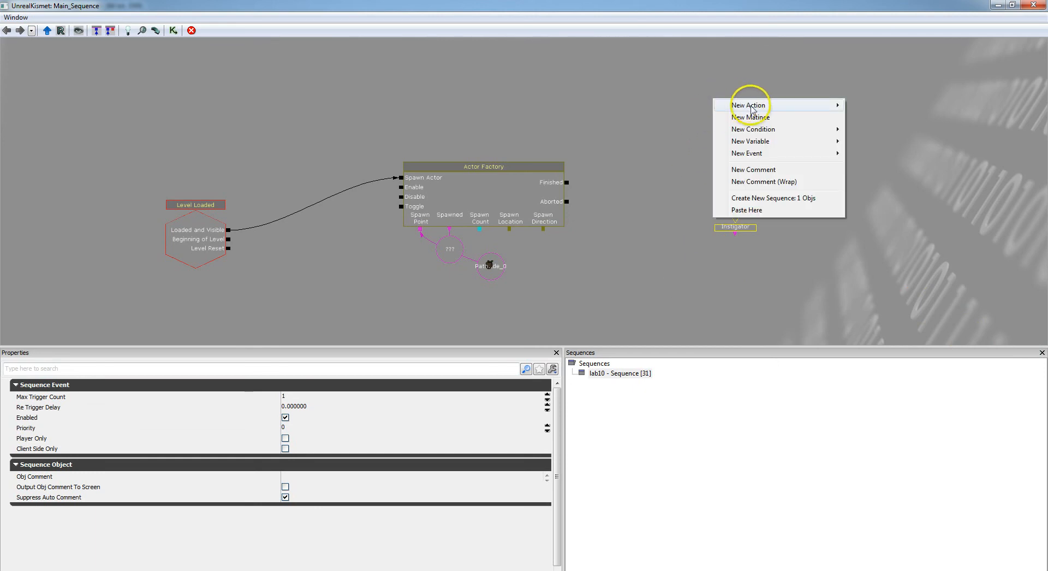
pyautogui.moveTo(751, 108)
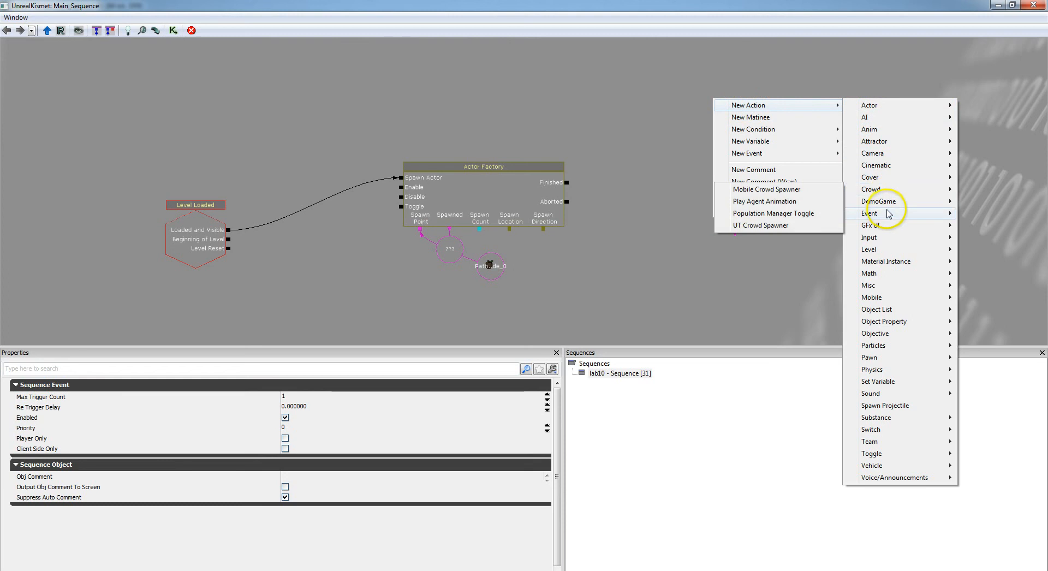
pyautogui.moveTo(887, 217)
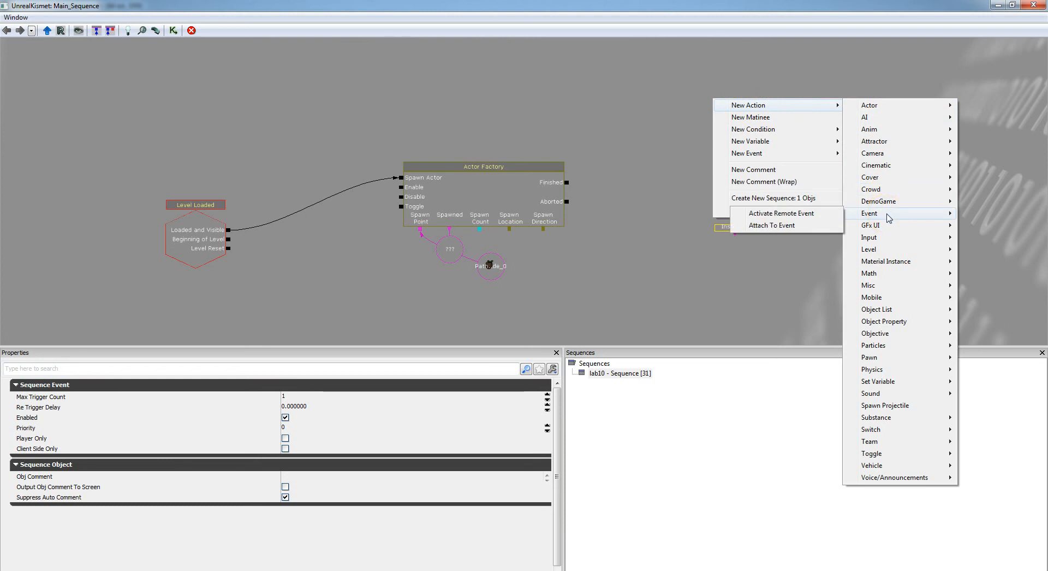
pyautogui.click(788, 225)
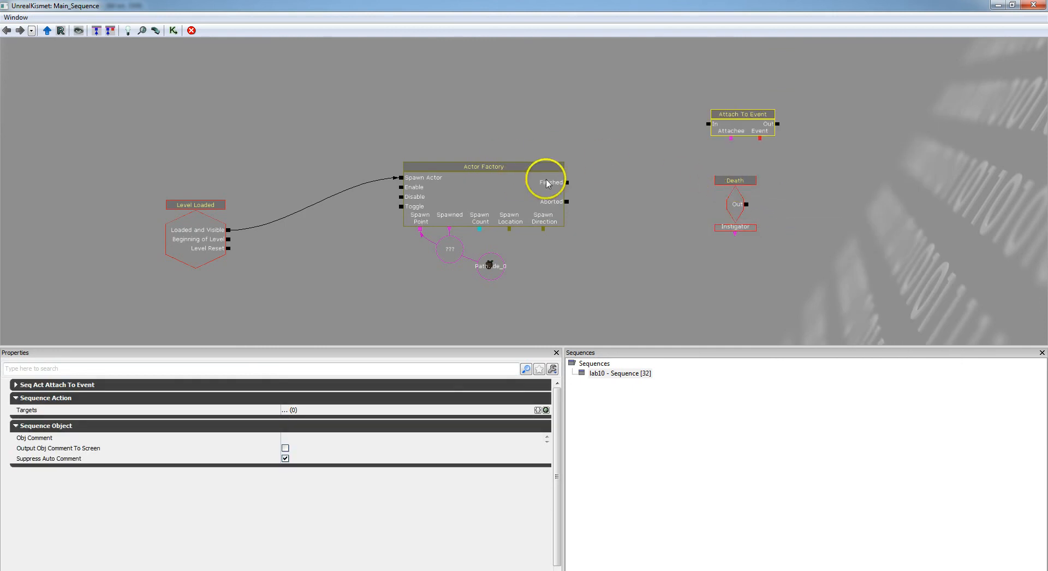
# - Link the Actor Factory's Finished output to Attach To Event's In, its Attachee to the spawned object variable, and its Event to Death
pyautogui.moveTo(568, 184)
pyautogui.mouseDown()
pyautogui.moveTo(624, 171)
pyautogui.moveTo(710, 125)
pyautogui.mouseUp()
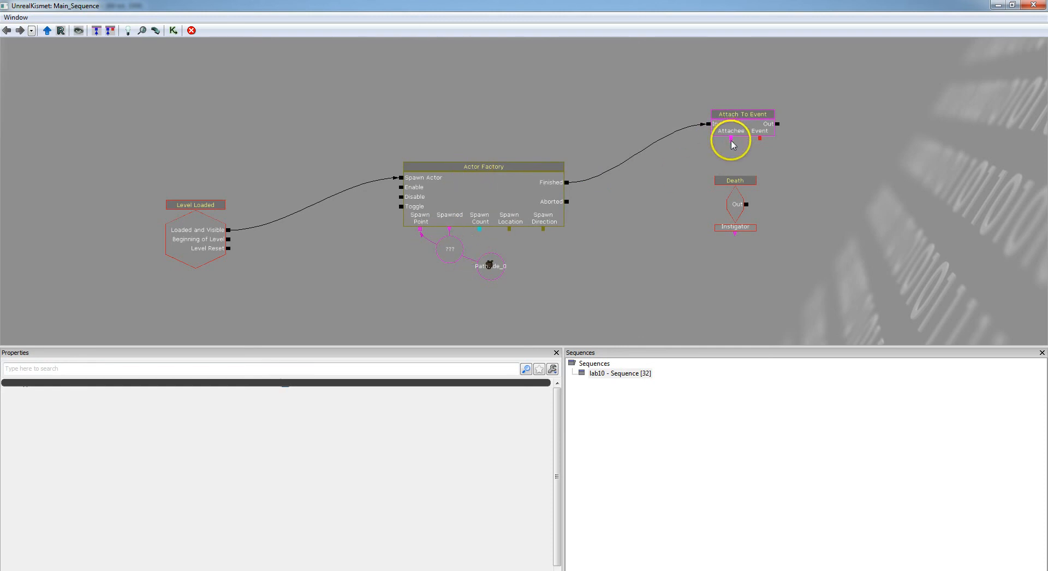
pyautogui.moveTo(732, 139); pyautogui.dragTo(463, 251)
pyautogui.moveTo(760, 139); pyautogui.dragTo(736, 183)
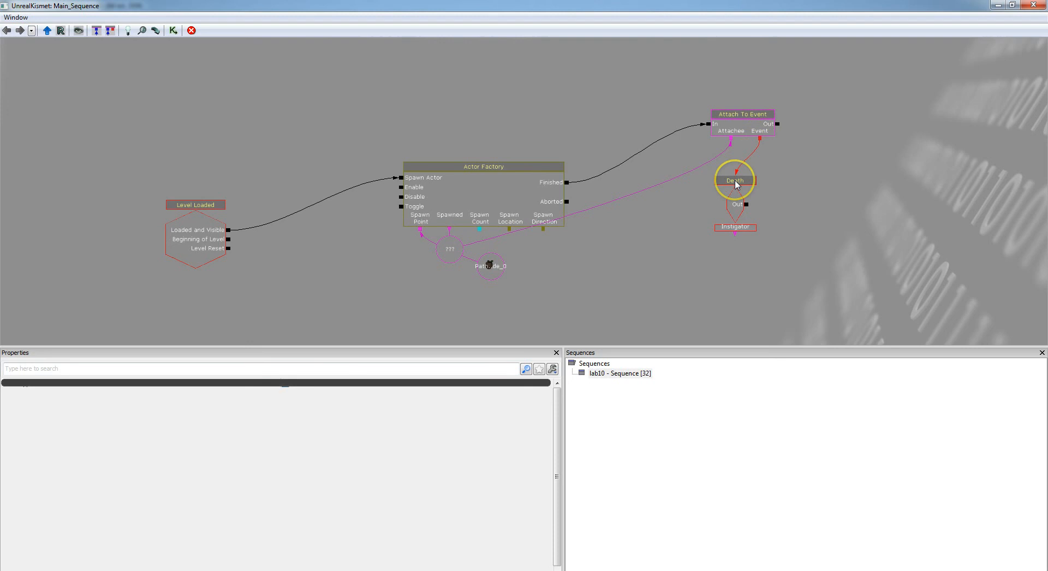
pyautogui.click(717, 231)
pyautogui.click(771, 257)
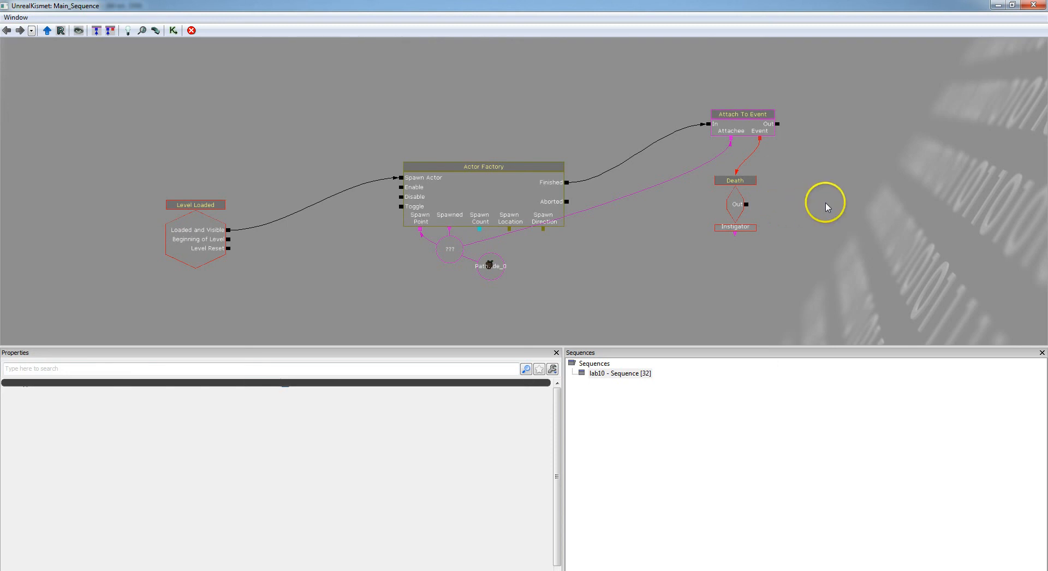
# - Add a Play Announcement action in the empty area beside the Death event
pyautogui.moveTo(827, 204); pyautogui.dragTo(779, 213)
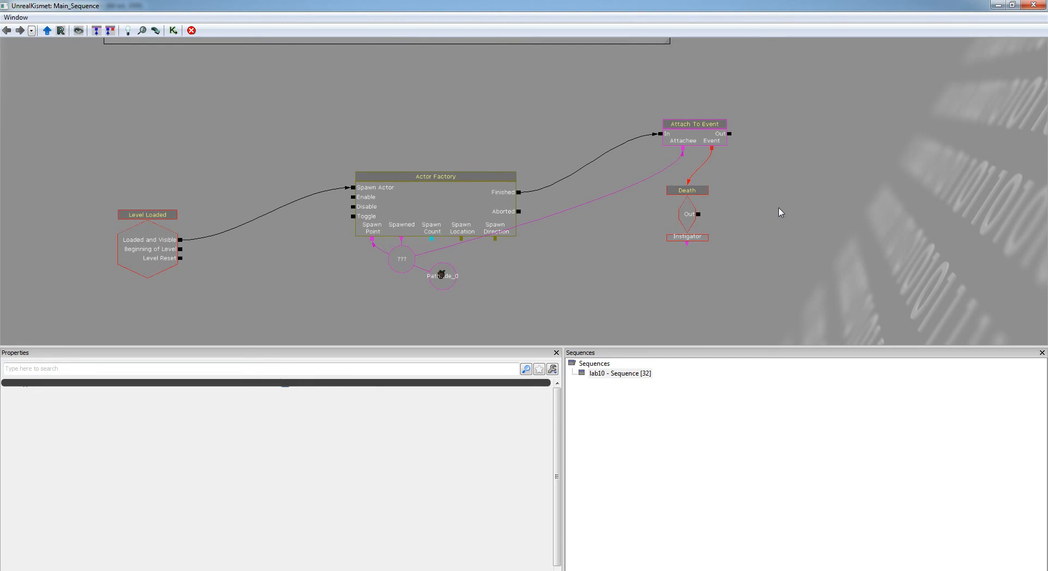
pyautogui.rightClick(779, 200)
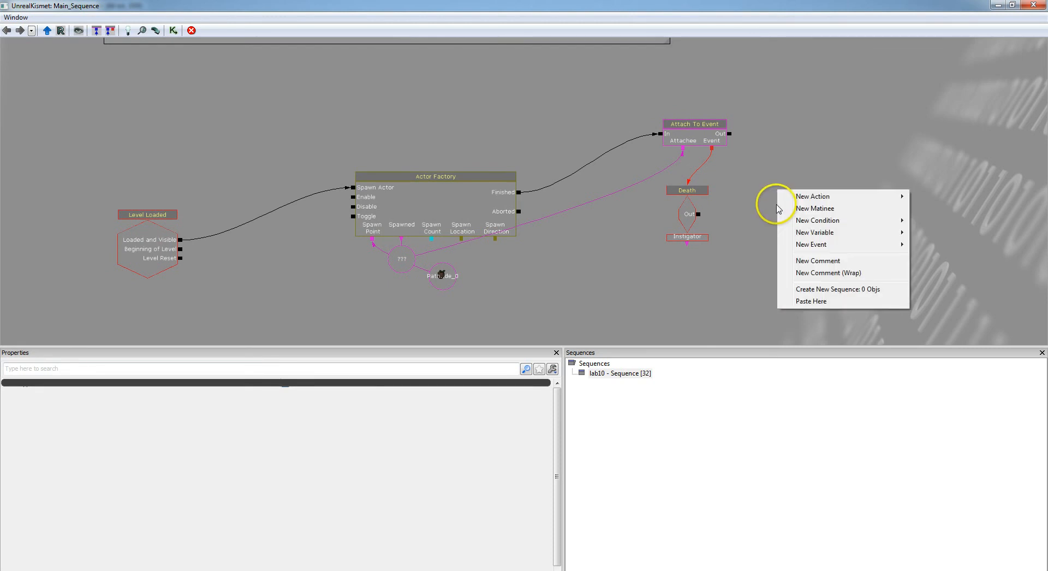
pyautogui.moveTo(826, 197)
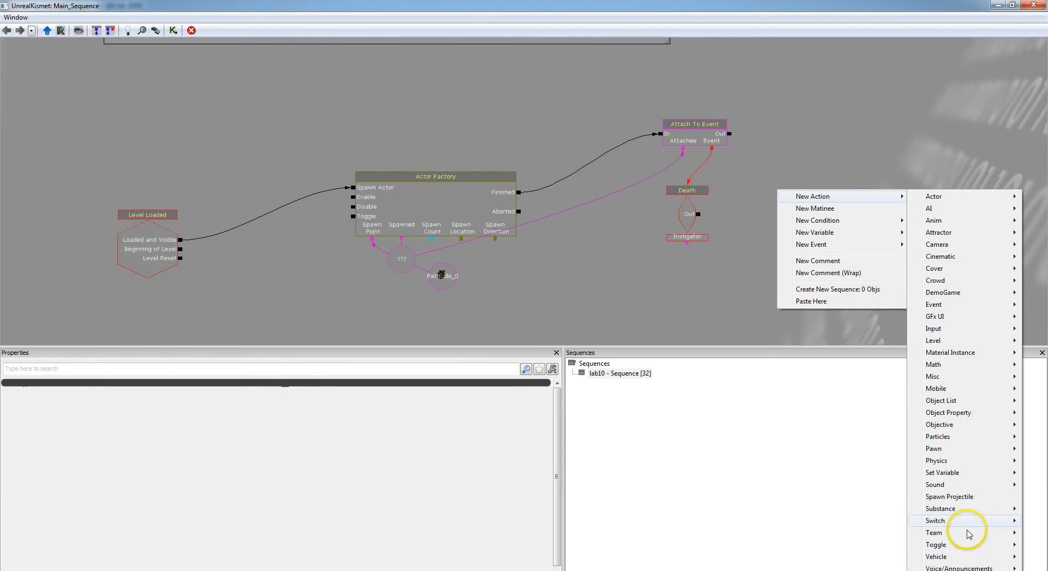
pyautogui.moveTo(961, 567)
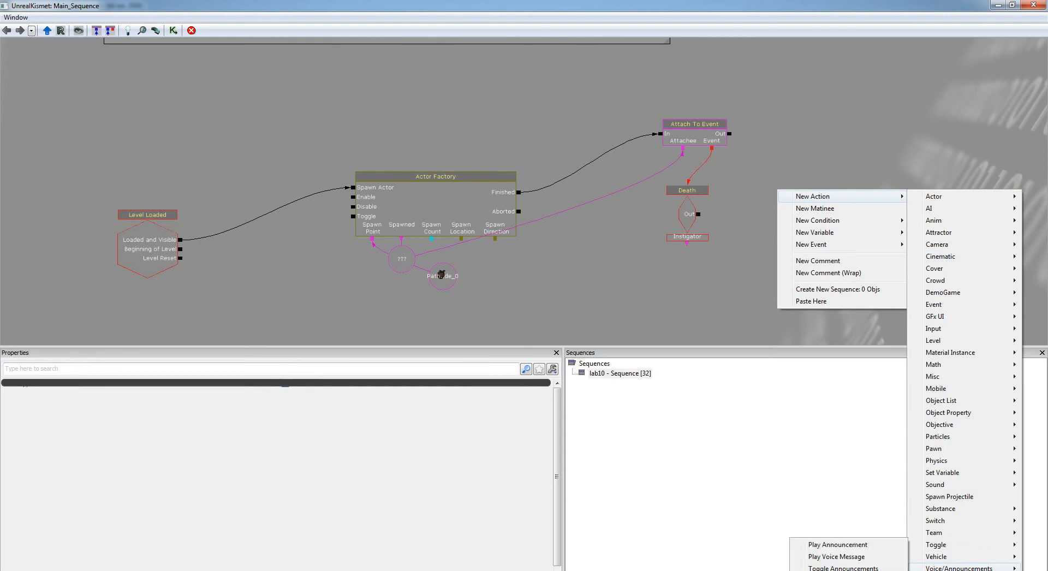
pyautogui.click(850, 545)
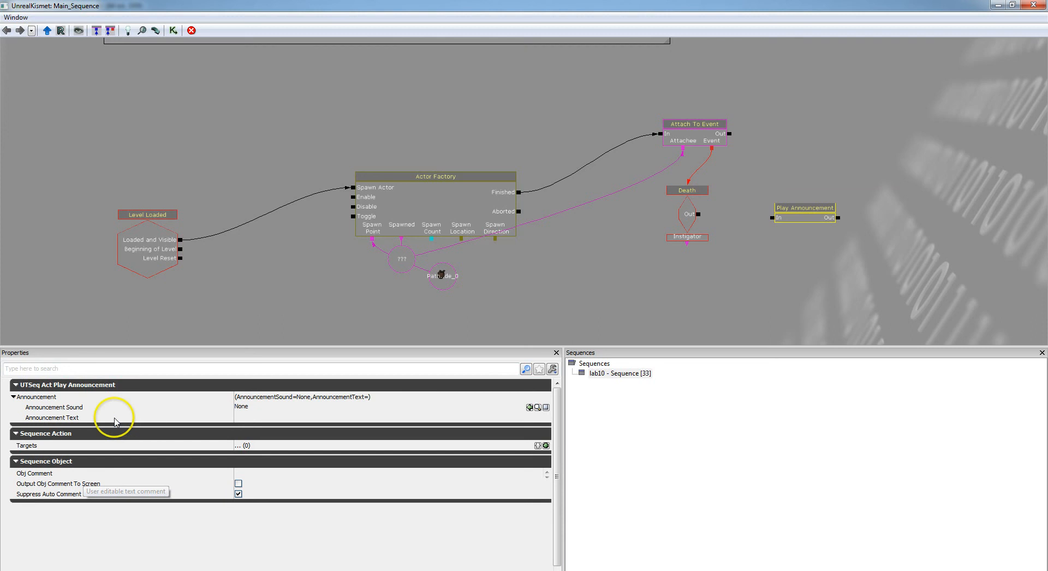
# - Set the announcement text to an "Oh no!" message saying that the named bot is dead
pyautogui.click(245, 417)
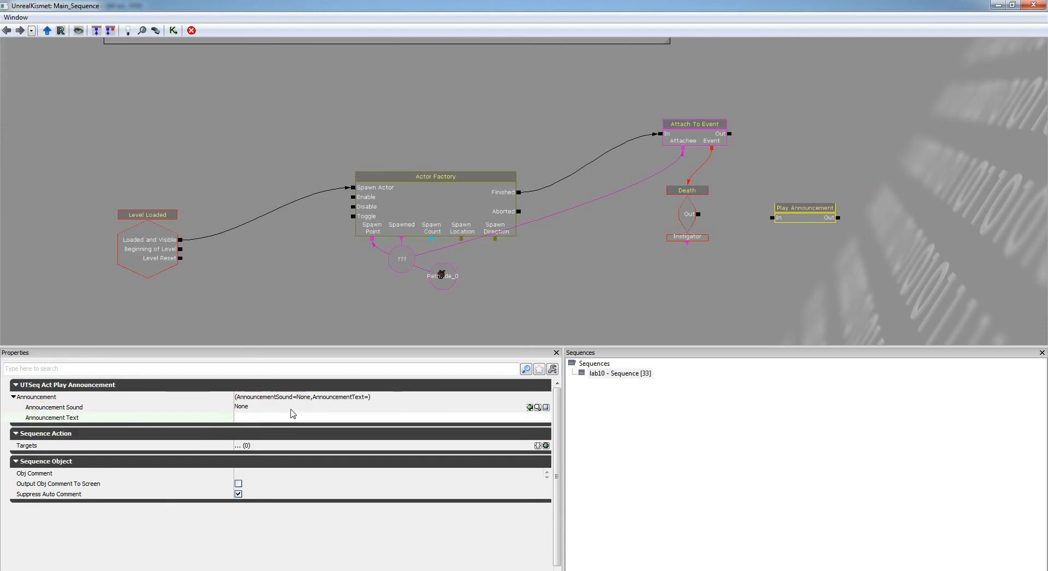
pyautogui.write("Oh no! Daryl's dead.")
pyautogui.press('Return')
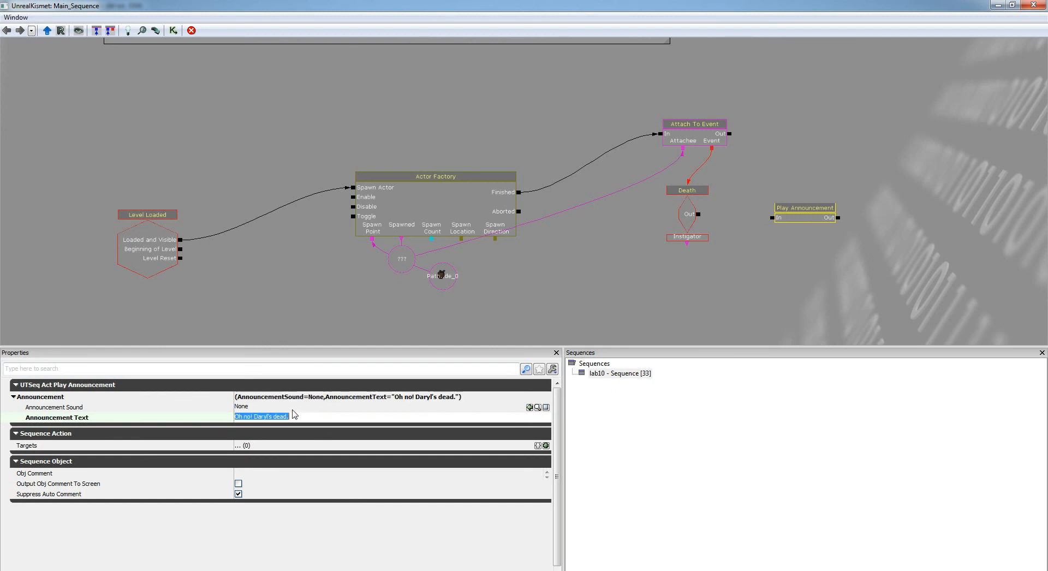
# - Link the Death event's Out to Play Announcement's In and close the Kismet window
pyautogui.click(1034, 7)
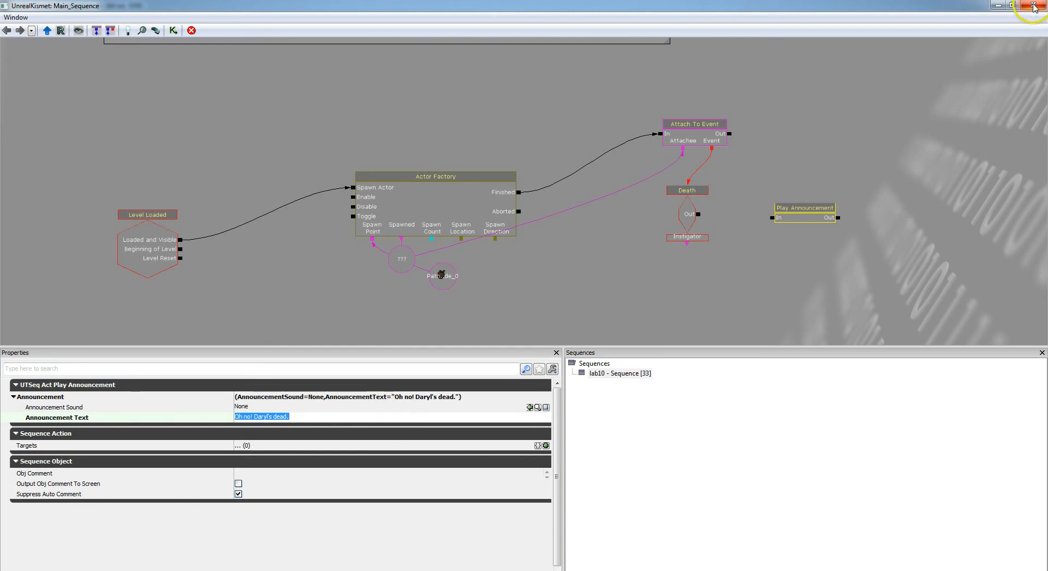
pyautogui.click(697, 214)
pyautogui.moveTo(699, 216); pyautogui.dragTo(772, 217)
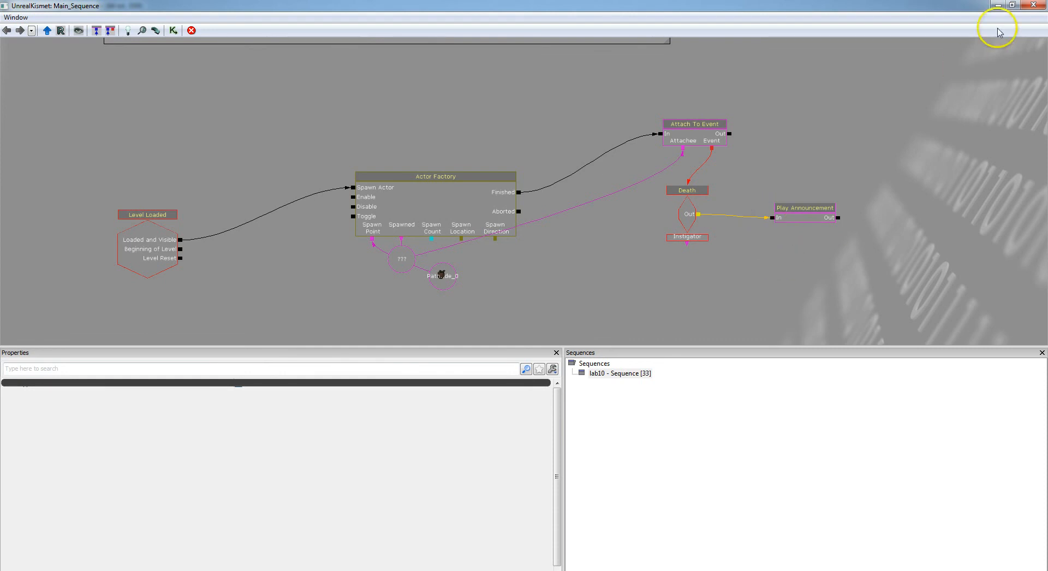
pyautogui.click(1034, 7)
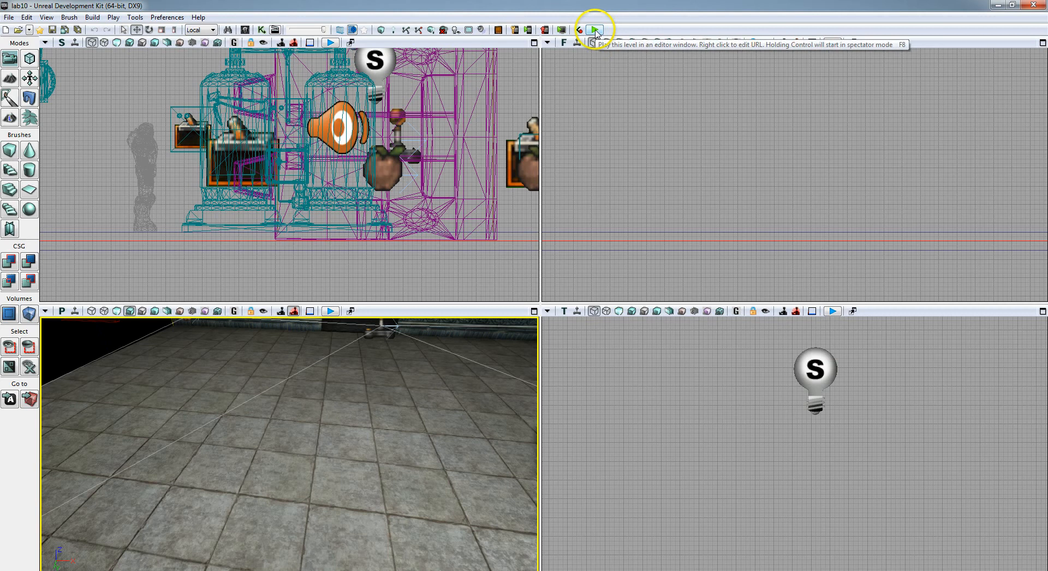
# - Build the whole level and dismiss the map check and lighting results
pyautogui.click(433, 31)
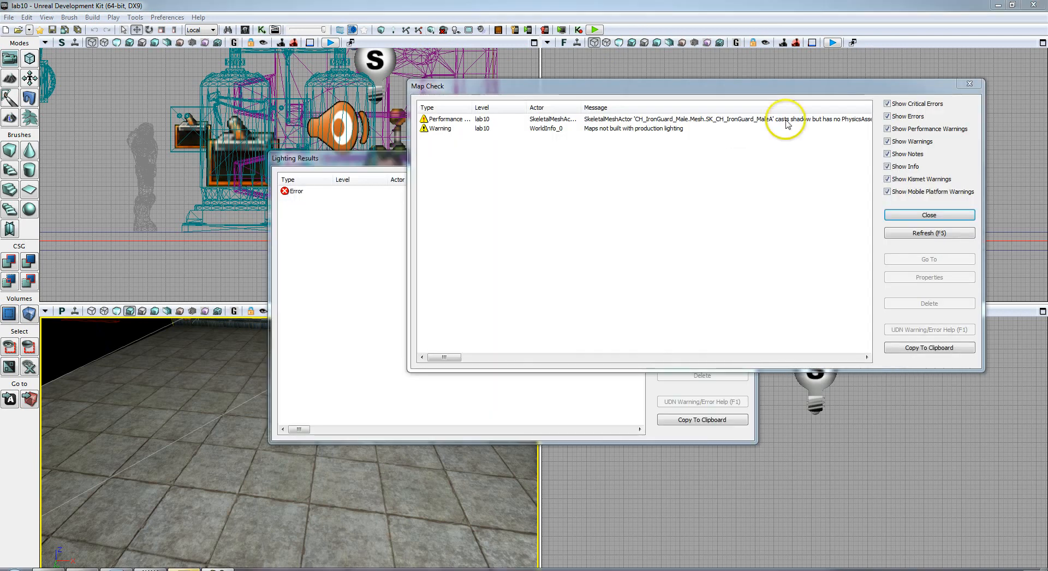
pyautogui.click(932, 215)
pyautogui.click(707, 288)
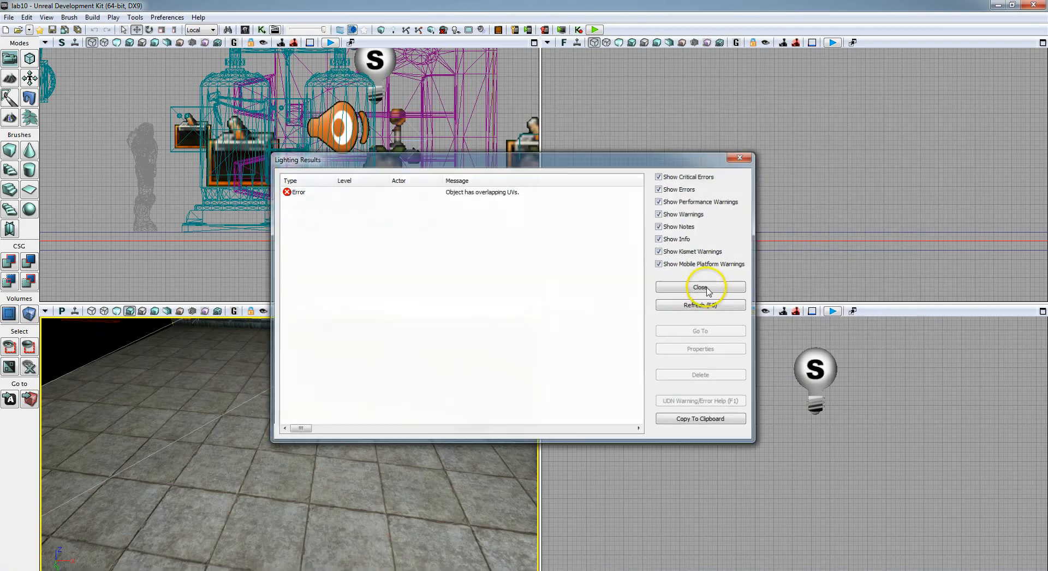
# - Playtest the level by opening the door and shooting the bots to check the death announcement, and end the preview
pyautogui.click(597, 30)
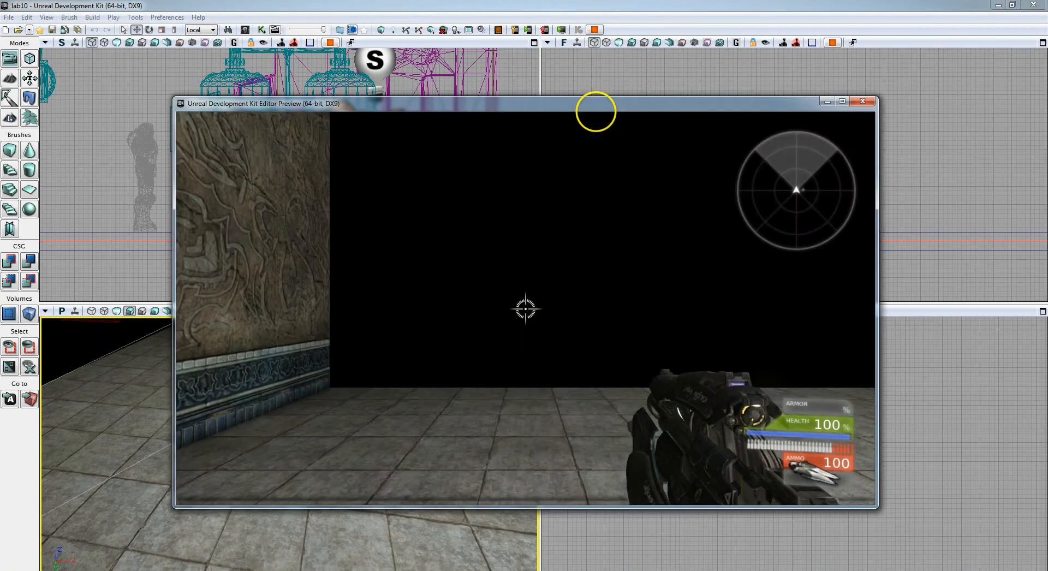
pyautogui.press('w')
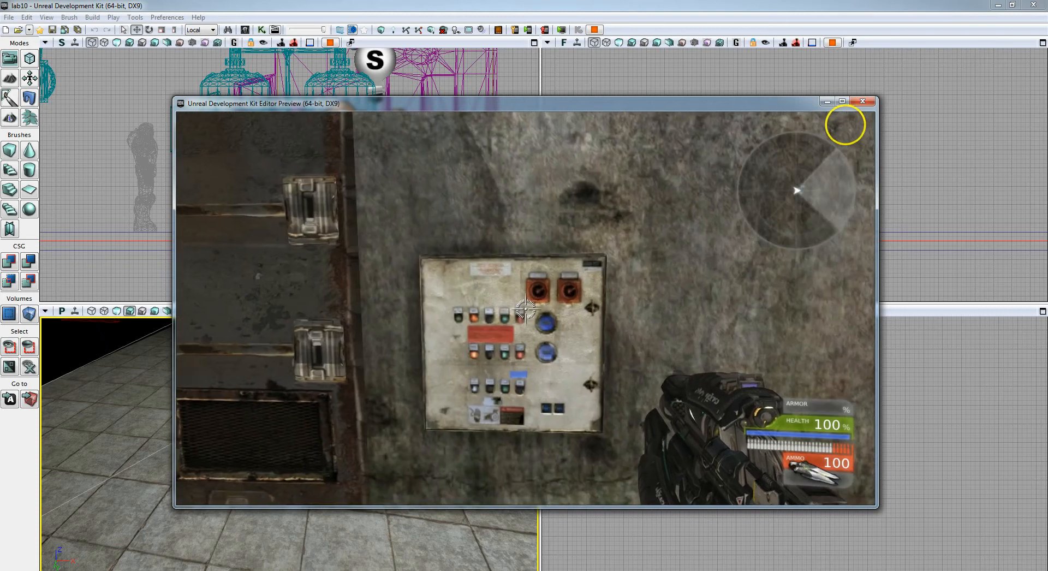
pyautogui.press('e')
pyautogui.press('s')
pyautogui.press('a')
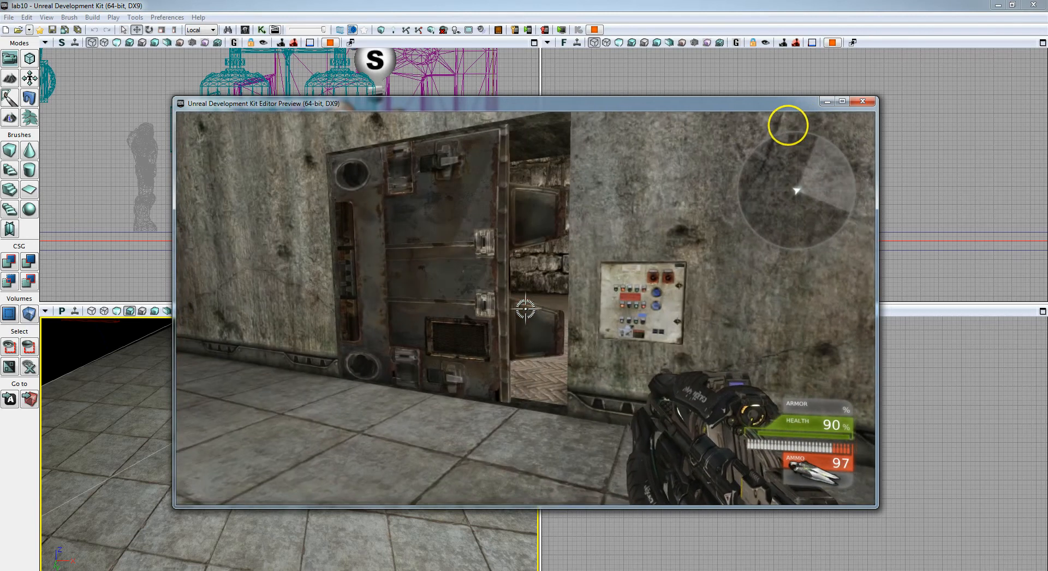
pyautogui.click(761, 121)
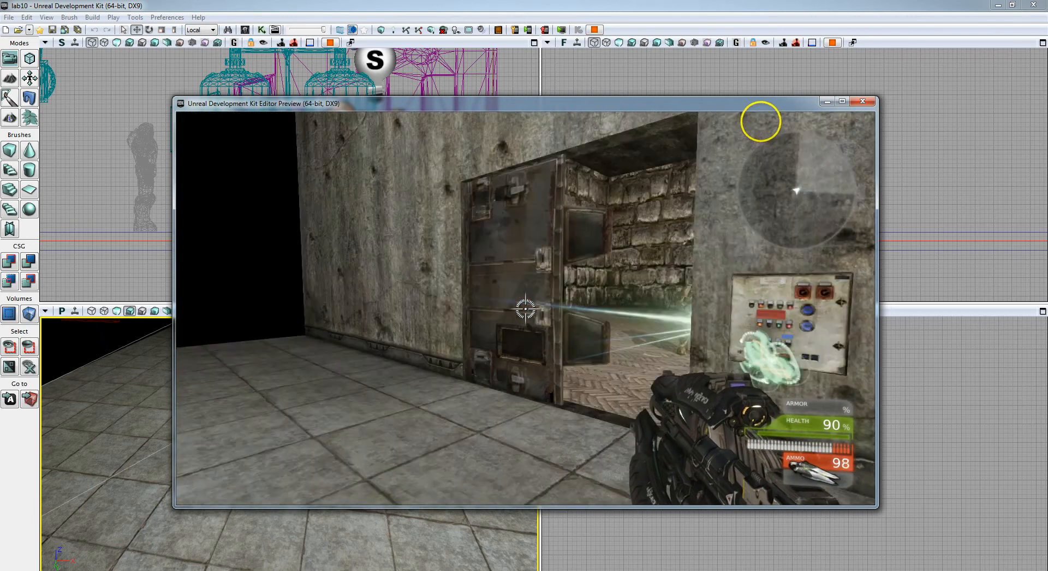
pyautogui.press('a')
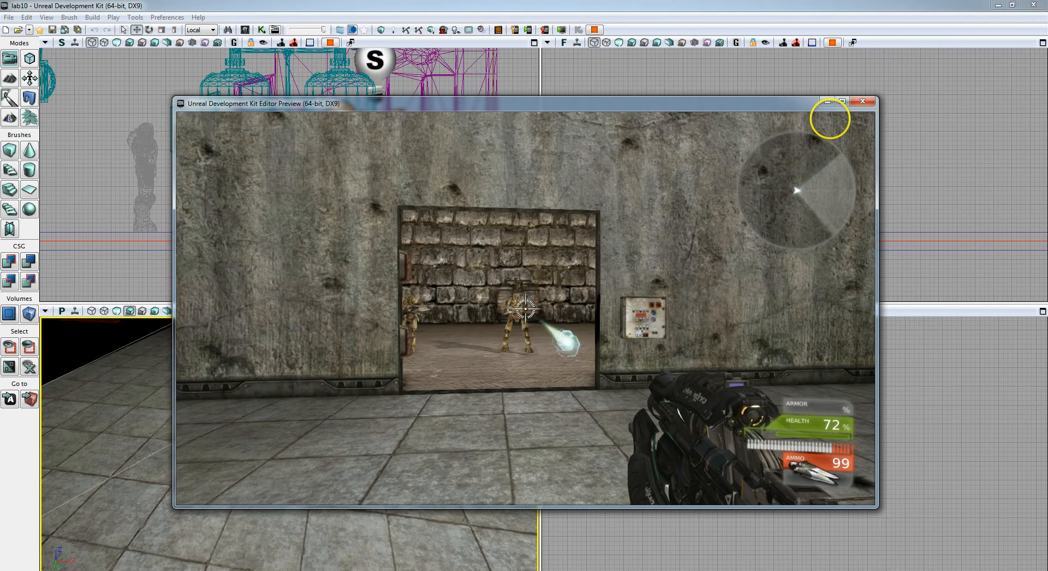
pyautogui.click(828, 119)
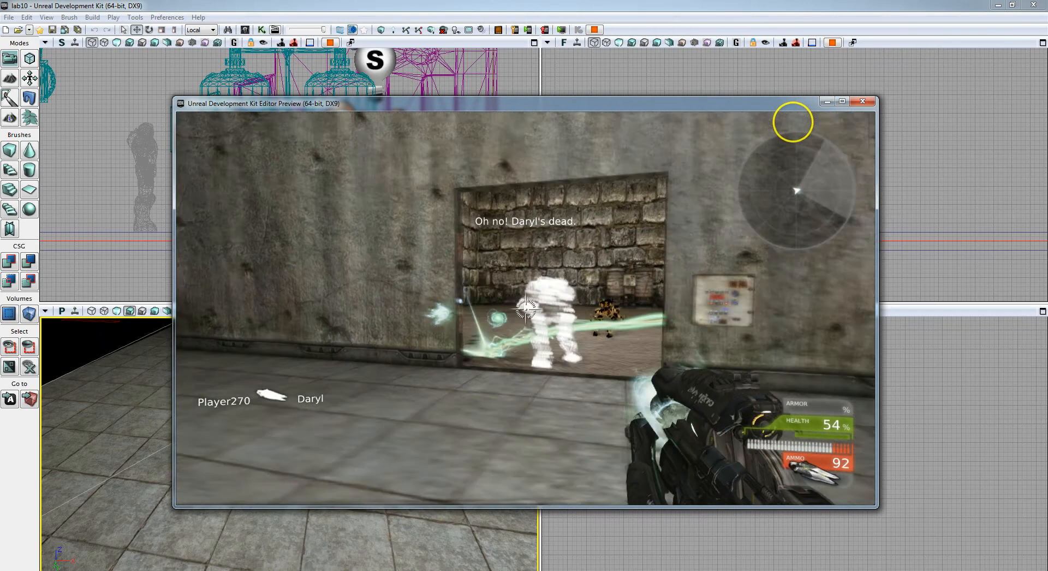
pyautogui.click(793, 122)
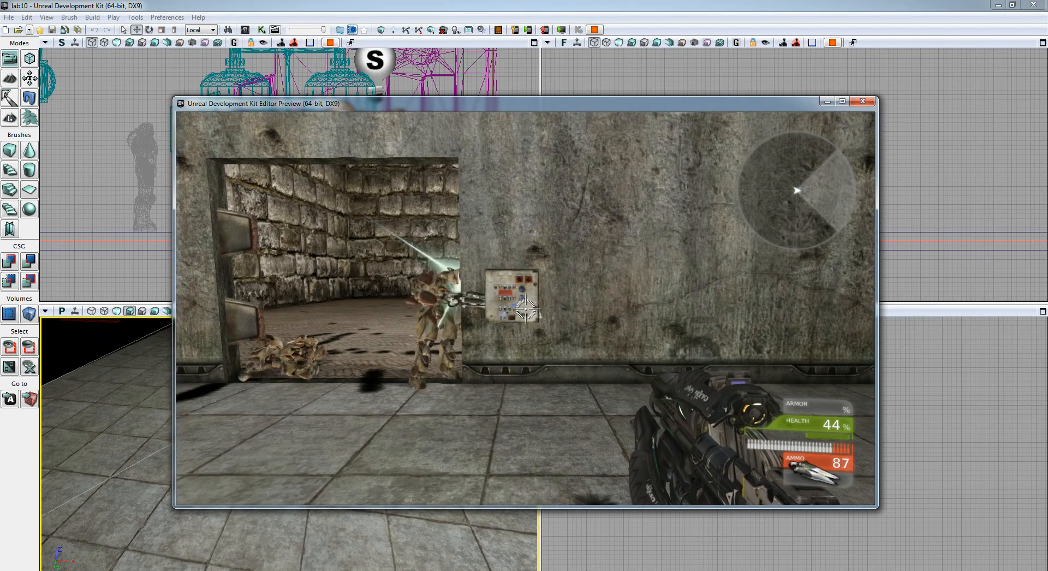
pyautogui.press('Escape')
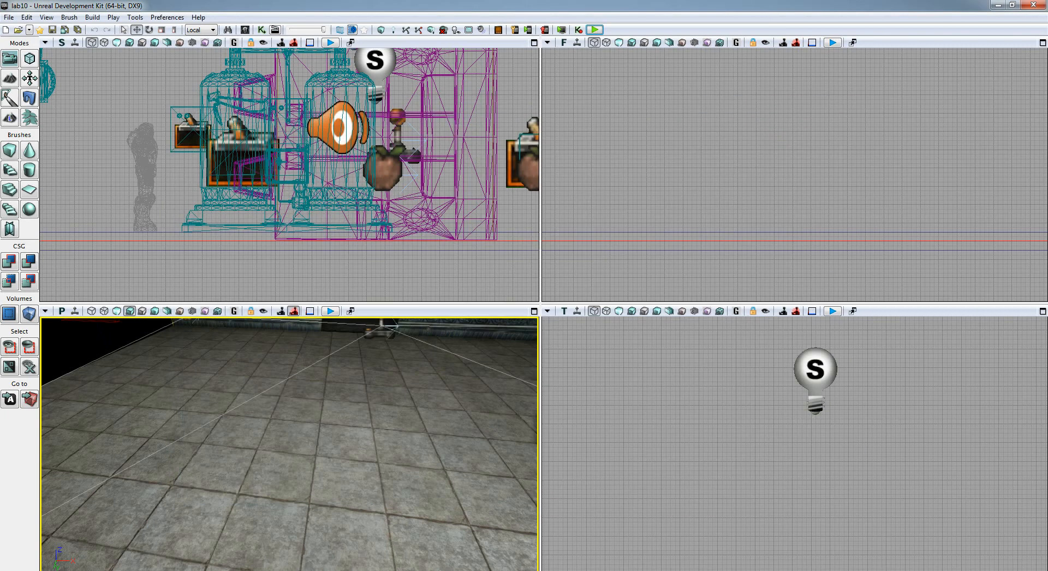
# - Place a UTWeaponPickupFactory from the Weapon pickup classes on the tiled floor in the perspective view
pyautogui.click(867, 281)
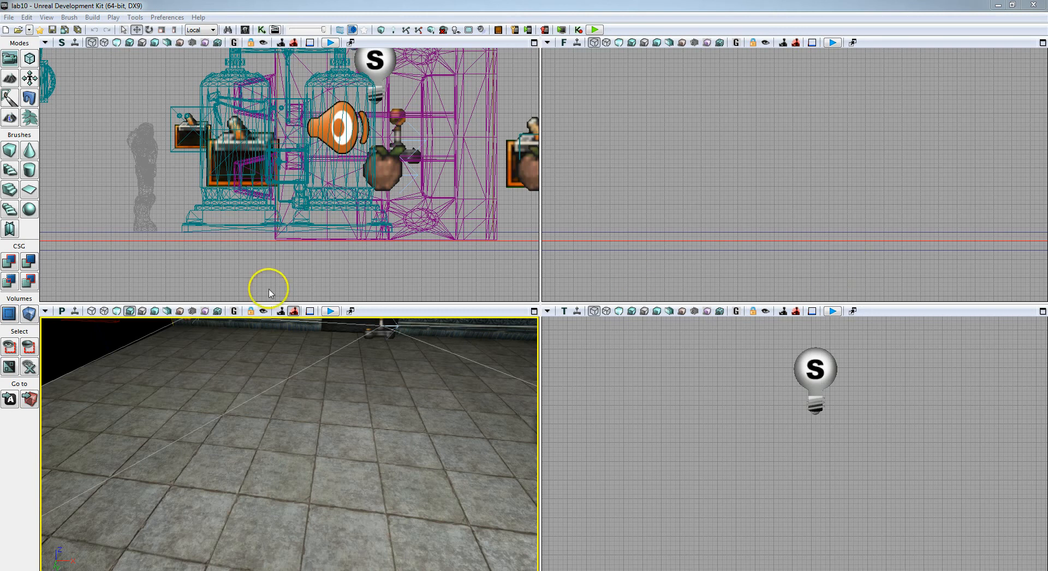
pyautogui.click(246, 30)
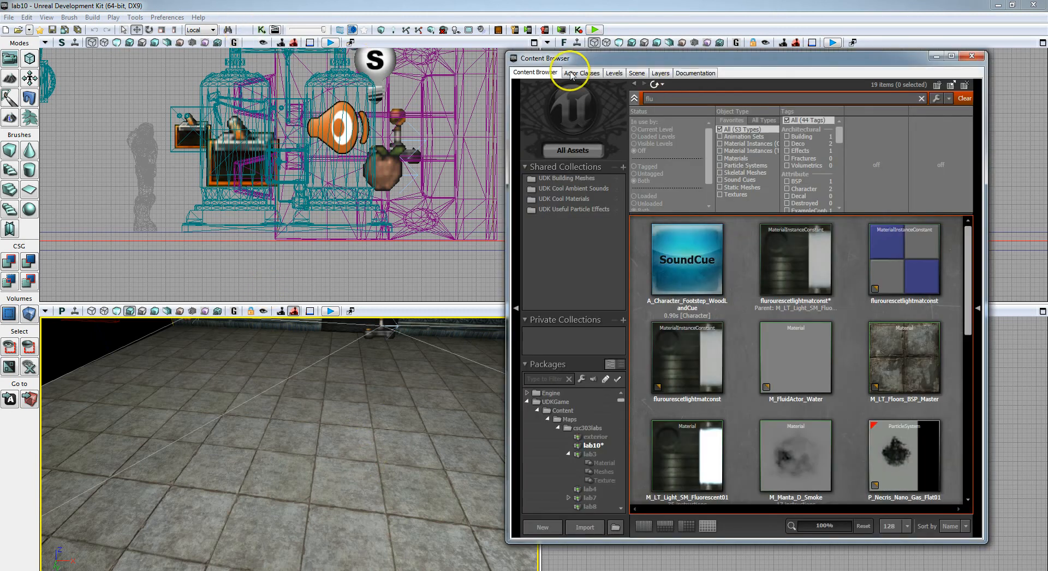
pyautogui.click(591, 74)
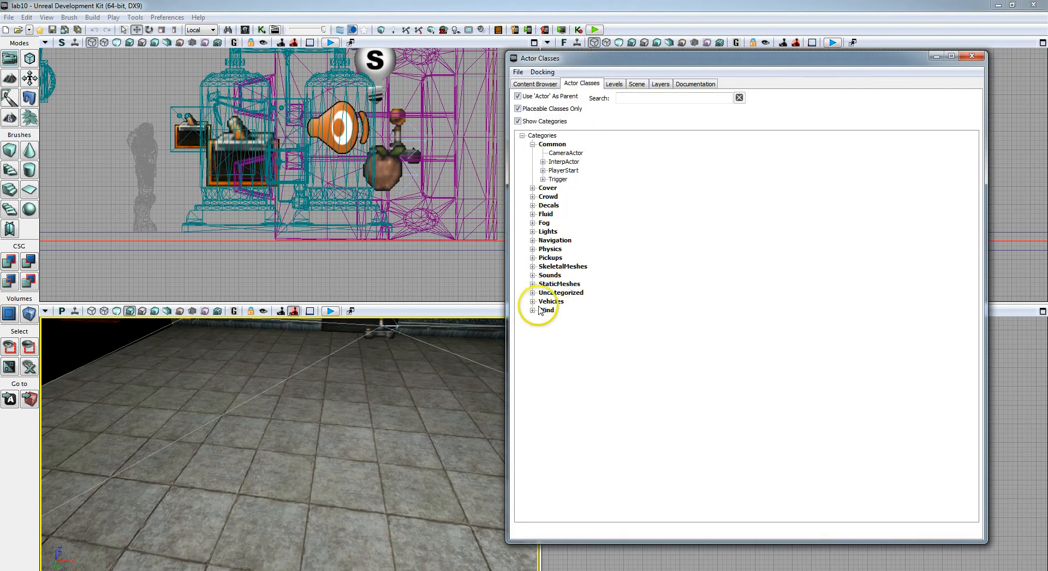
pyautogui.click(533, 259)
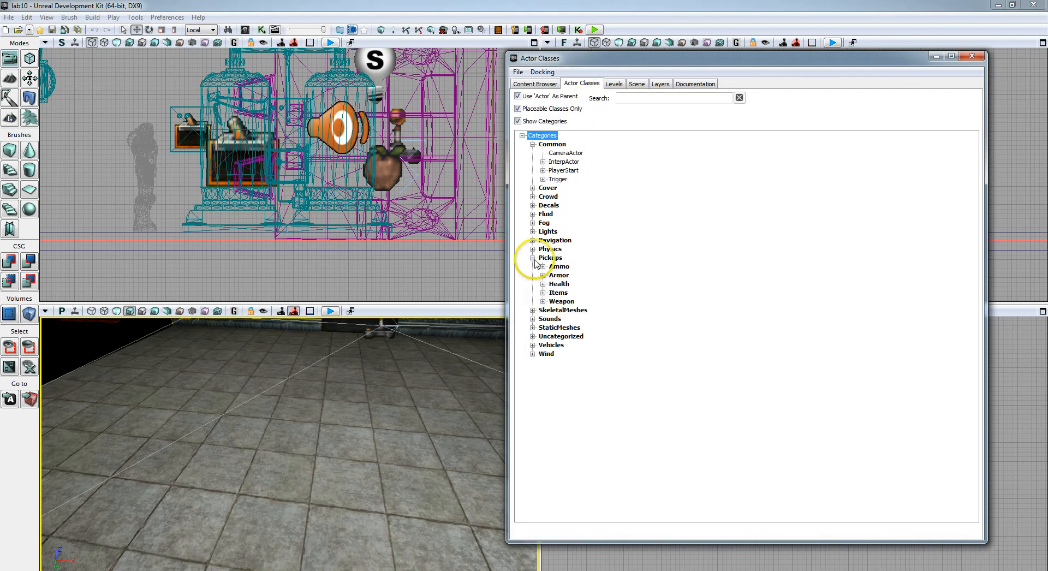
pyautogui.click(543, 302)
pyautogui.click(600, 322)
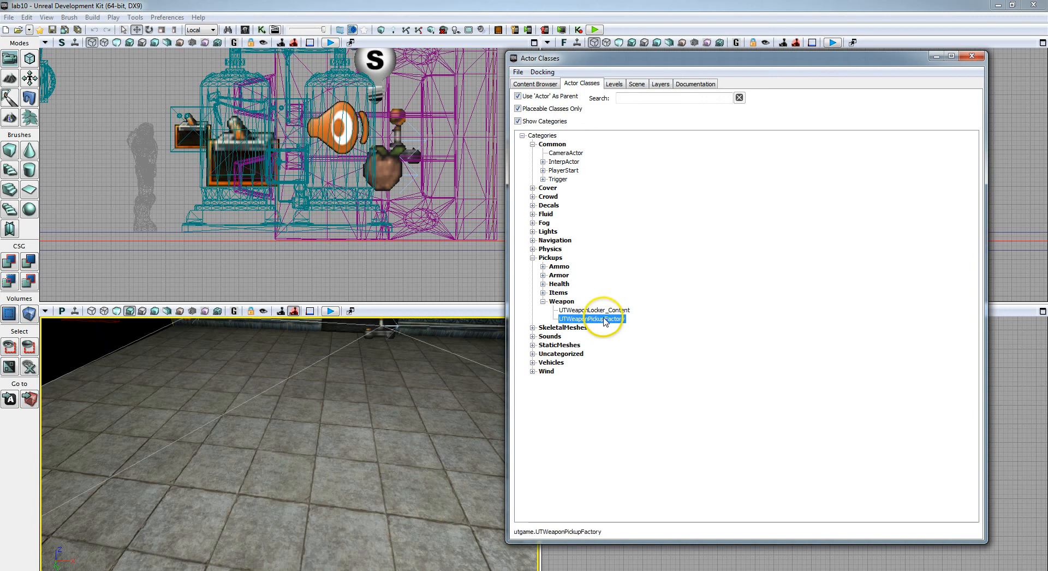
pyautogui.moveTo(606, 322); pyautogui.dragTo(315, 396)
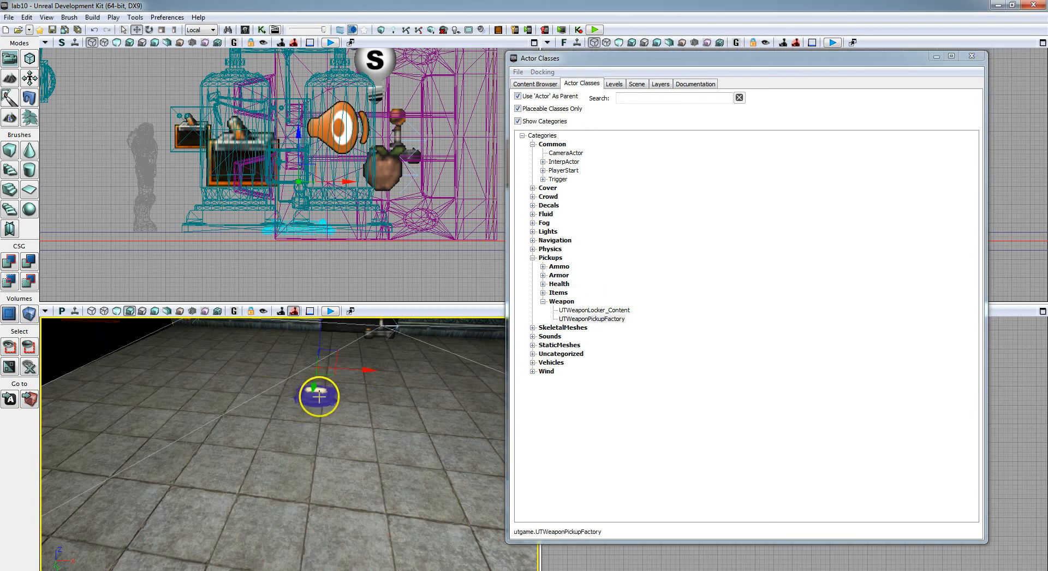
# - Set the weapon pickup factory's Weapon Pickup Class to UTWeap_RocketLauncher_Content and close its properties
pyautogui.rightClick(316, 395)
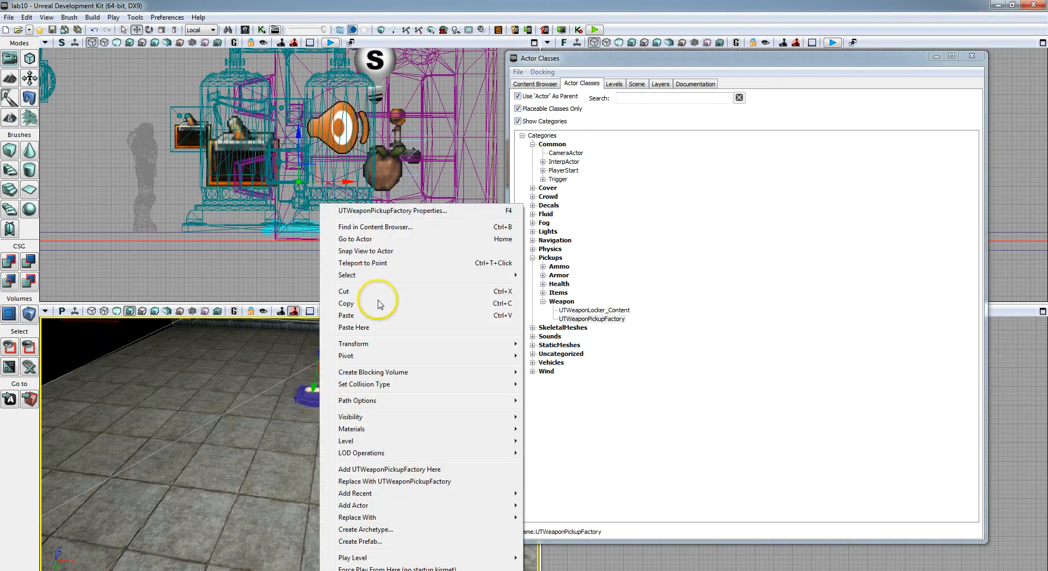
pyautogui.click(410, 211)
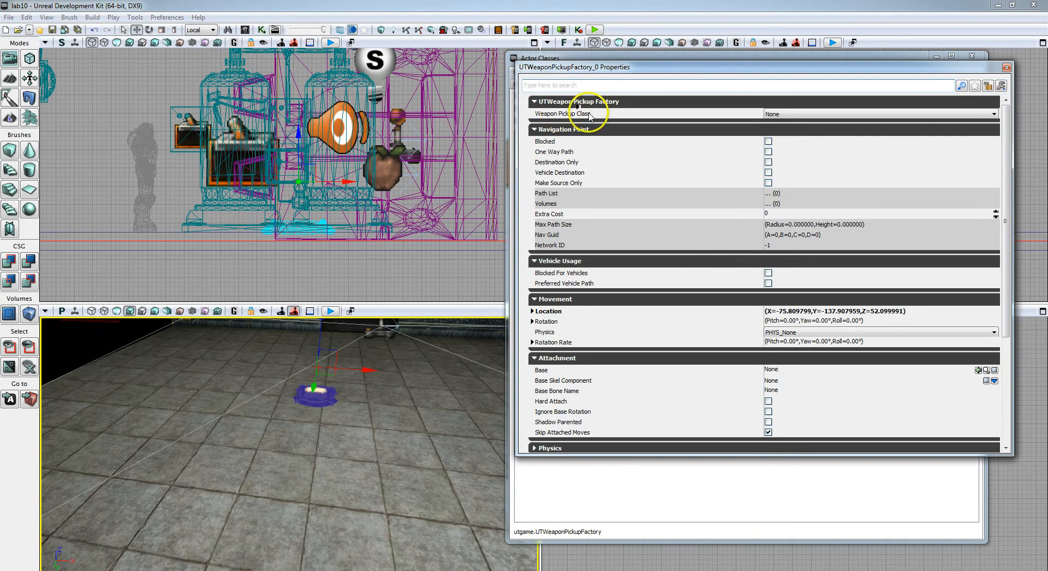
pyautogui.click(840, 116)
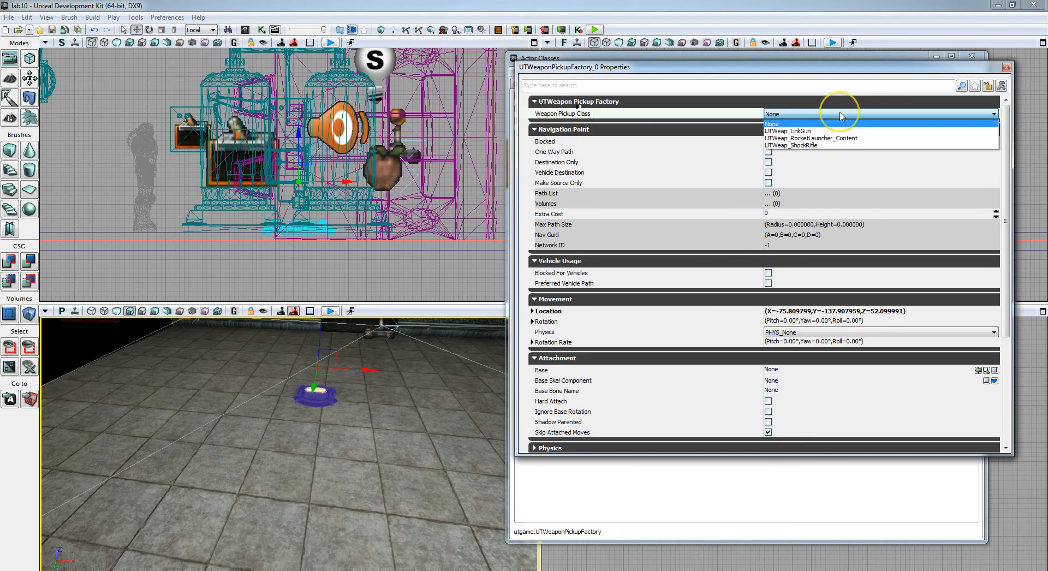
pyautogui.click(824, 138)
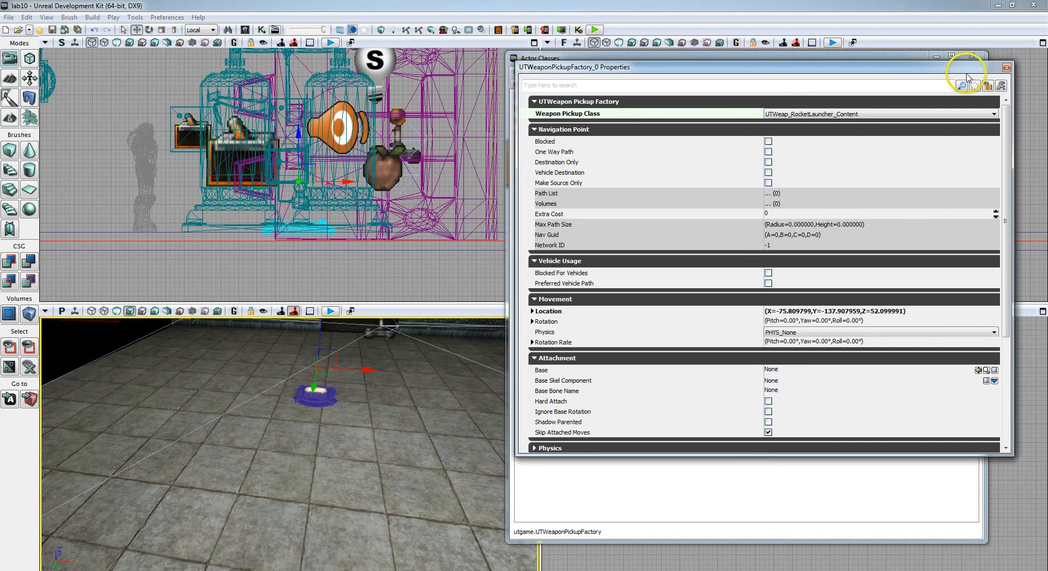
pyautogui.click(1006, 67)
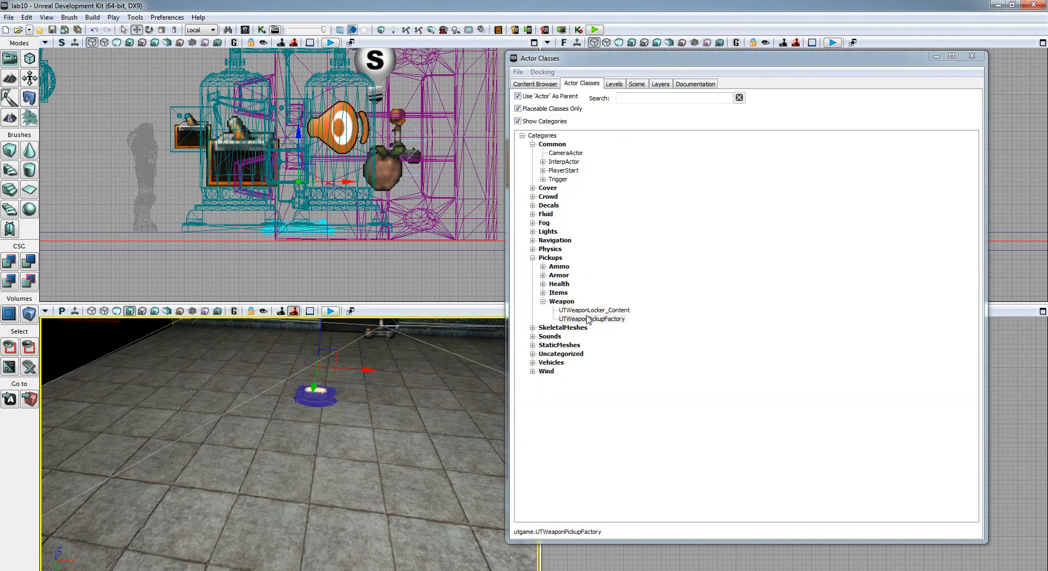
# - Place a UTPickupFactory_HealthVial on the floor beside the weapon pickup and open its properties
pyautogui.click(543, 284)
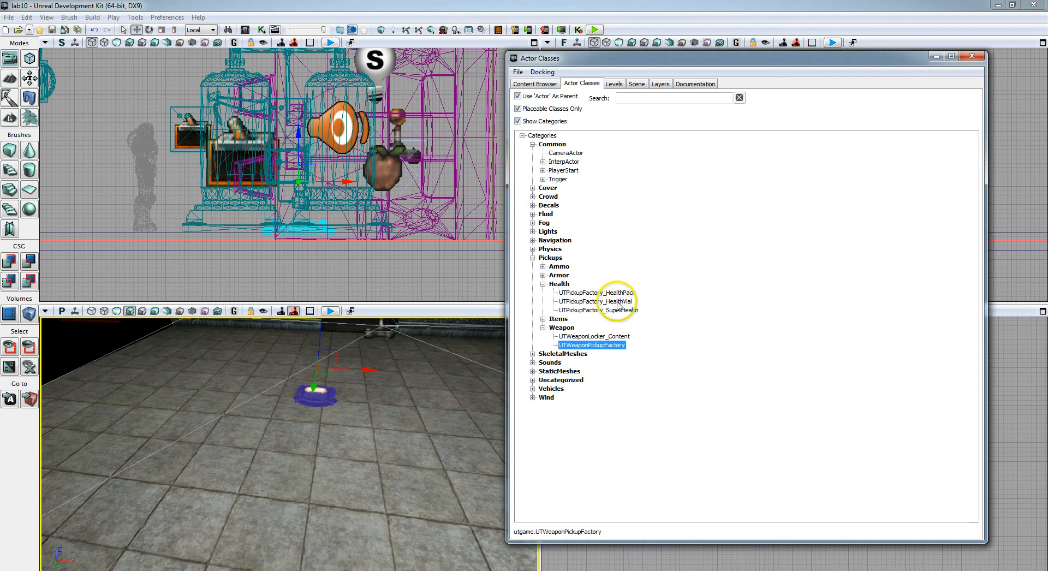
pyautogui.click(622, 302)
pyautogui.moveTo(621, 302); pyautogui.dragTo(385, 389)
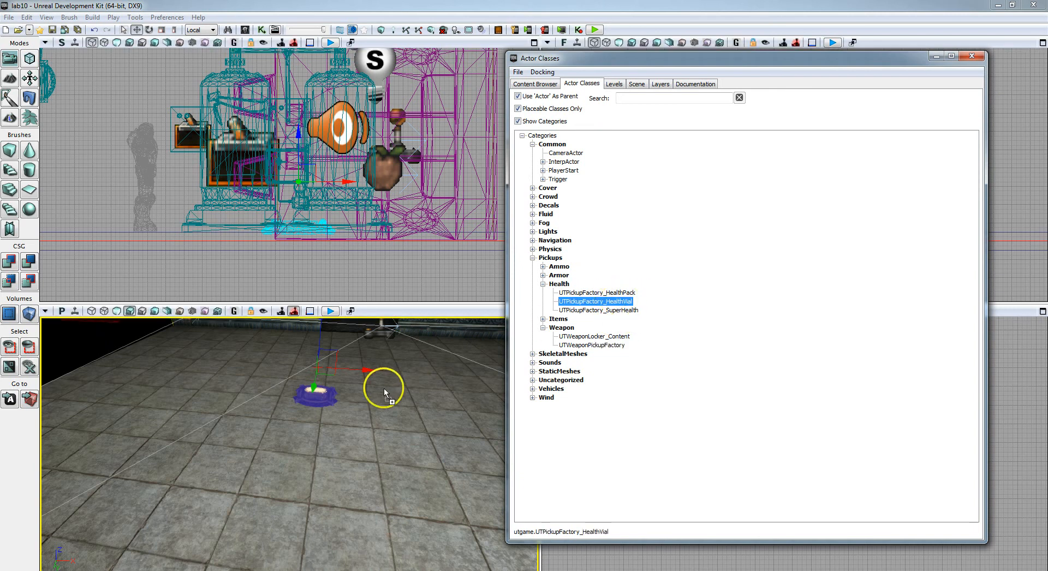
pyautogui.moveTo(441, 413); pyautogui.dragTo(446, 409)
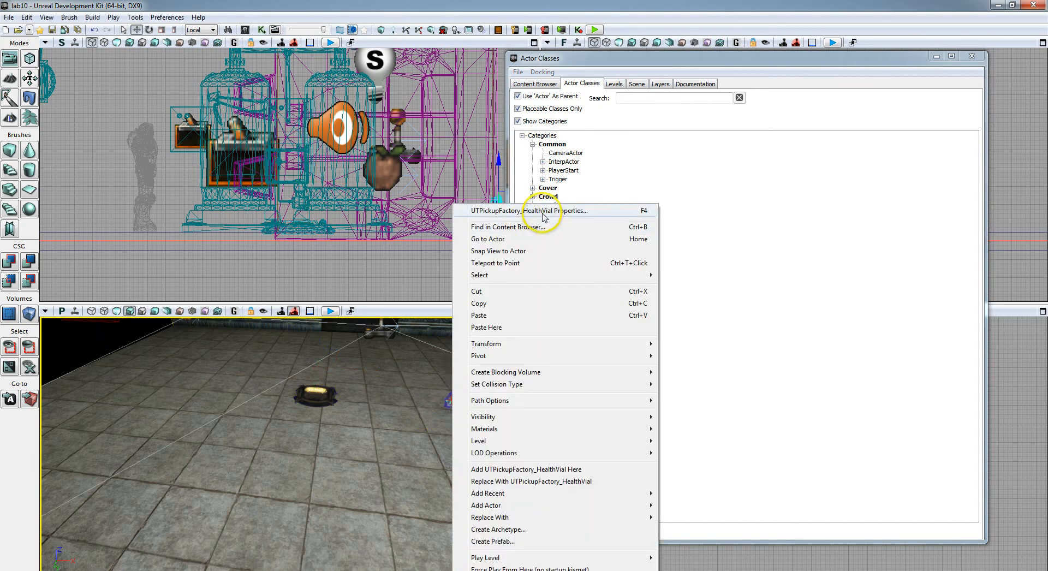
pyautogui.click(544, 210)
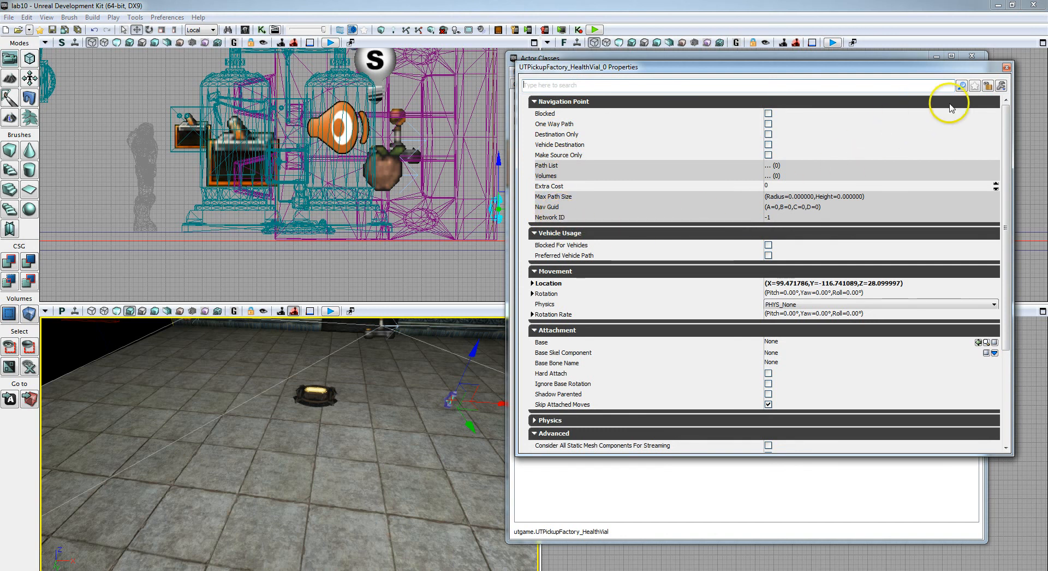
# - Close the health vial's properties and the class browser, preview the level briefly, and rebuild the AI paths for the new pickups
pyautogui.click(1006, 68)
pyautogui.click(972, 57)
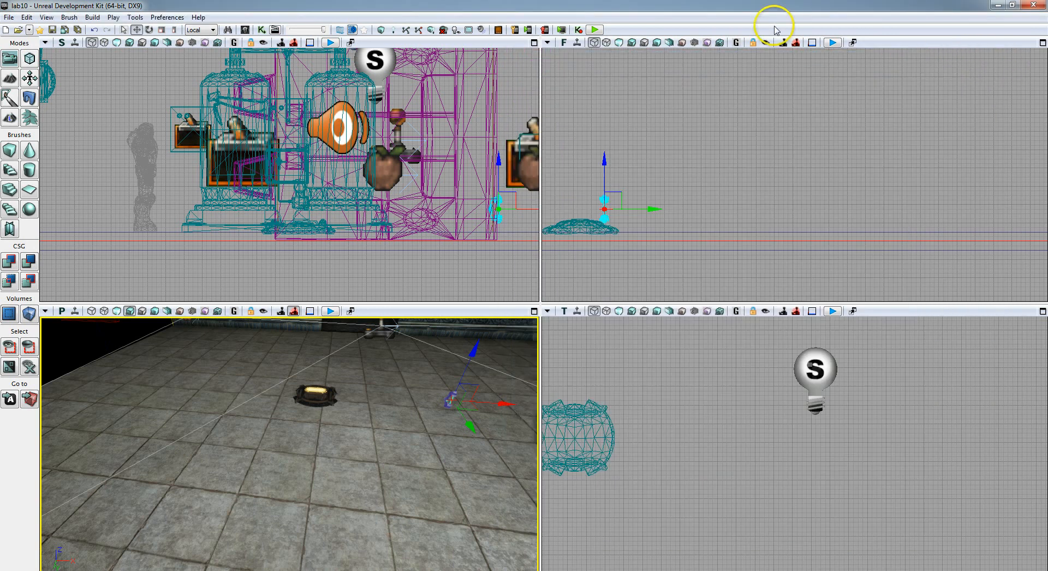
pyautogui.click(595, 29)
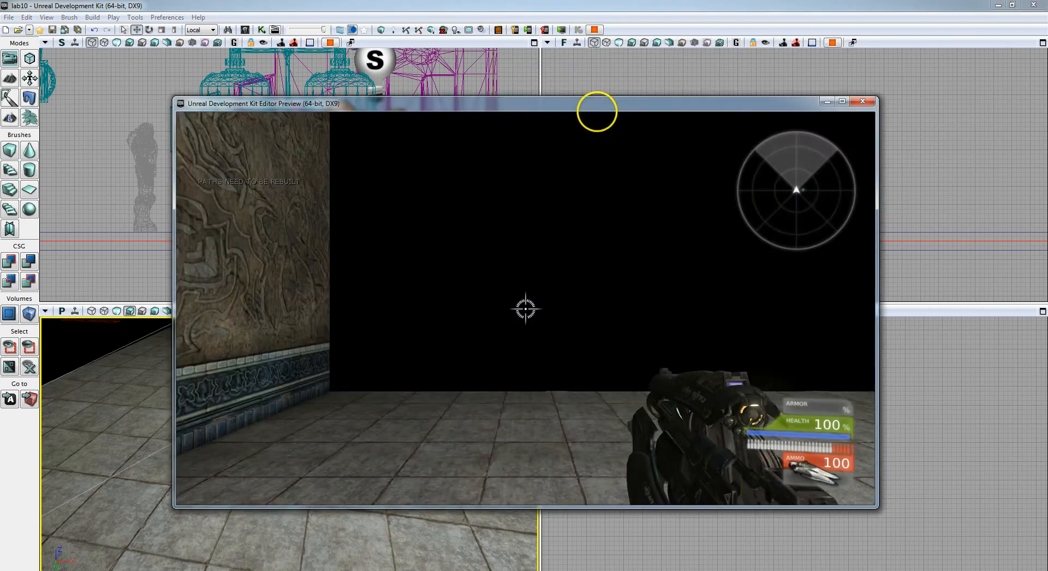
pyautogui.press('Escape')
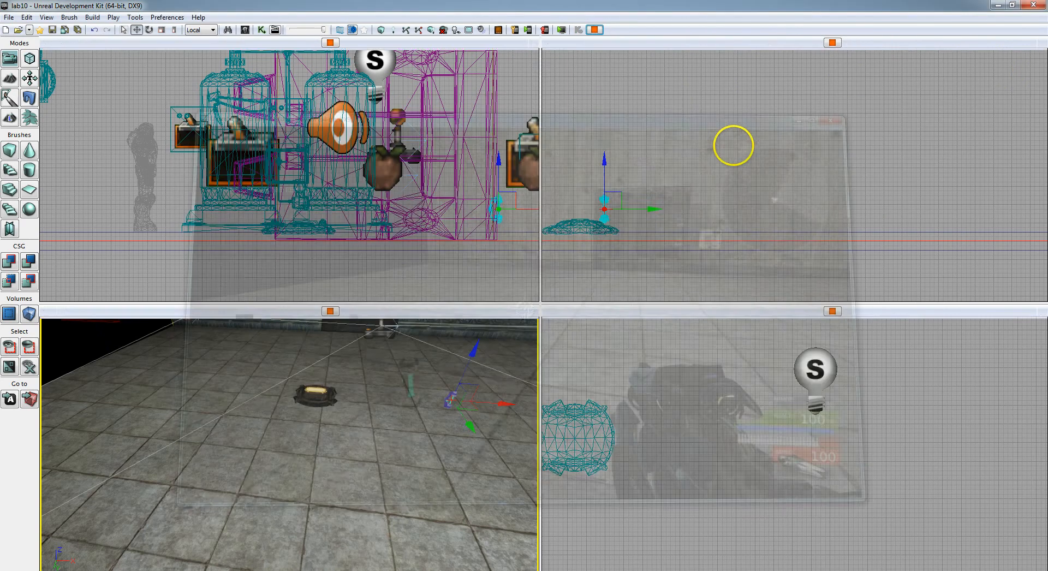
pyautogui.click(424, 27)
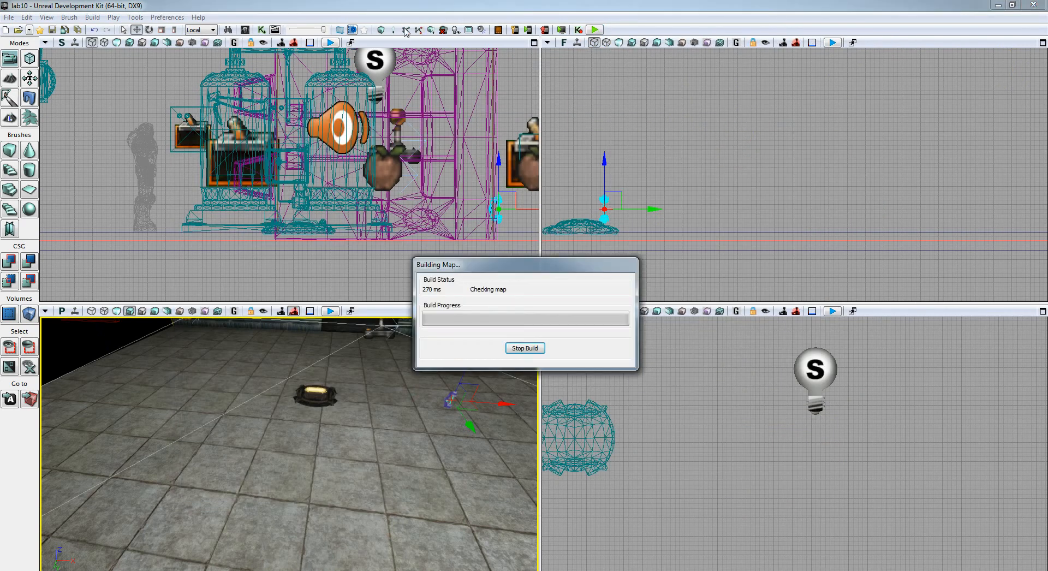
pyautogui.click(938, 215)
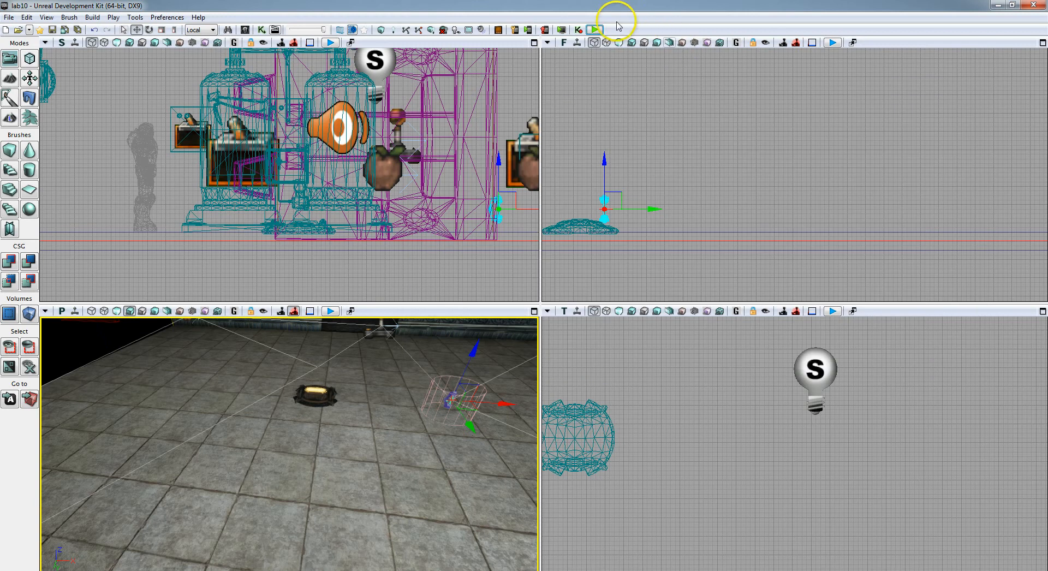
# - Playtest the level by collecting the rocket launcher and health vial, opening the door and firing rockets at the bots, and end the preview
pyautogui.click(596, 29)
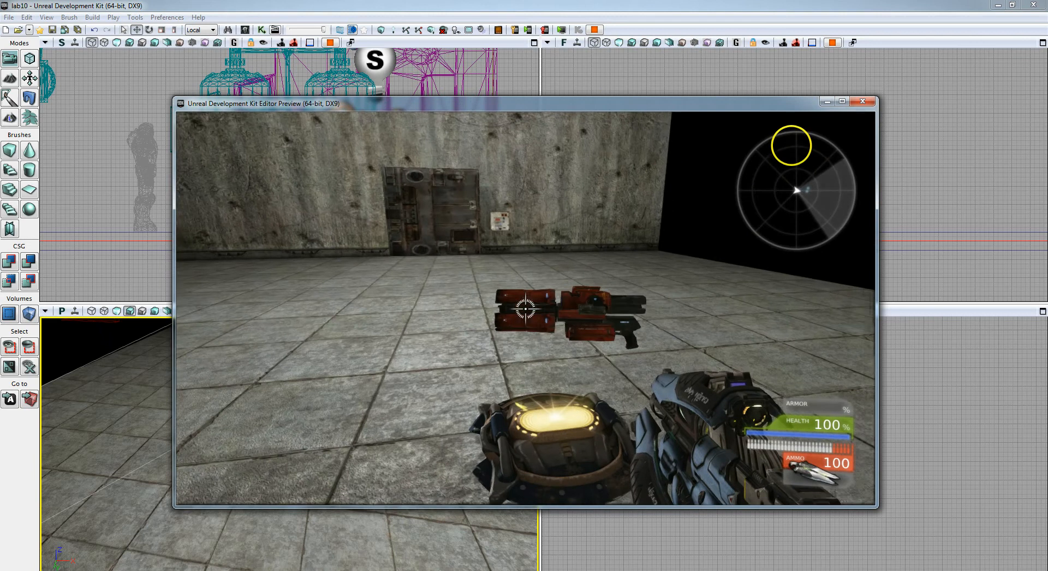
pyautogui.press('w')
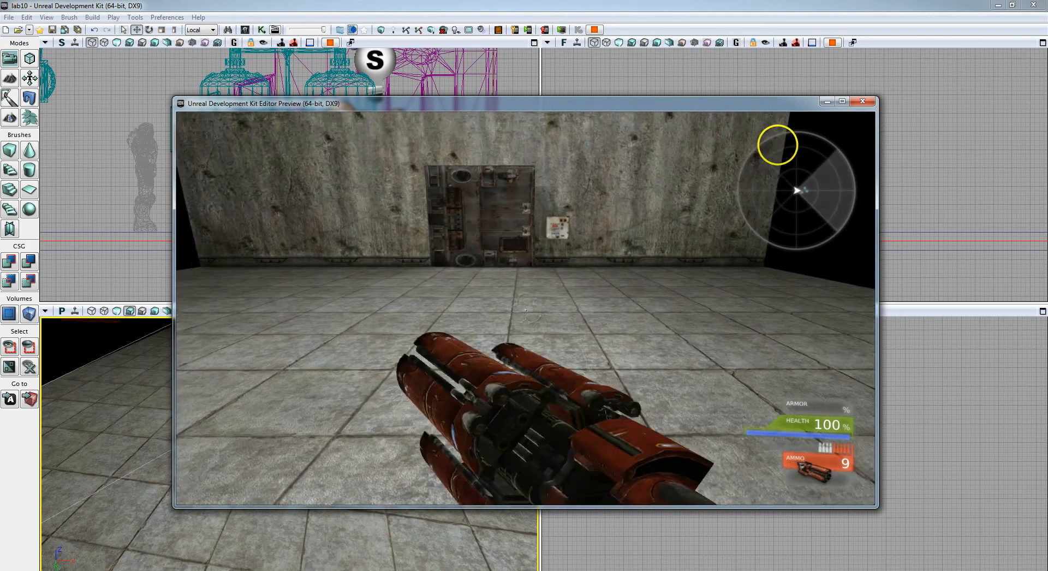
pyautogui.press('w')
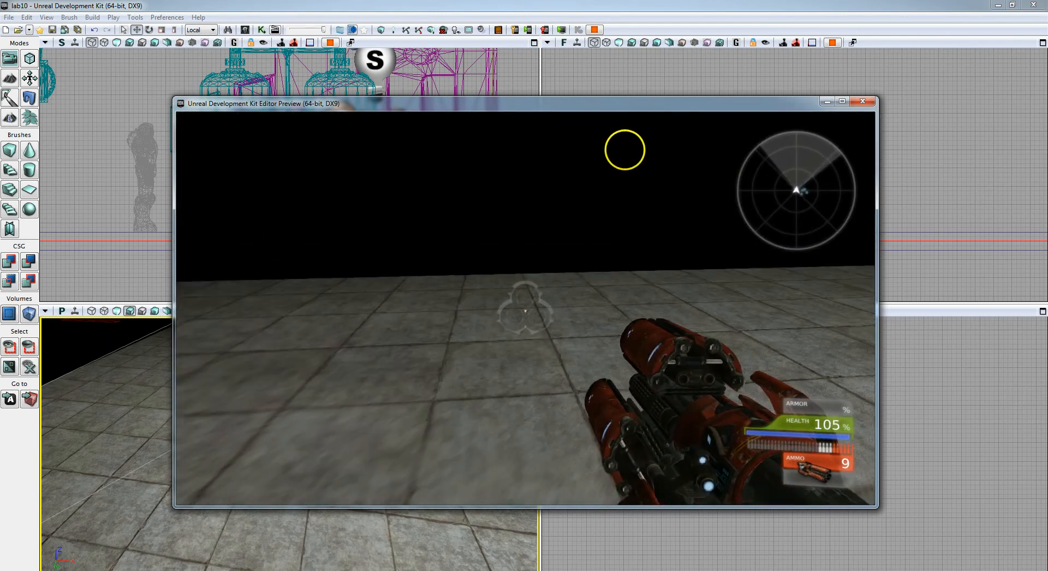
pyautogui.press('w')
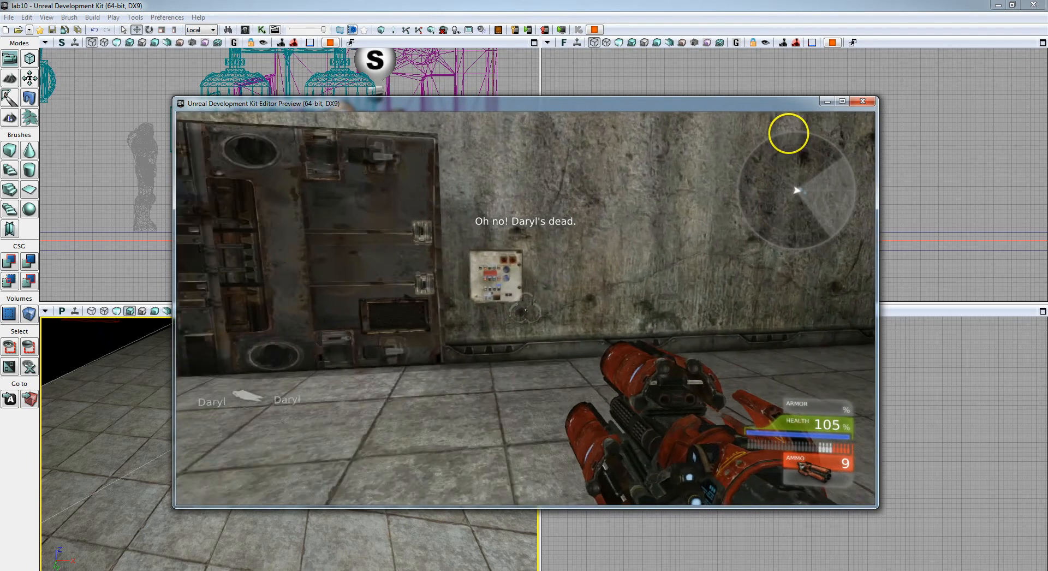
pyautogui.press('w')
pyautogui.press('e')
pyautogui.press('s')
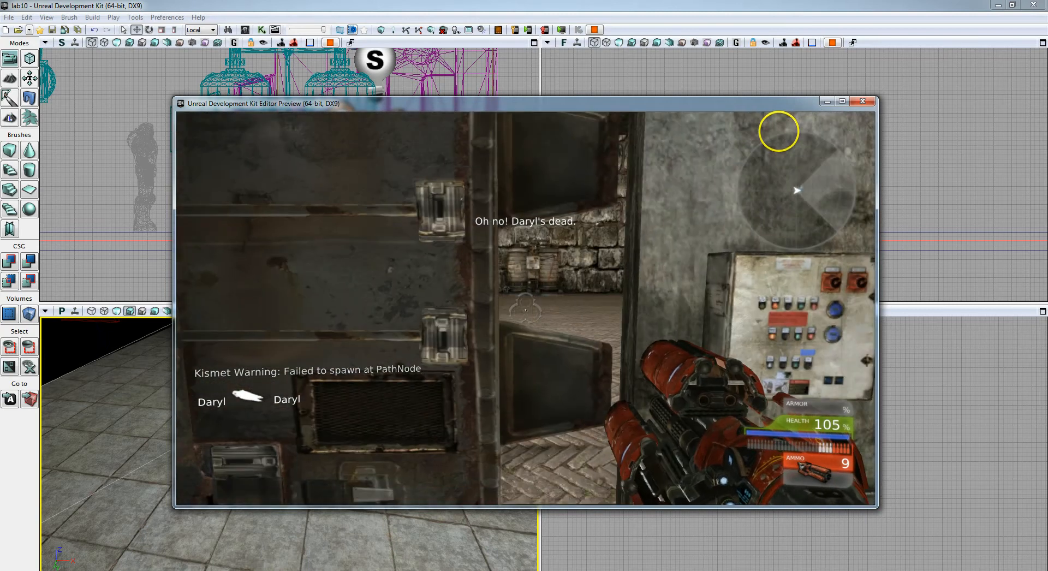
pyautogui.click(765, 125)
pyautogui.press('w')
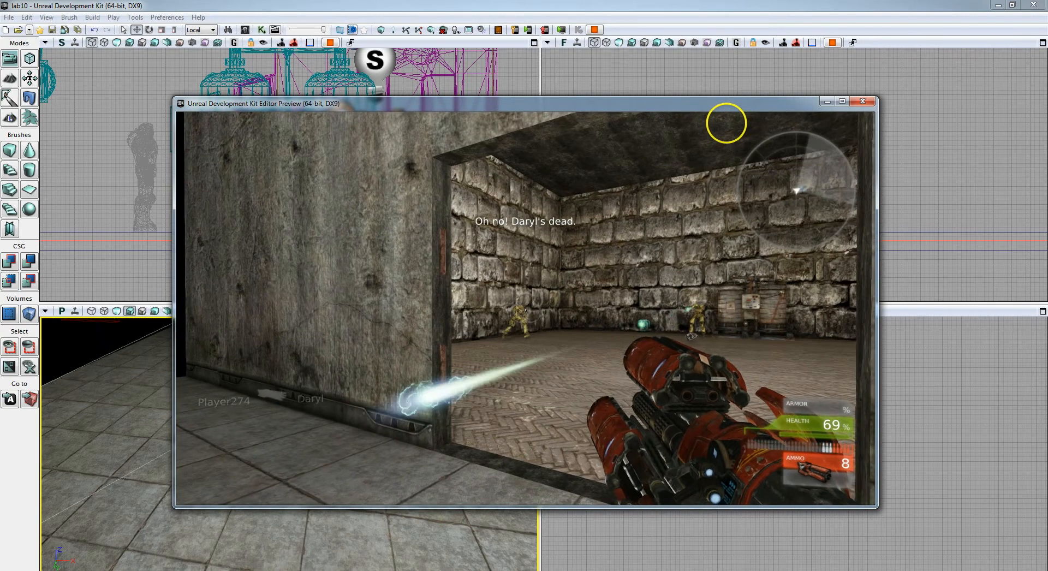
pyautogui.click(727, 124)
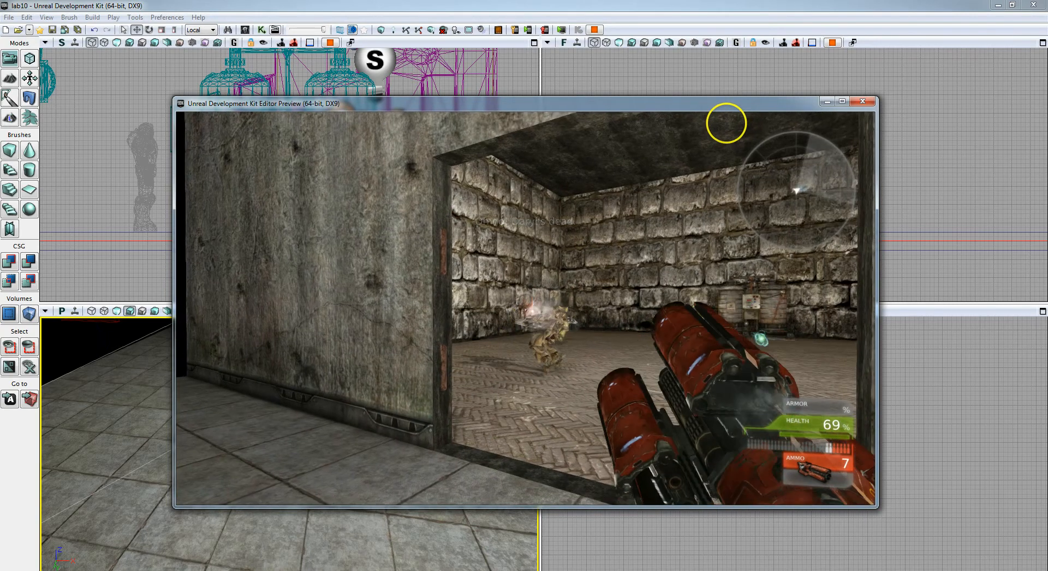
pyautogui.press('Escape')
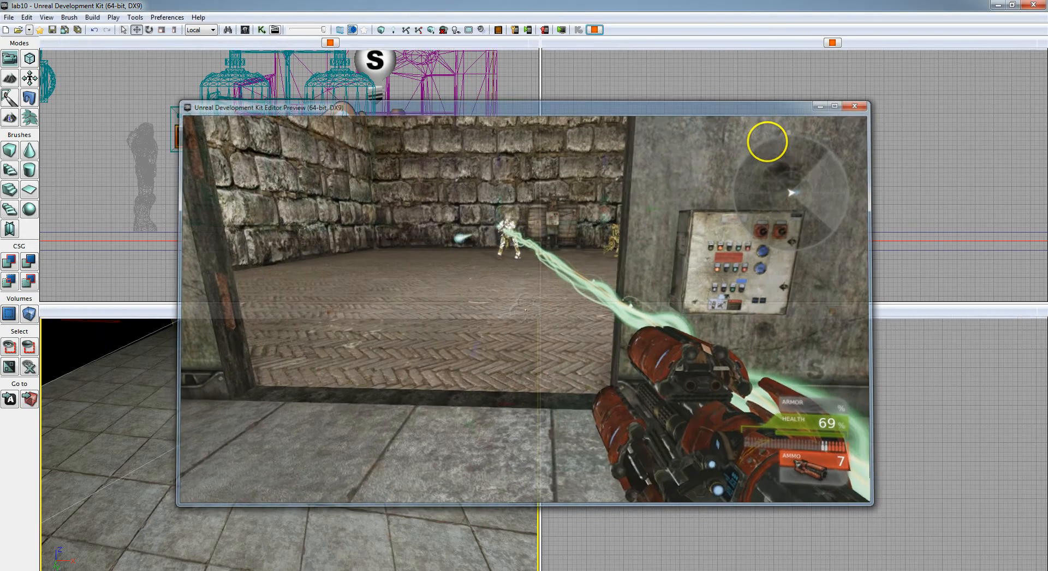
# - Place another UTWeaponPickupFactory on the brick floor of the bots' room in front of the barrels
pyautogui.moveTo(410, 473); pyautogui.dragTo(496, 403, button='right')
pyautogui.press('w')
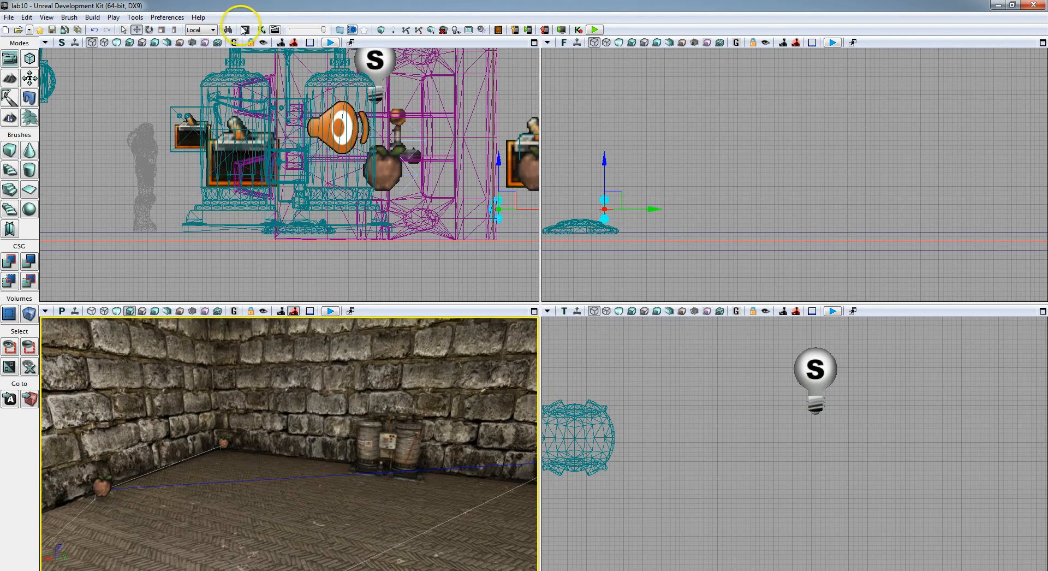
pyautogui.click(260, 30)
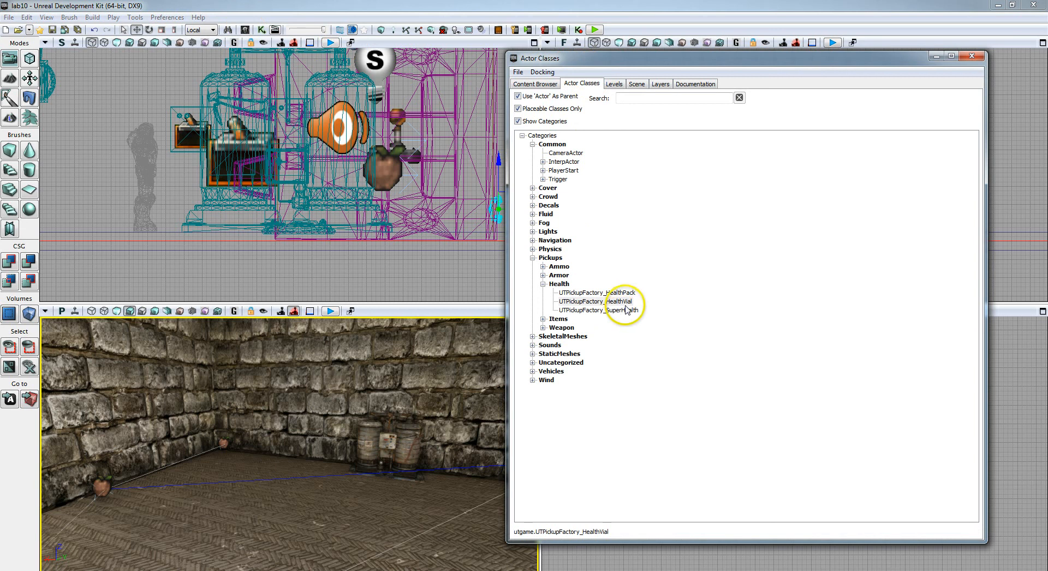
pyautogui.click(543, 327)
pyautogui.click(605, 345)
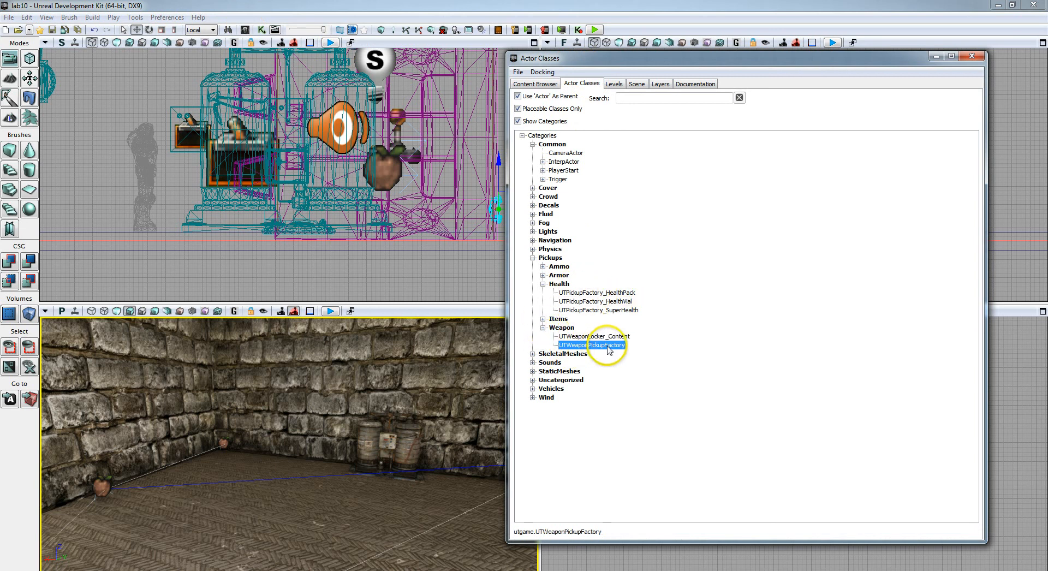
pyautogui.moveTo(337, 517); pyautogui.dragTo(337, 516)
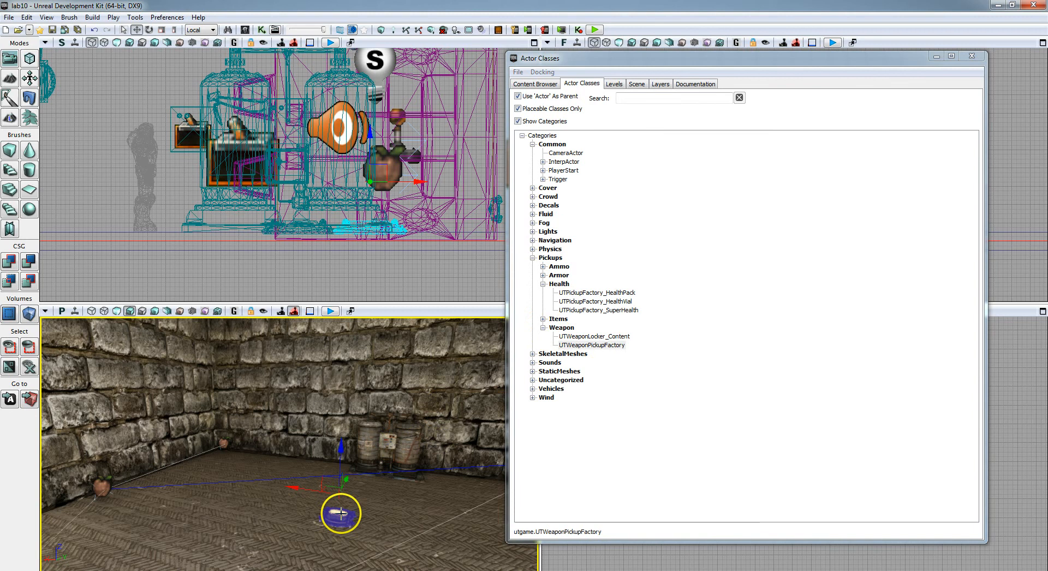
# - Set the Weapon Pickup Class of the weapon pickup factory in the bots' room to UTWeap_ShockRifle and close the open windows
pyautogui.rightClick(338, 514)
pyautogui.click(437, 122)
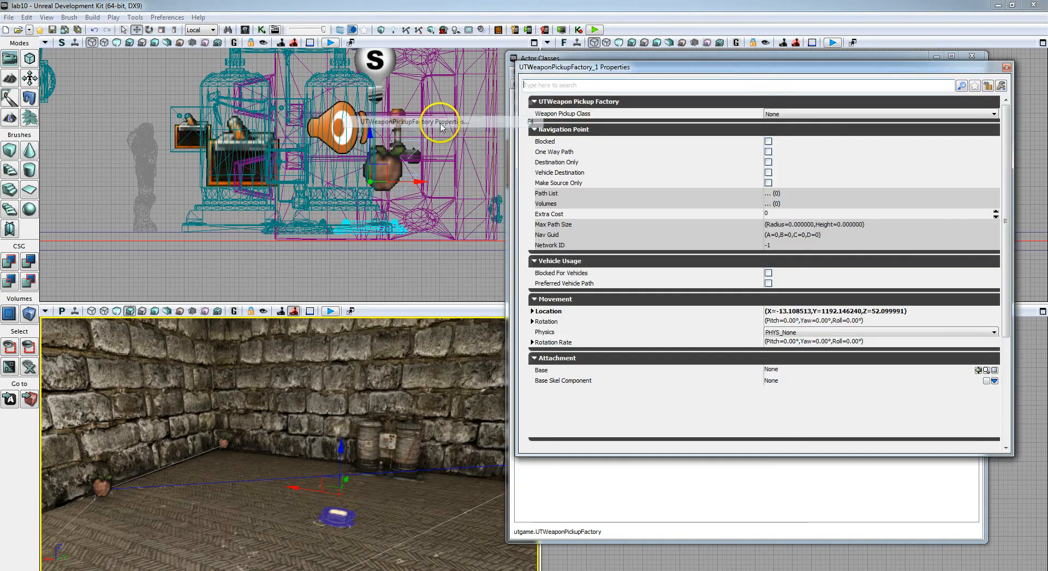
pyautogui.click(811, 115)
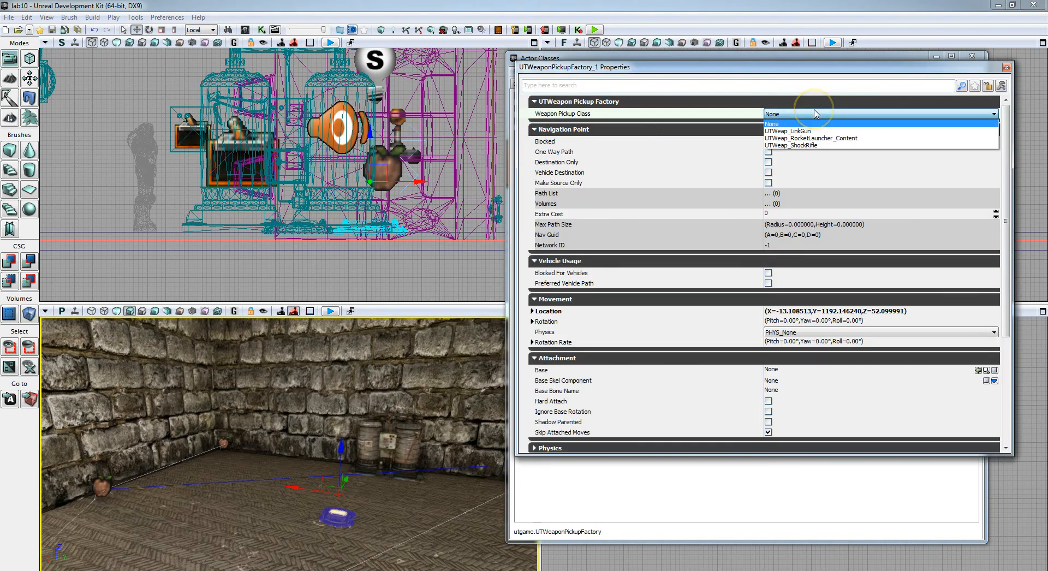
pyautogui.click(807, 146)
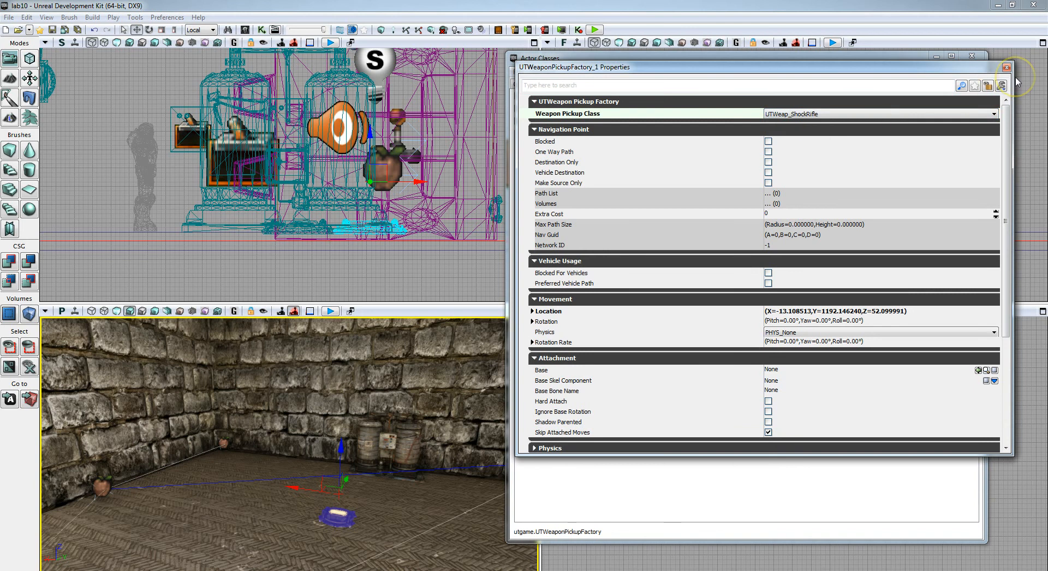
pyautogui.click(1006, 67)
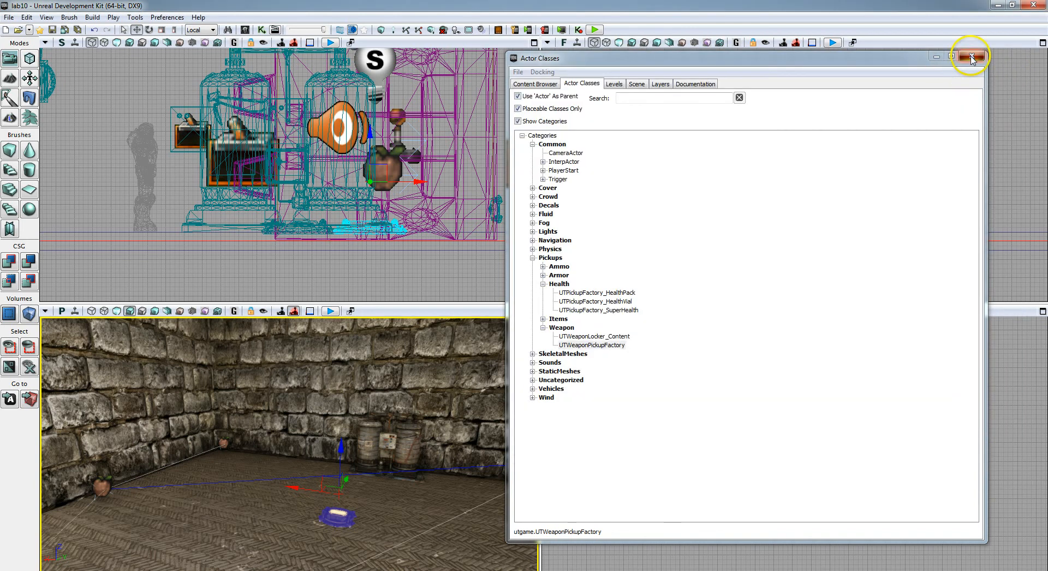
pyautogui.click(971, 56)
# - Start a brief preview and rebuild the AI paths to include the shock rifle pickup
pyautogui.click(594, 30)
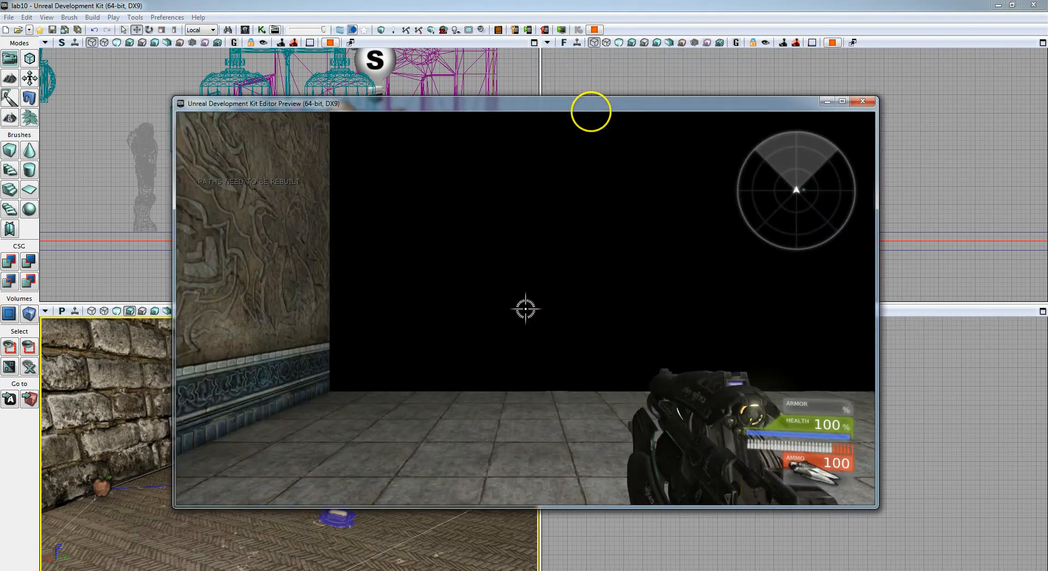
pyautogui.press('Escape')
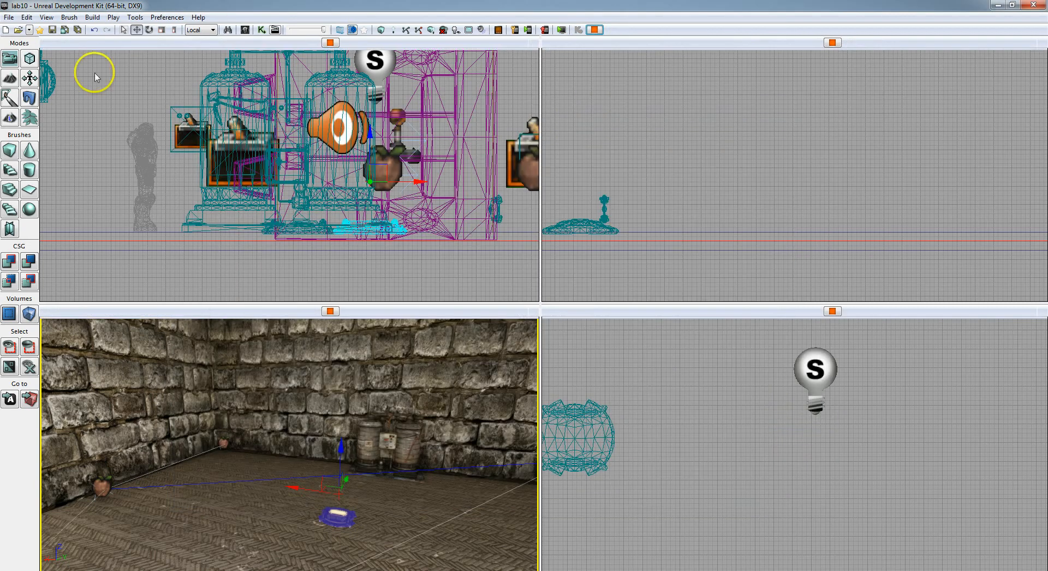
pyautogui.click(381, 29)
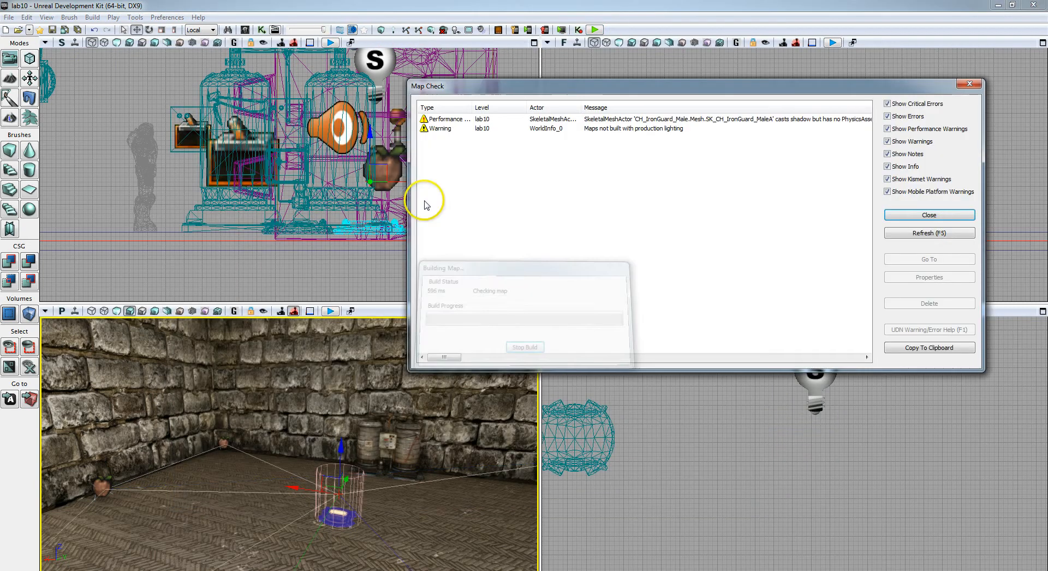
pyautogui.click(945, 215)
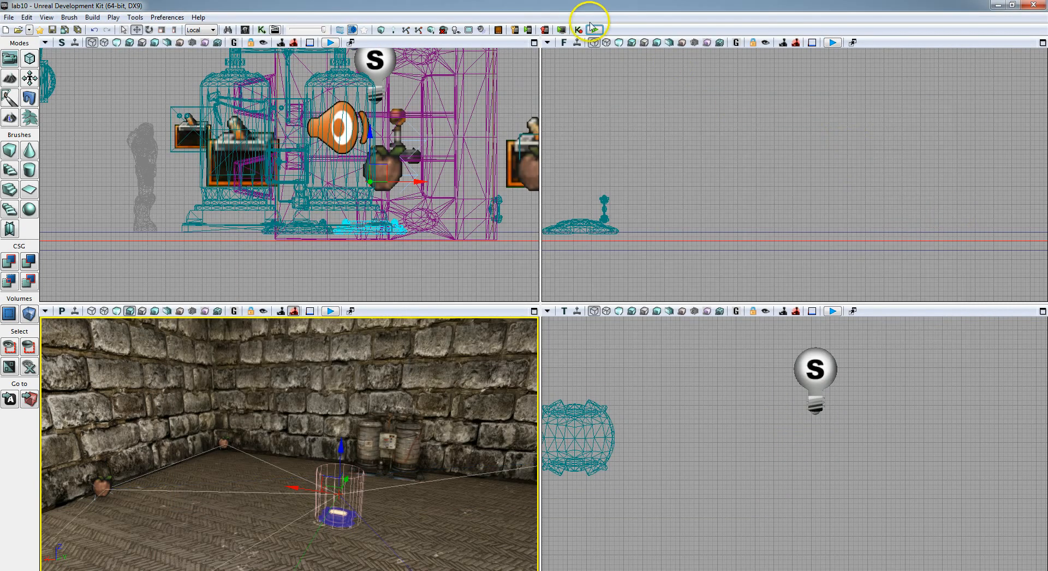
# - Playtest the bots' room by collecting the shock rifle and shooting at the bots, and end the preview
pyautogui.click(594, 30)
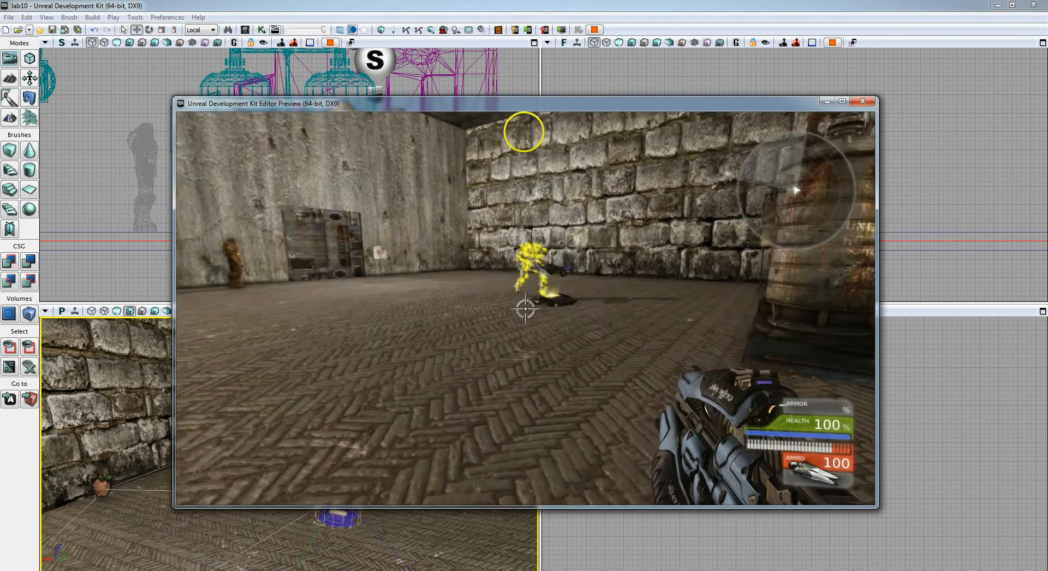
pyautogui.press('w')
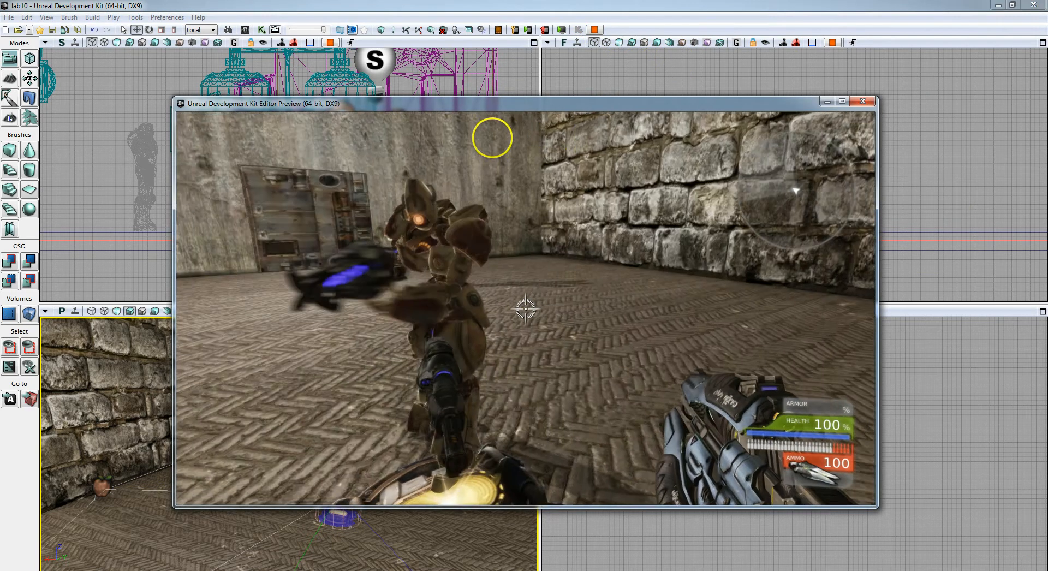
pyautogui.press('w')
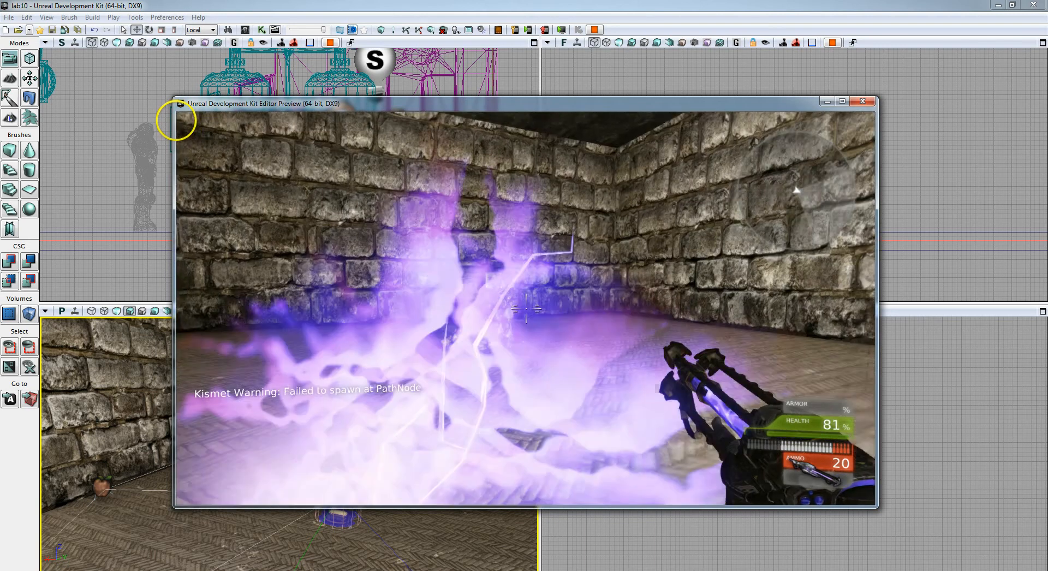
pyautogui.click(177, 117)
pyautogui.click(178, 118)
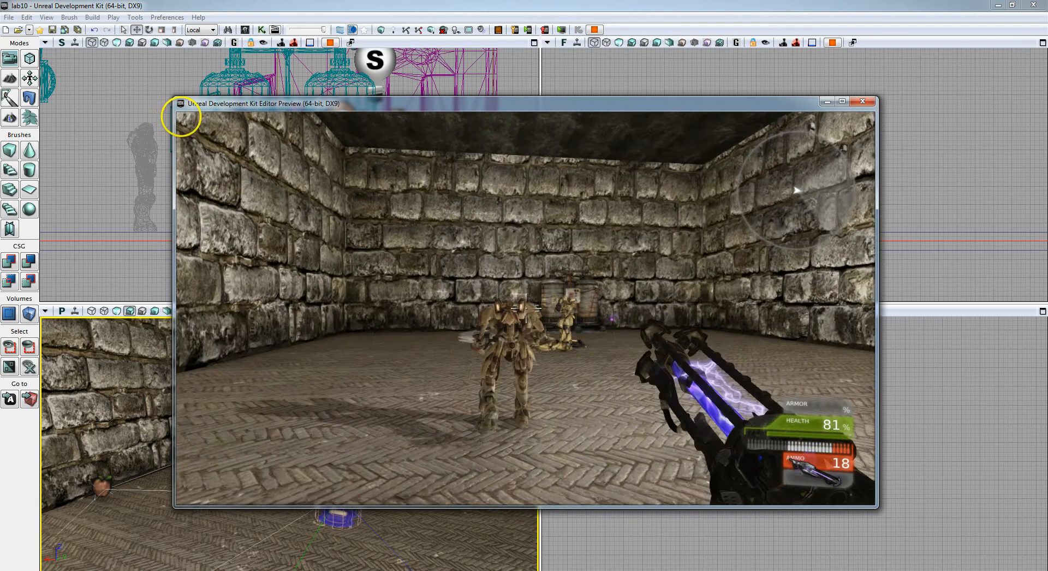
pyautogui.click(180, 118)
pyautogui.click(191, 119)
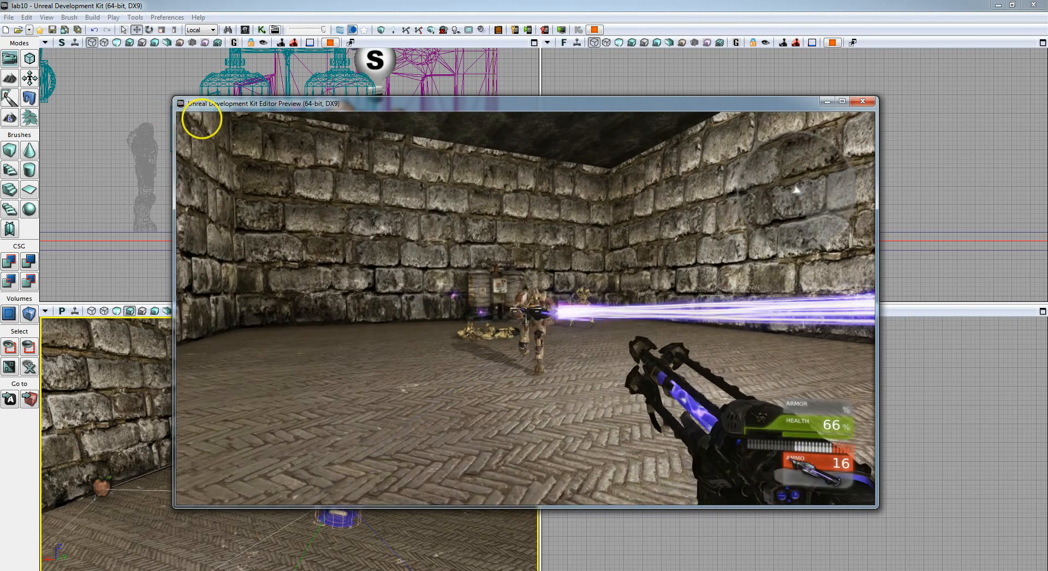
pyautogui.click(201, 119)
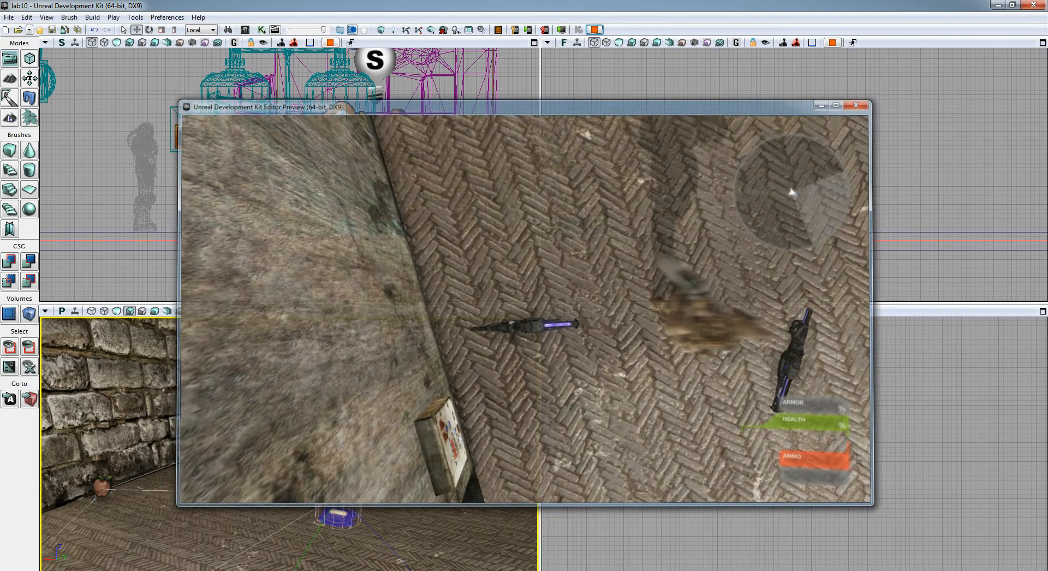
pyautogui.press('Escape')
pyautogui.moveTo(341, 448); pyautogui.dragTo(365, 464, button='right')
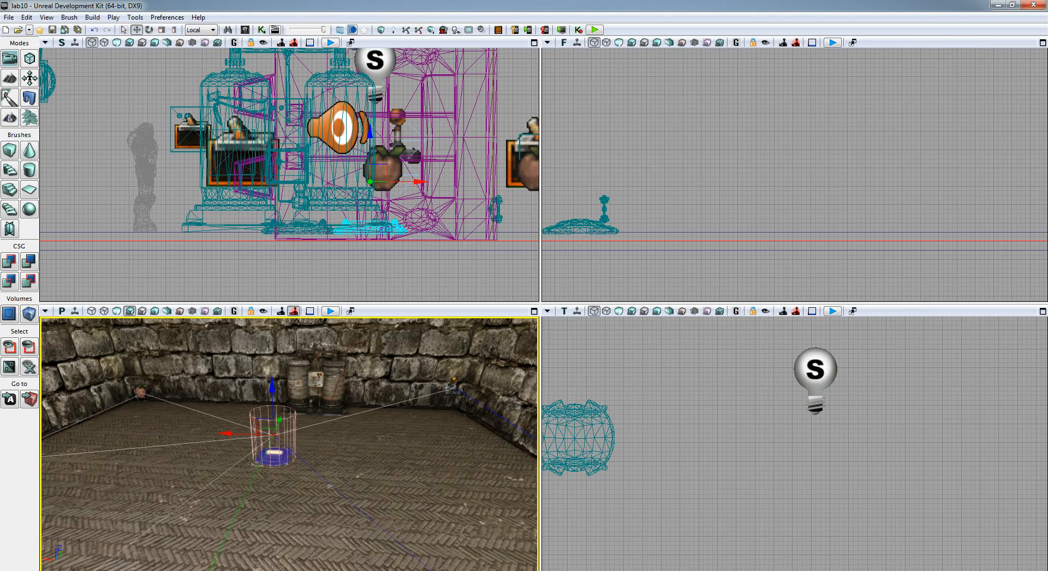
pyautogui.moveTo(365, 470); pyautogui.dragTo(364, 539, button='right')
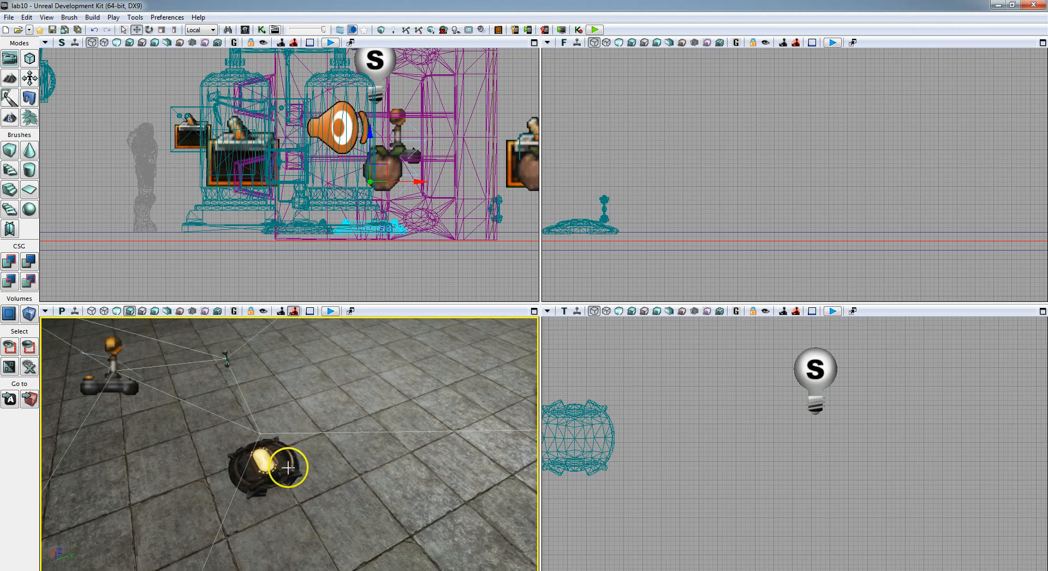
pyautogui.moveTo(337, 459); pyautogui.dragTo(310, 403, button='right')
pyautogui.moveTo(350, 494); pyautogui.dragTo(382, 436, button='right')
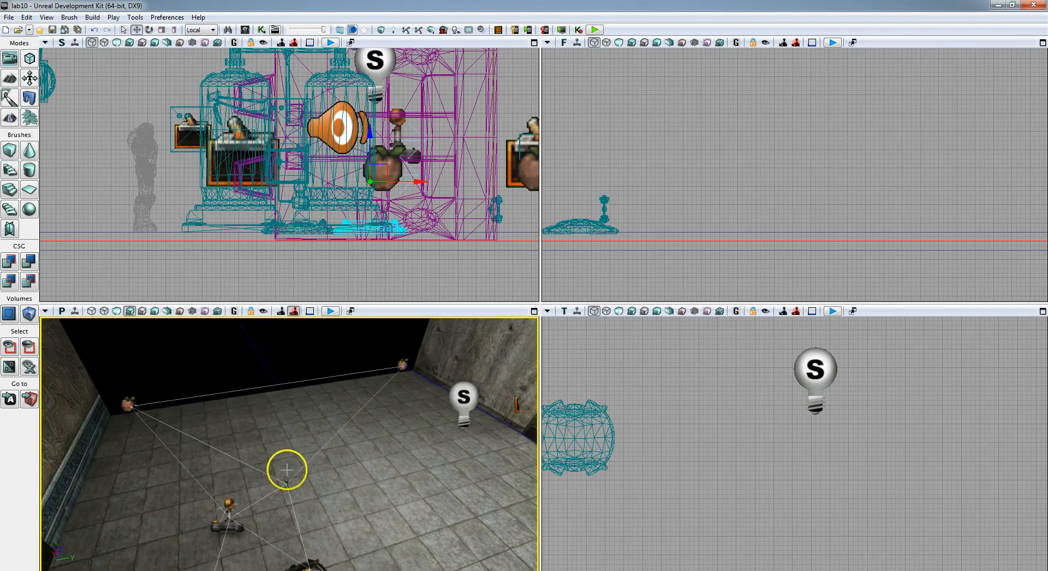
pyautogui.moveTo(341, 518)
pyautogui.mouseDown(button='right')
pyautogui.moveTo(346, 552)
pyautogui.moveTo(342, 515)
pyautogui.mouseUp(button='right')
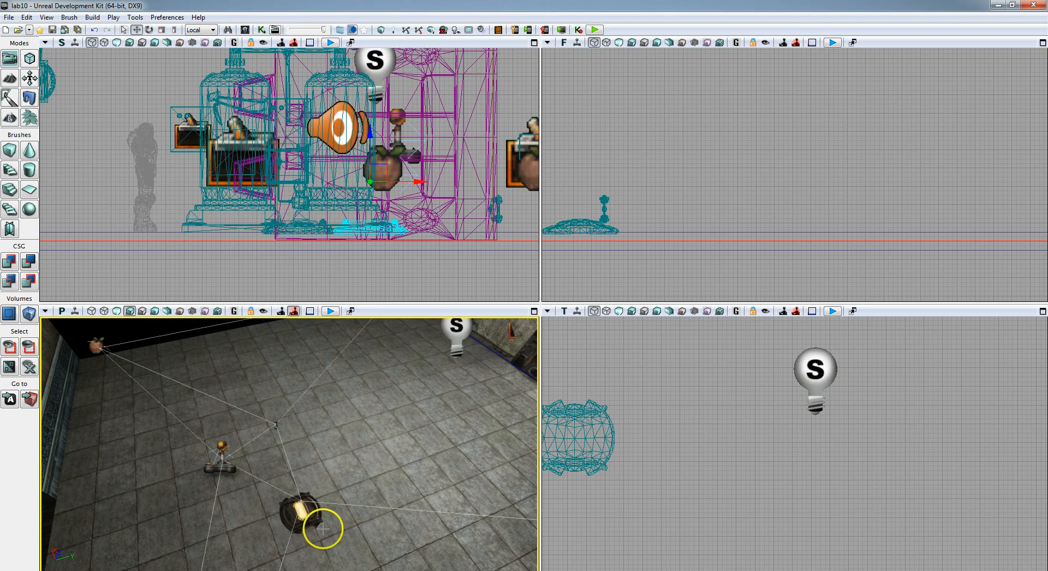
# - Add a PathNode on the tiled floor in front of the metal door beside the control panel
pyautogui.moveTo(428, 412); pyautogui.dragTo(507, 349, button='right')
pyautogui.press('w')
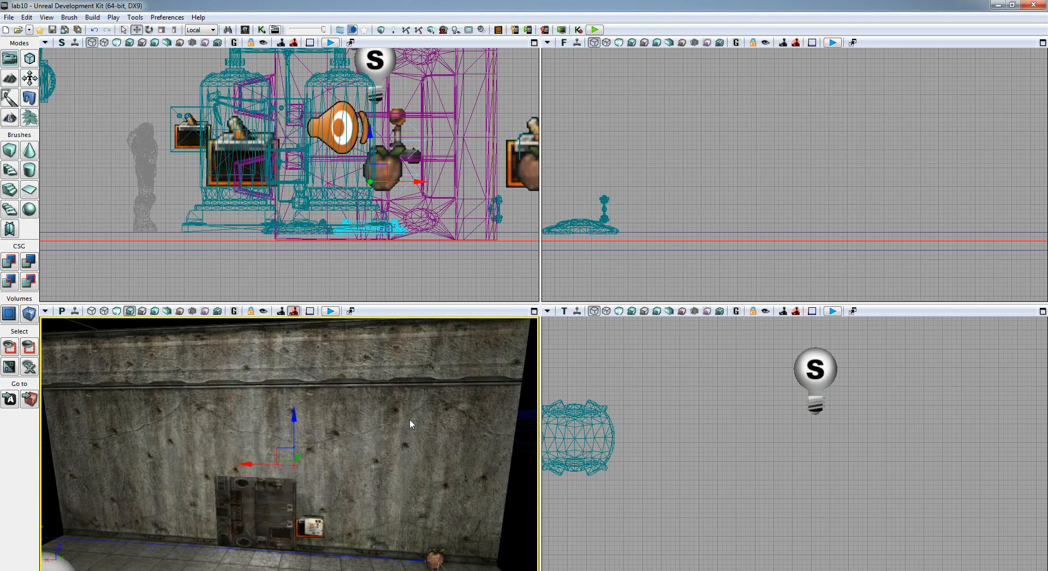
pyautogui.moveTo(322, 464)
pyautogui.mouseDown(button='right')
pyautogui.moveTo(229, 482)
pyautogui.moveTo(327, 472)
pyautogui.moveTo(327, 481)
pyautogui.mouseUp(button='right')
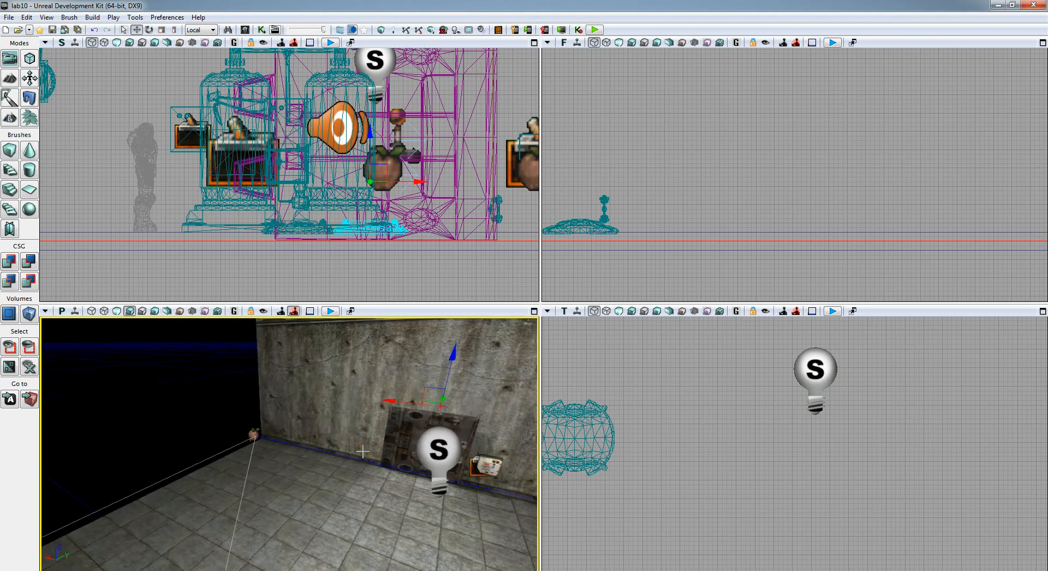
pyautogui.moveTo(362, 451); pyautogui.dragTo(403, 465, button='right')
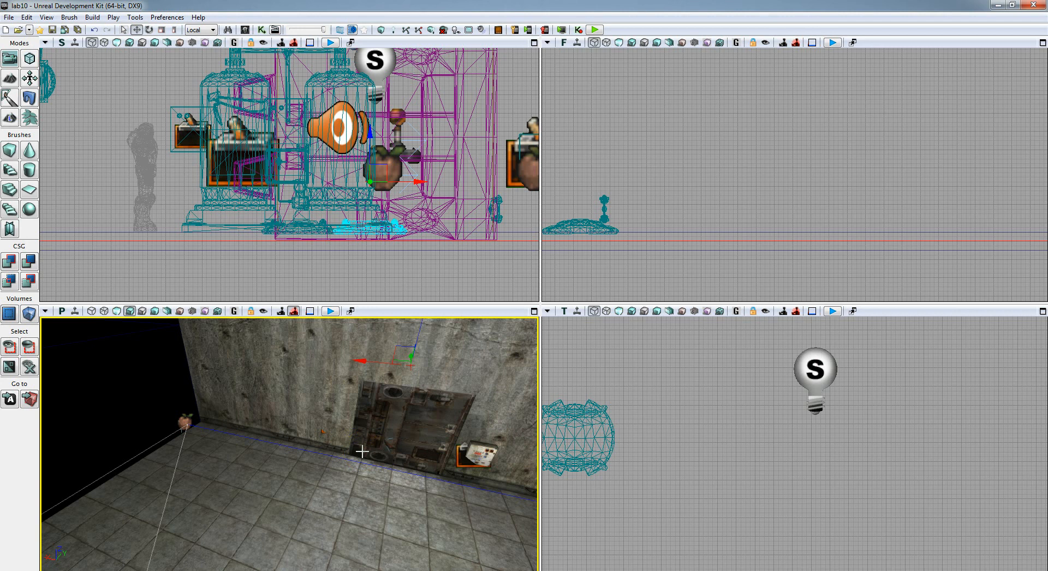
pyautogui.moveTo(268, 500)
pyautogui.mouseDown(button='right')
pyautogui.moveTo(322, 522)
pyautogui.moveTo(538, 496)
pyautogui.moveTo(535, 440)
pyautogui.moveTo(491, 480)
pyautogui.moveTo(368, 498)
pyautogui.moveTo(274, 480)
pyautogui.moveTo(267, 489)
pyautogui.moveTo(159, 484)
pyautogui.moveTo(38, 459)
pyautogui.moveTo(105, 435)
pyautogui.moveTo(166, 455)
pyautogui.moveTo(155, 469)
pyautogui.moveTo(262, 498)
pyautogui.mouseUp(button='right')
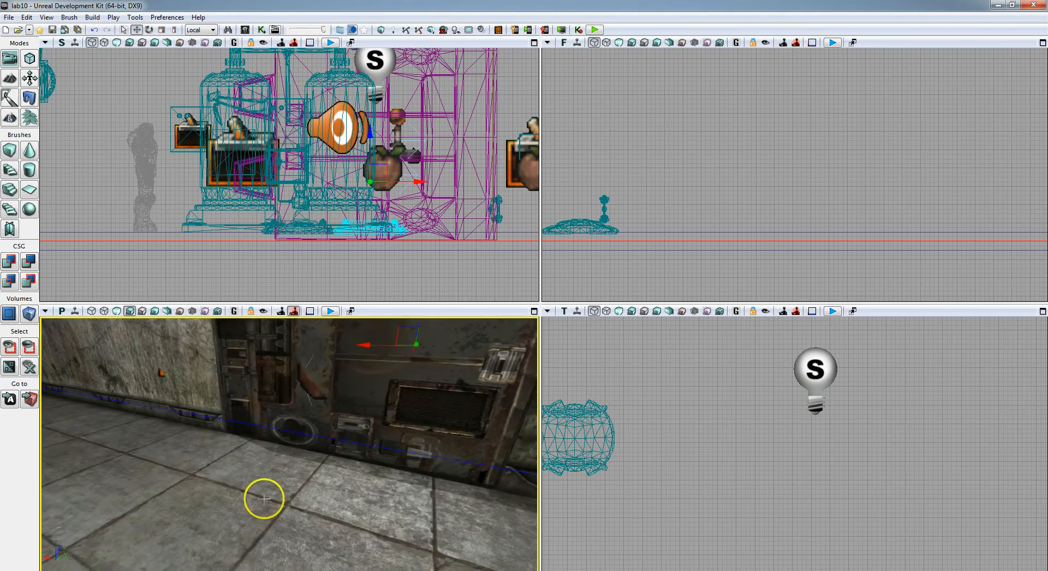
pyautogui.rightClick(354, 498)
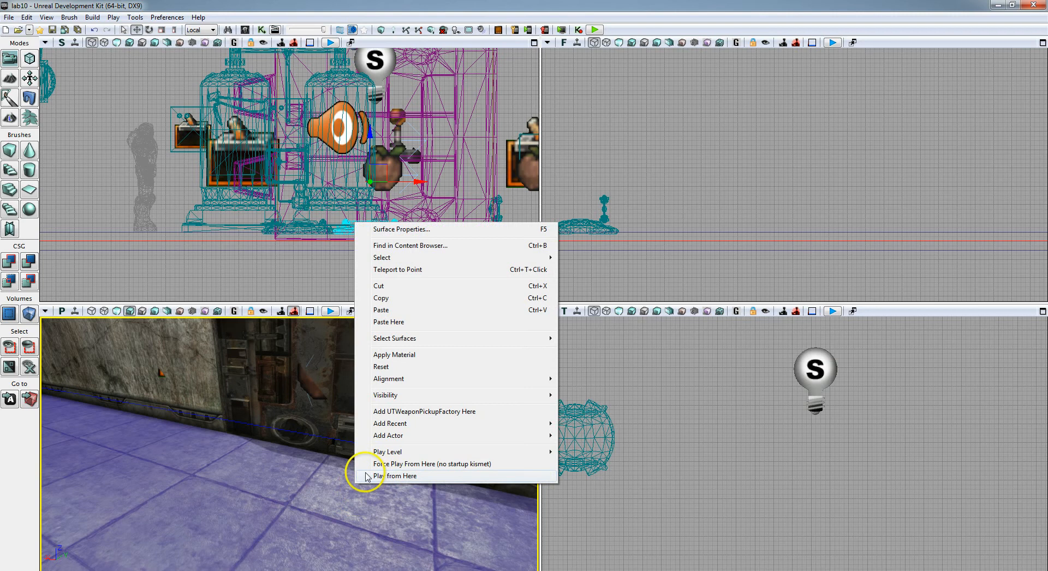
pyautogui.moveTo(405, 436)
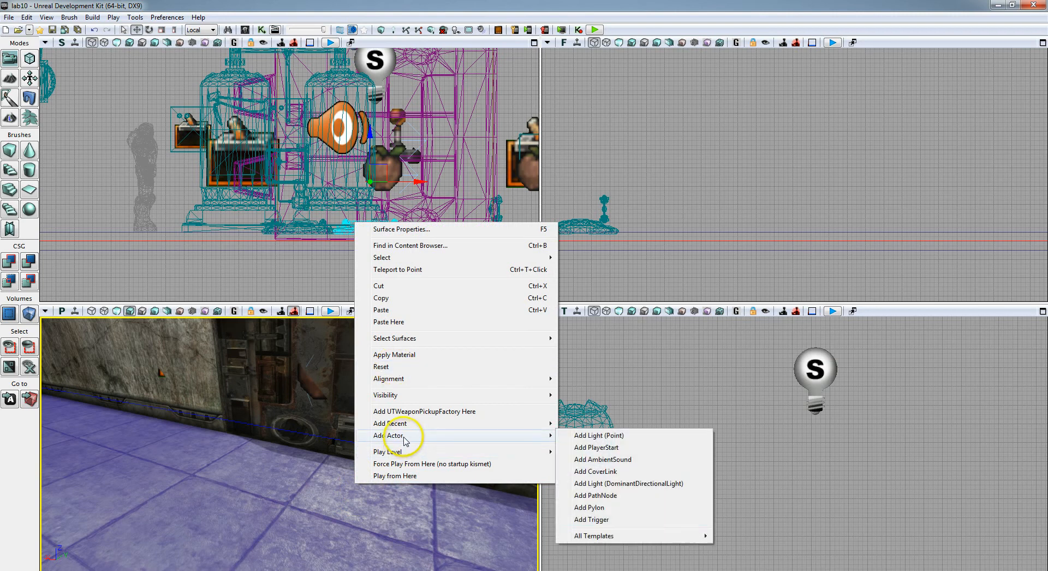
pyautogui.click(621, 508)
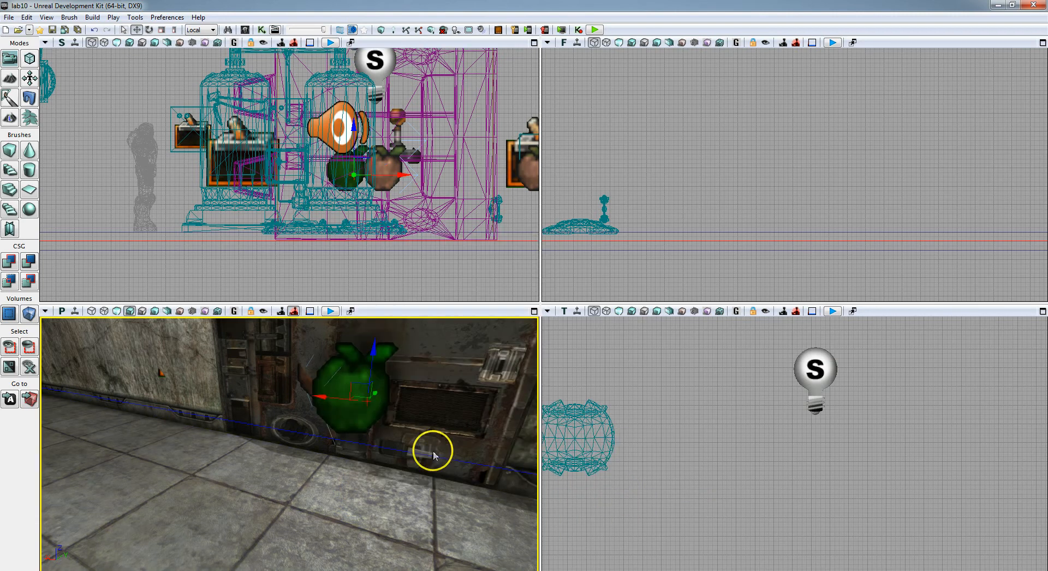
# - Place a UTJumpPad actor on the tiled floor beside the dark opening in the patterned wall and close the browser
pyautogui.moveTo(411, 460); pyautogui.dragTo(213, 413, button='right')
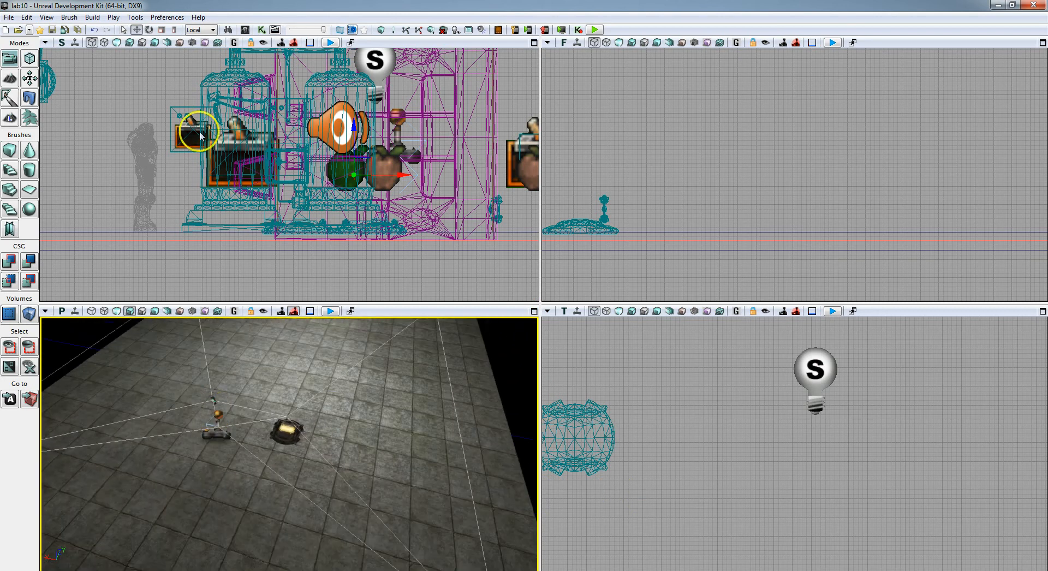
pyautogui.click(246, 30)
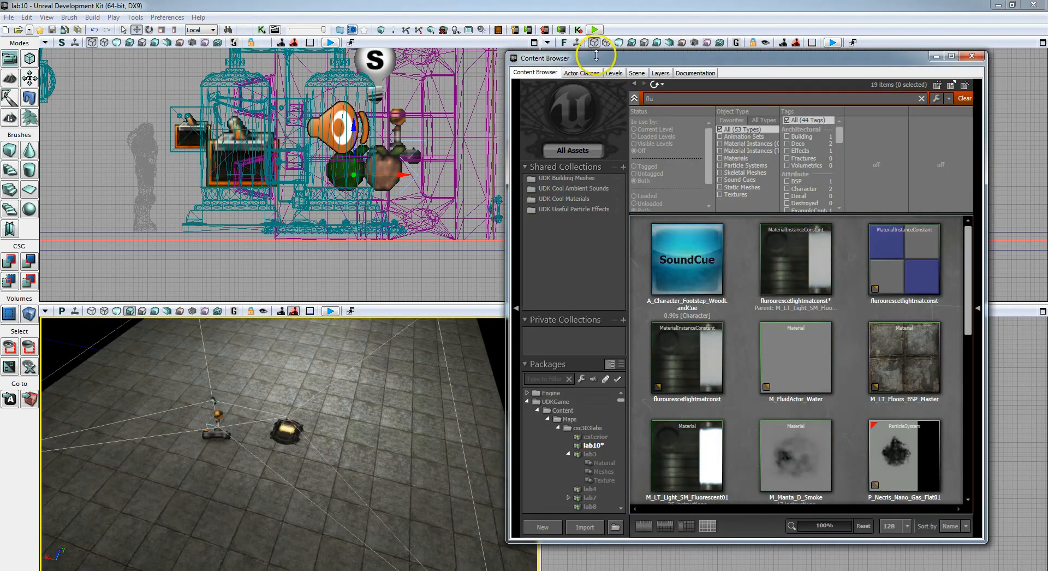
pyautogui.click(597, 75)
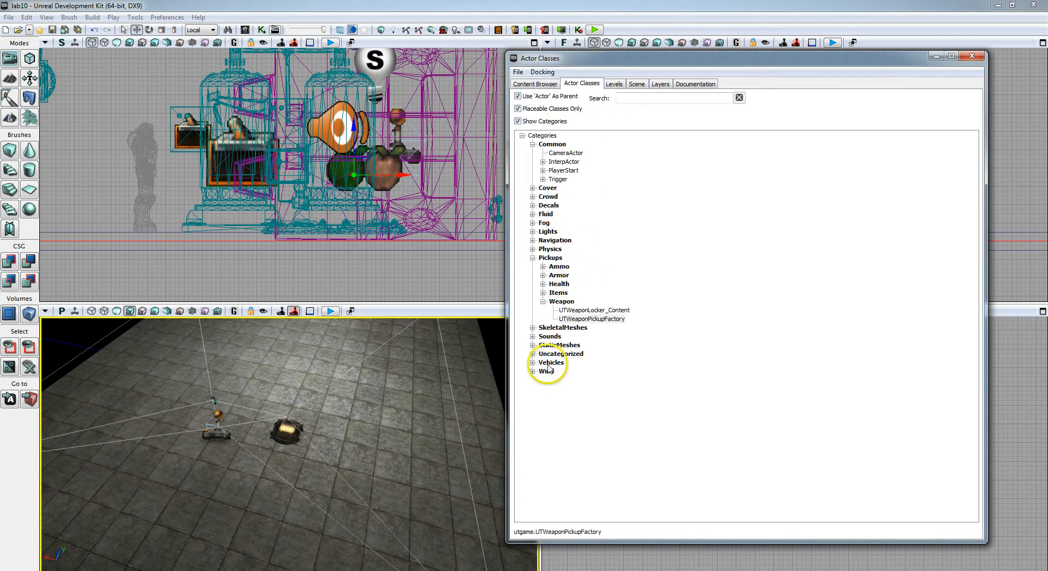
pyautogui.click(533, 257)
pyautogui.click(532, 240)
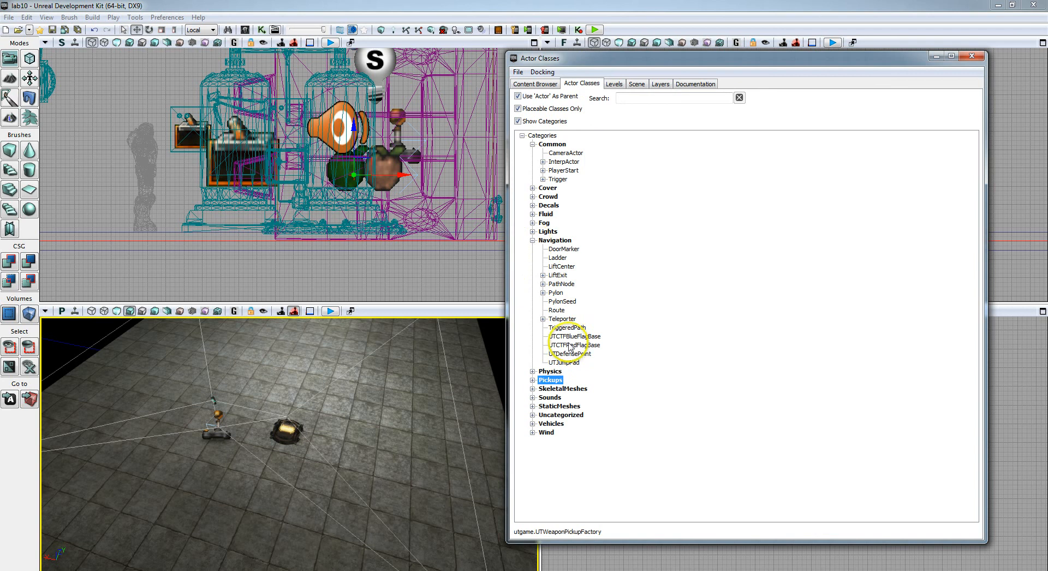
pyautogui.click(574, 363)
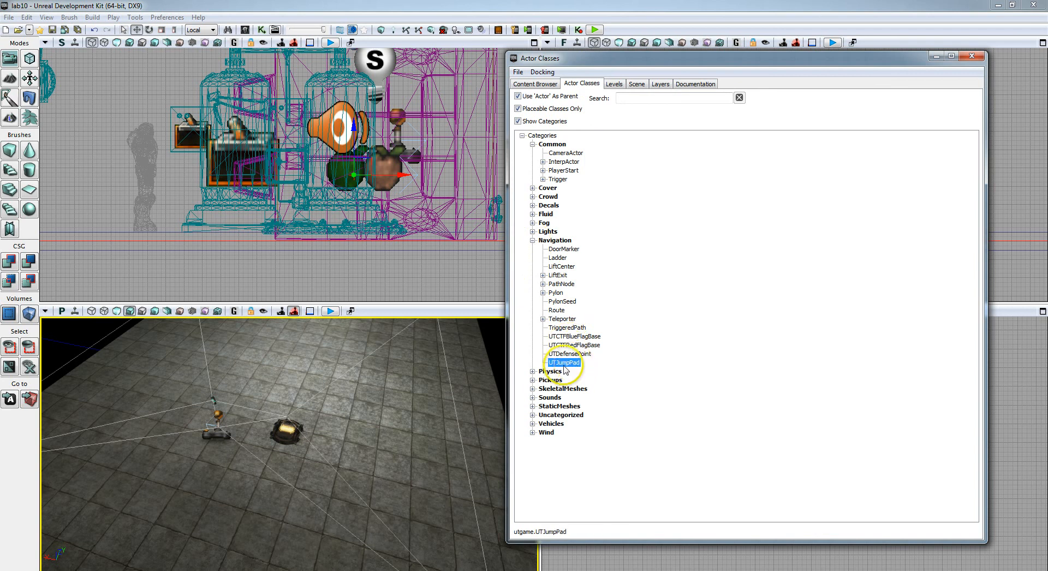
pyautogui.moveTo(402, 415); pyautogui.dragTo(117, 426)
pyautogui.moveTo(565, 362); pyautogui.dragTo(448, 502)
pyautogui.click(972, 55)
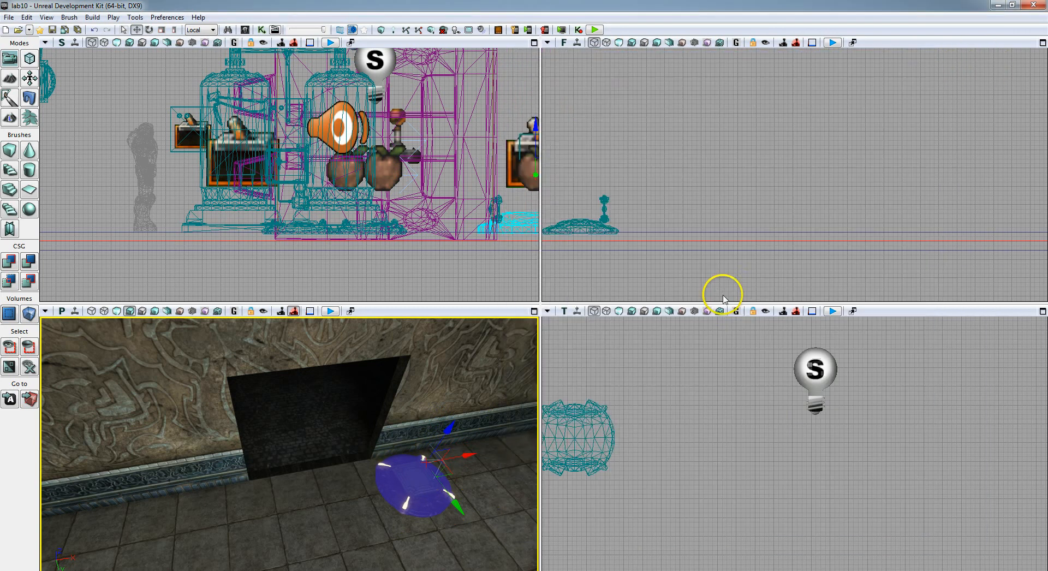
# - Open the jump pad's properties and look up the name of the path node in front of the metal door
pyautogui.rightClick(416, 473)
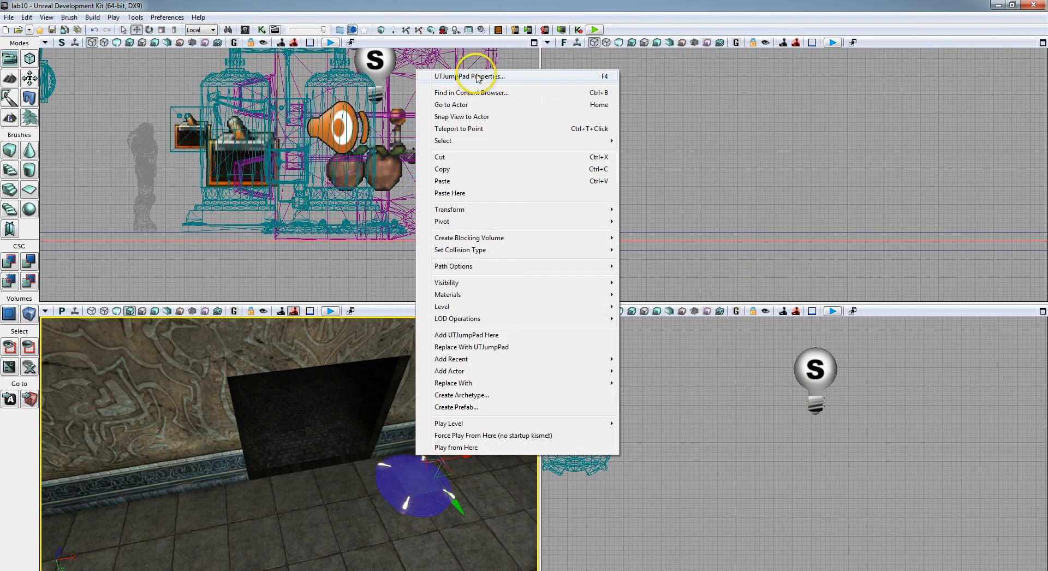
pyautogui.click(521, 82)
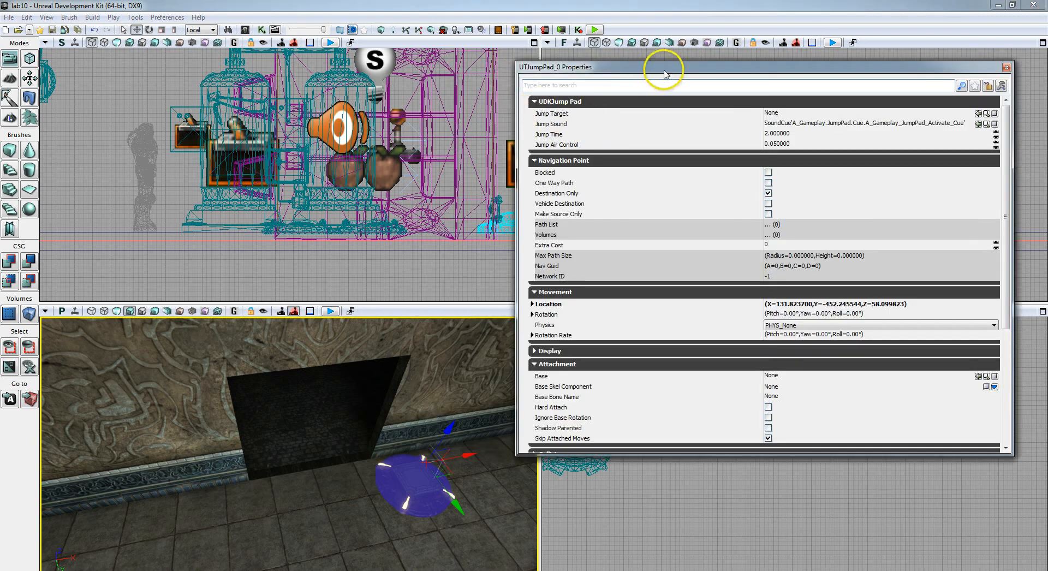
pyautogui.moveTo(564, 118)
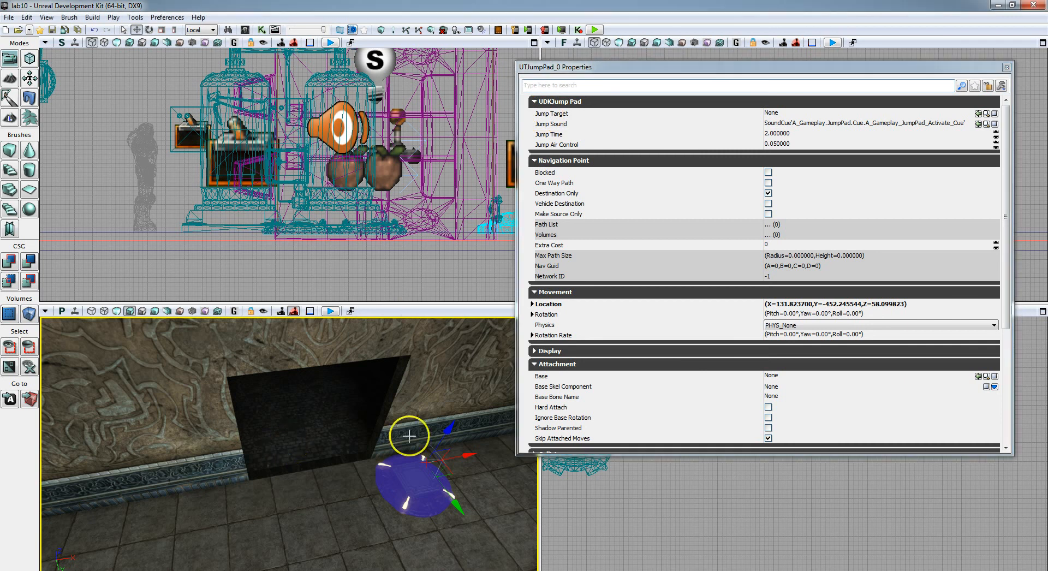
pyautogui.rightClick(472, 417)
pyautogui.click(309, 437)
pyautogui.rightClick(384, 431)
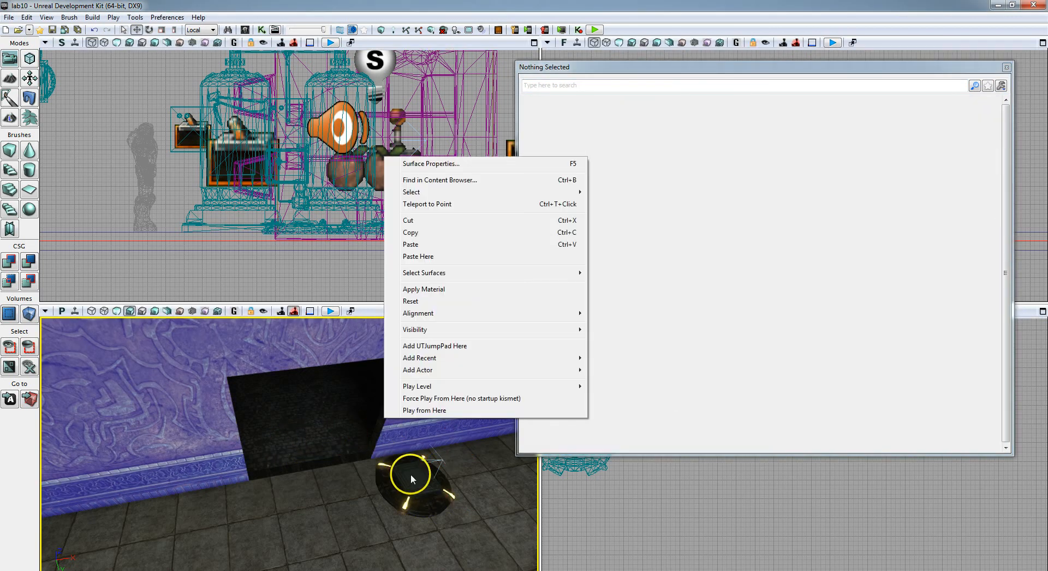
pyautogui.click(410, 474)
pyautogui.moveTo(297, 437); pyautogui.dragTo(494, 409, button='right')
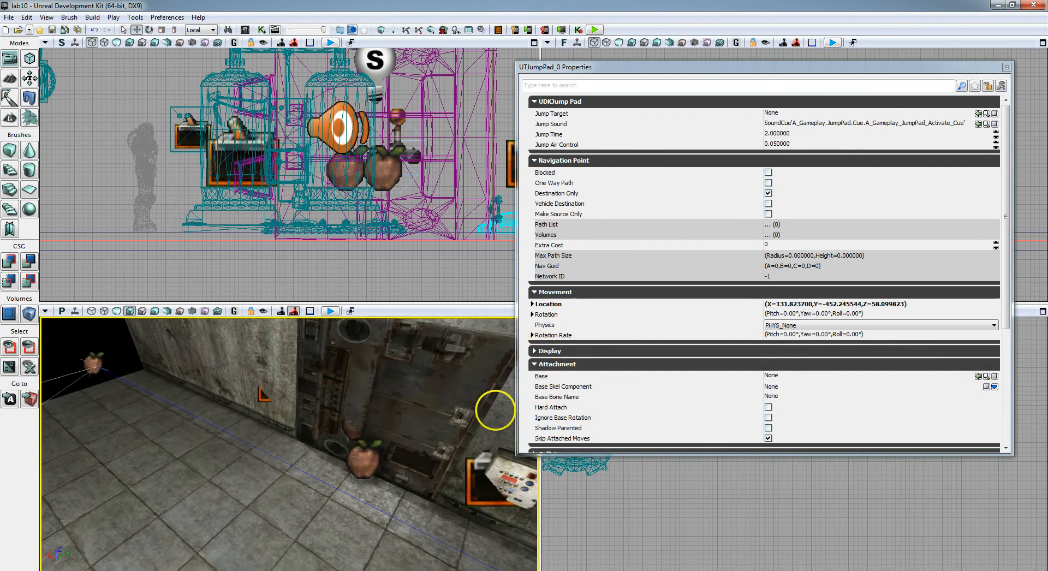
pyautogui.click(363, 458)
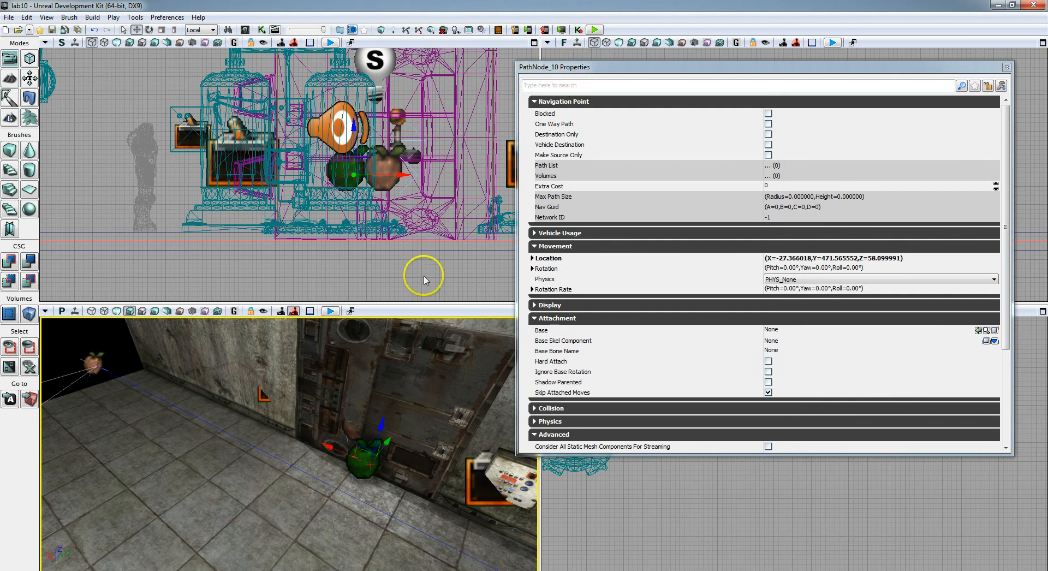
# - Set the Jump Target of the jump pad to pathnode_10 and close its properties
pyautogui.moveTo(335, 442); pyautogui.dragTo(76, 405)
pyautogui.moveTo(76, 405); pyautogui.dragTo(68, 391, button='right')
pyautogui.click(367, 493)
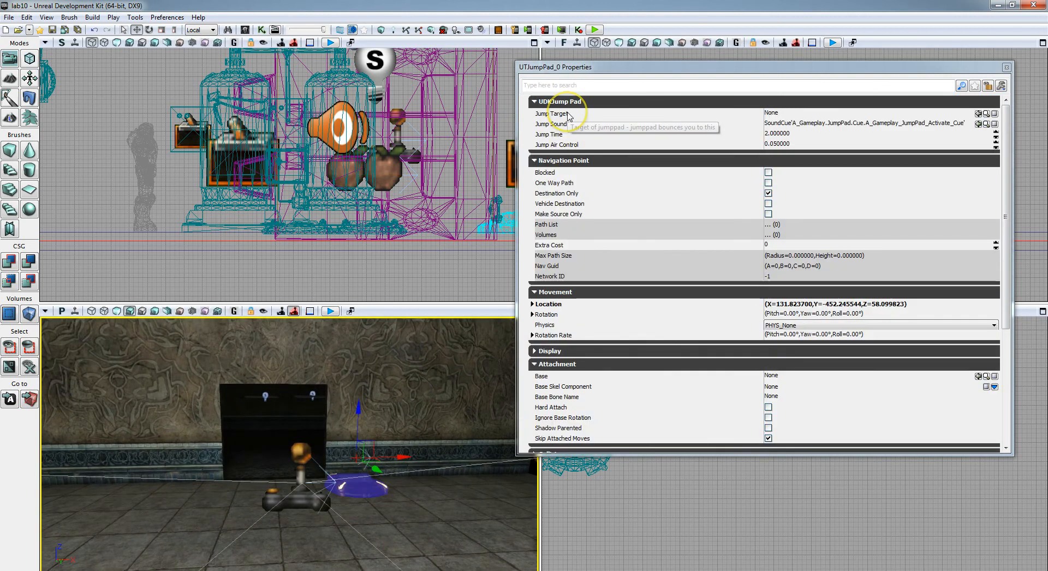
pyautogui.click(777, 113)
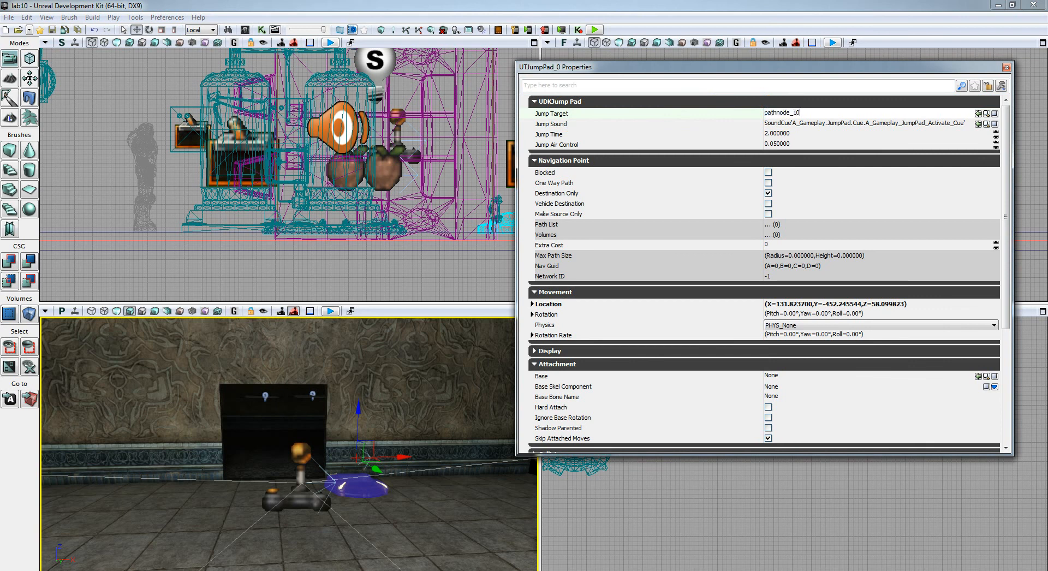
pyautogui.press('Return')
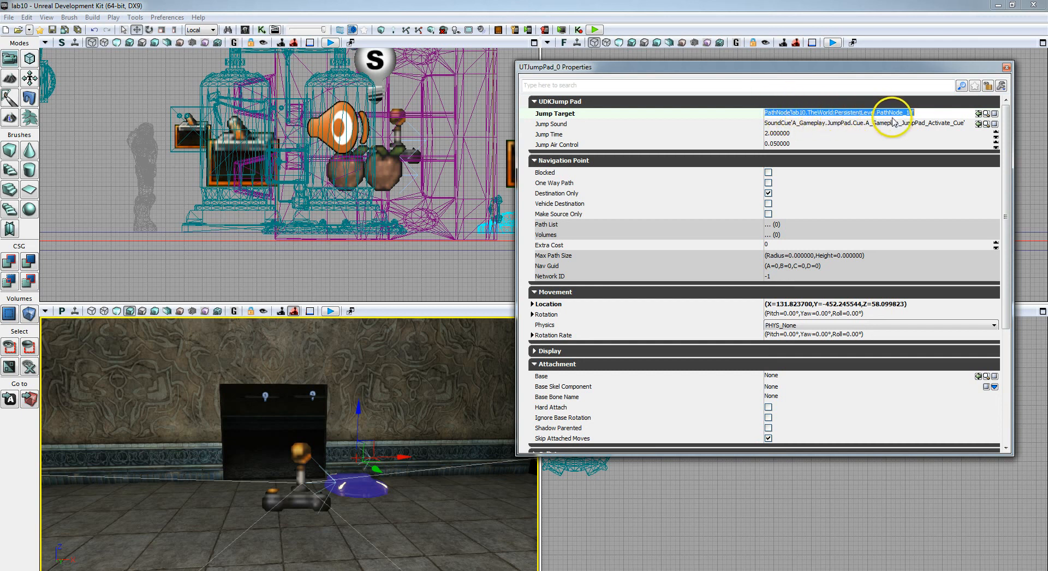
pyautogui.click(1007, 68)
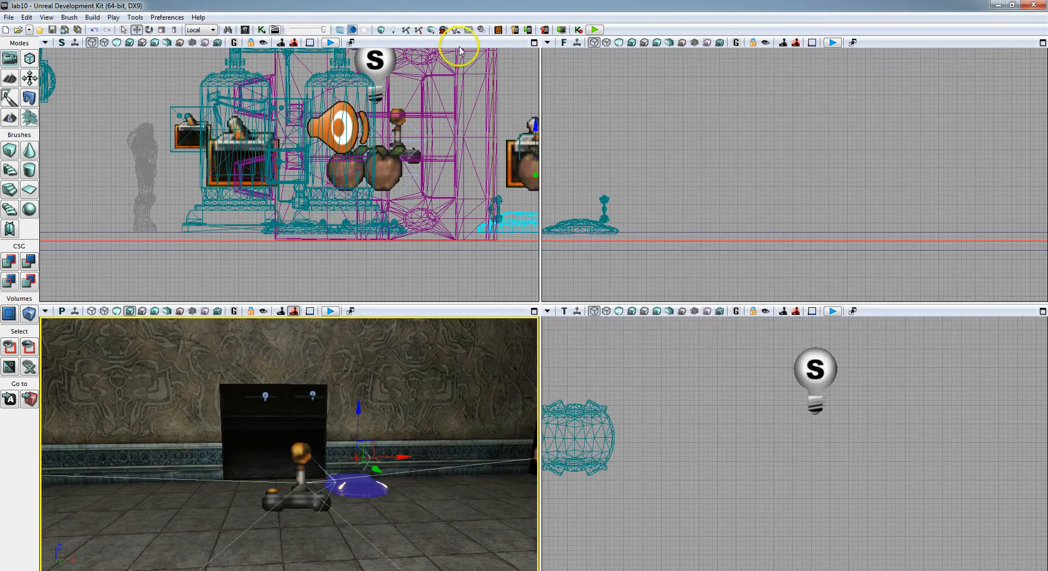
# - Recheck the jump pad's properties, rebuild the AI paths and dismiss the map check
pyautogui.rightClick(358, 493)
pyautogui.click(437, 84)
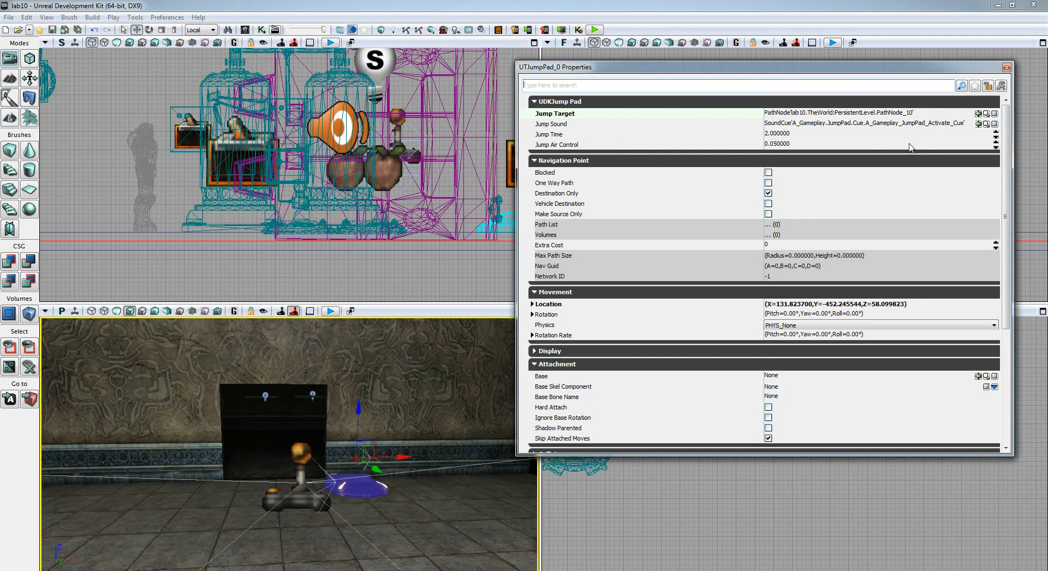
pyautogui.click(1007, 68)
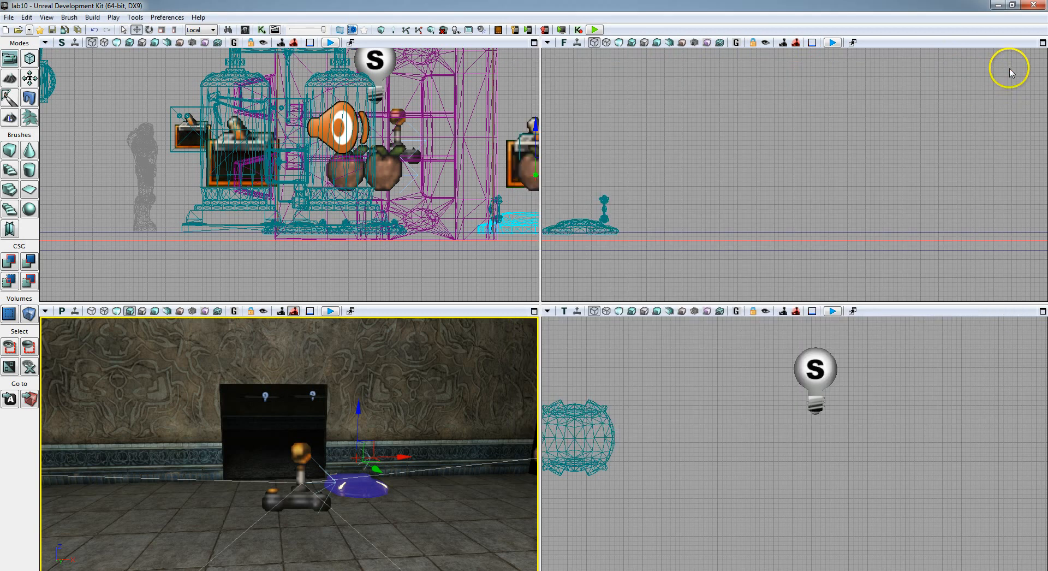
pyautogui.click(406, 32)
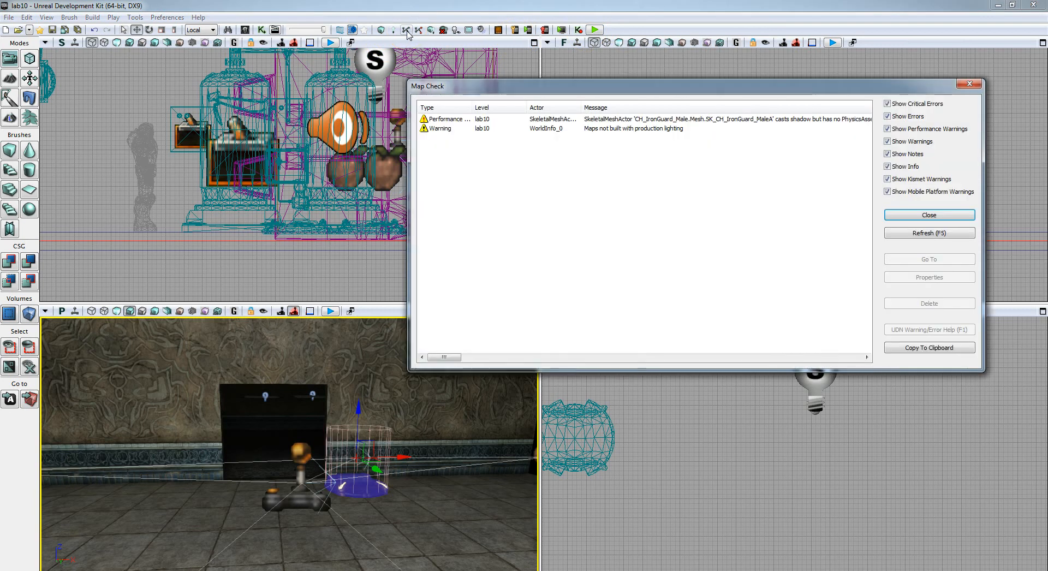
pyautogui.click(930, 217)
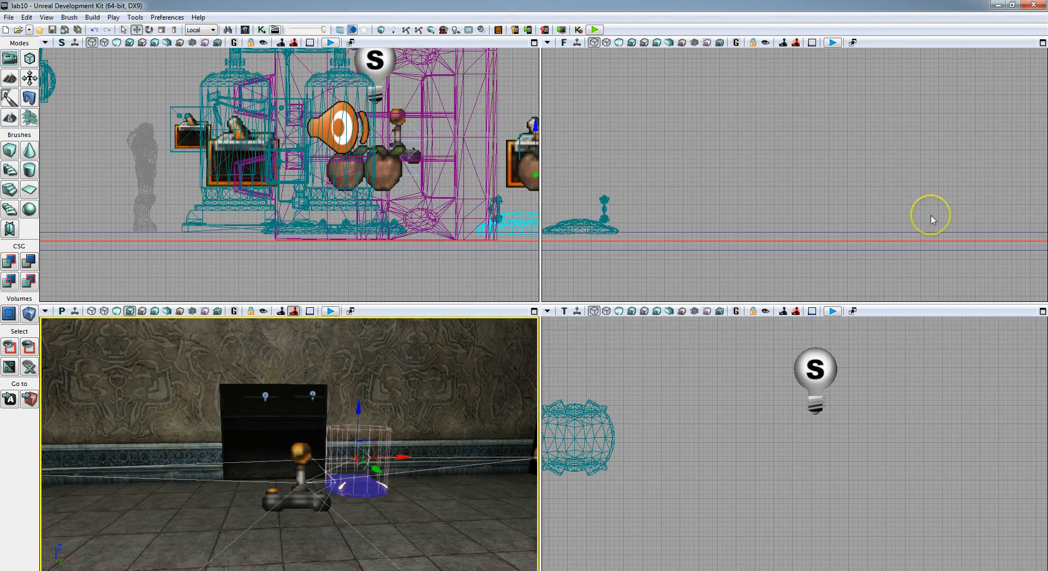
# - Playtest the level from the bots' room, collect the shock rifle, use the wall control panel and end the preview
pyautogui.click(595, 30)
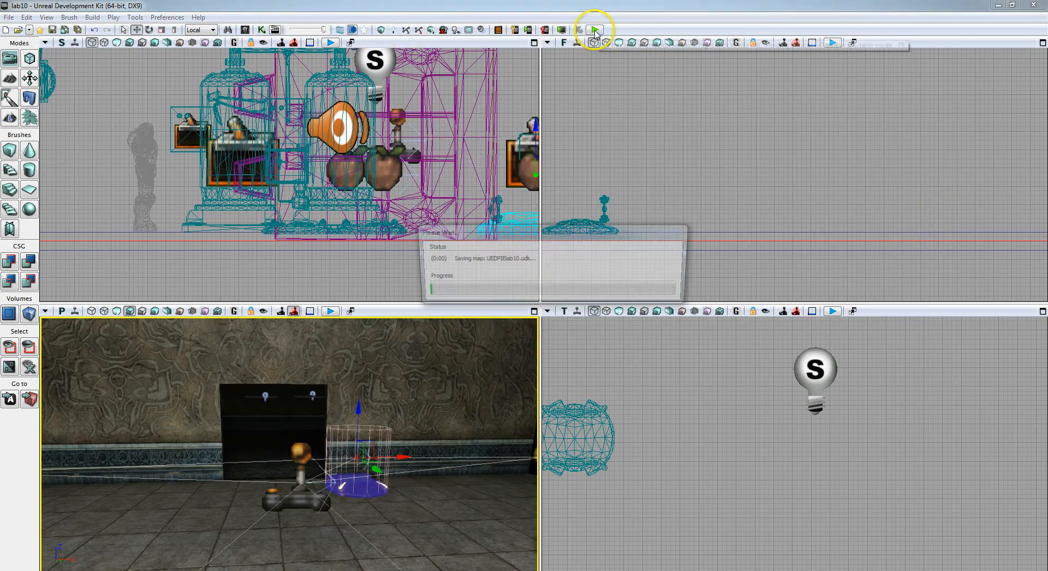
pyautogui.press('w')
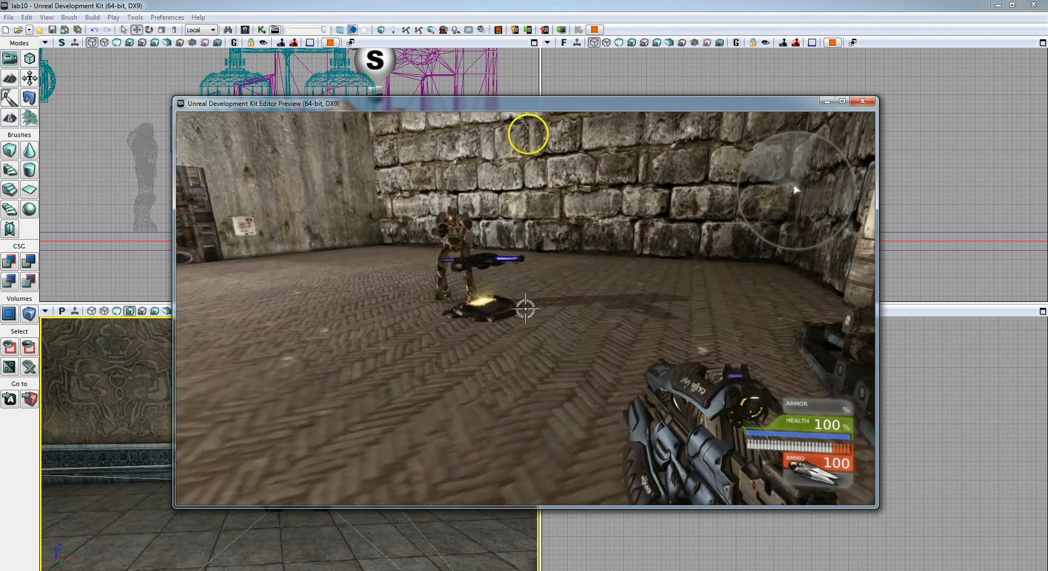
pyautogui.press('w')
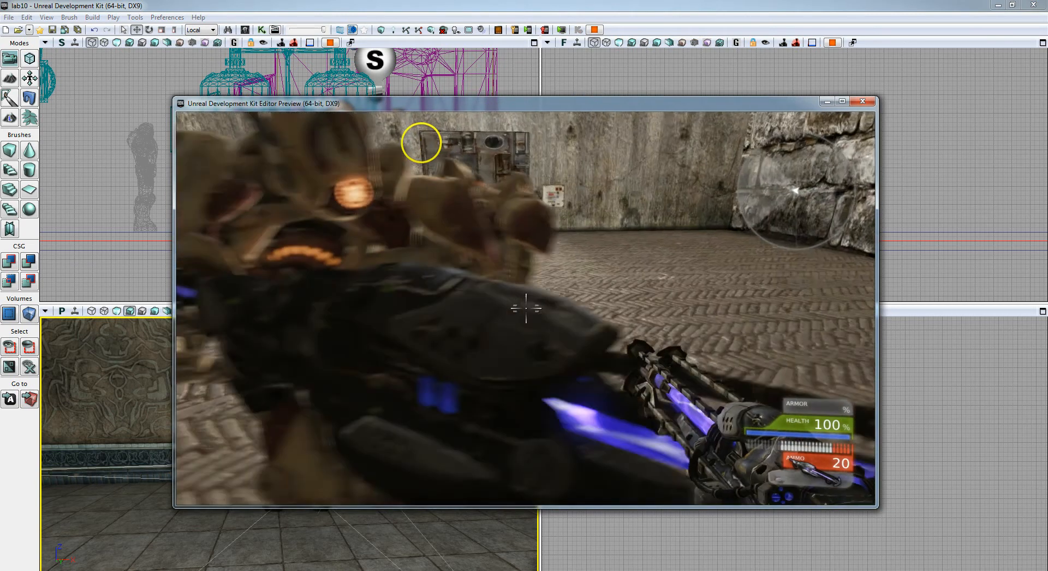
pyautogui.press('e')
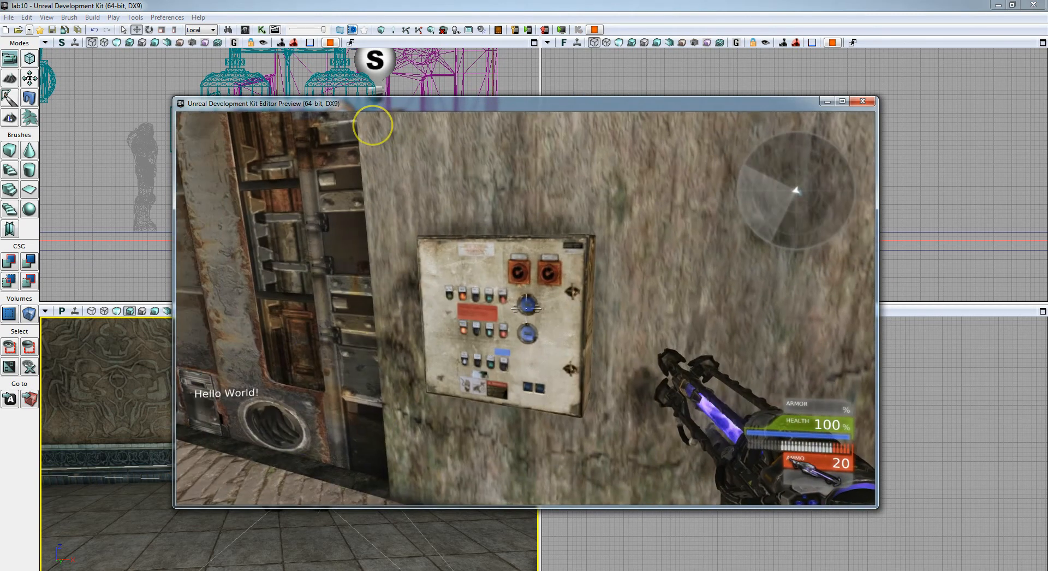
pyautogui.press('Escape')
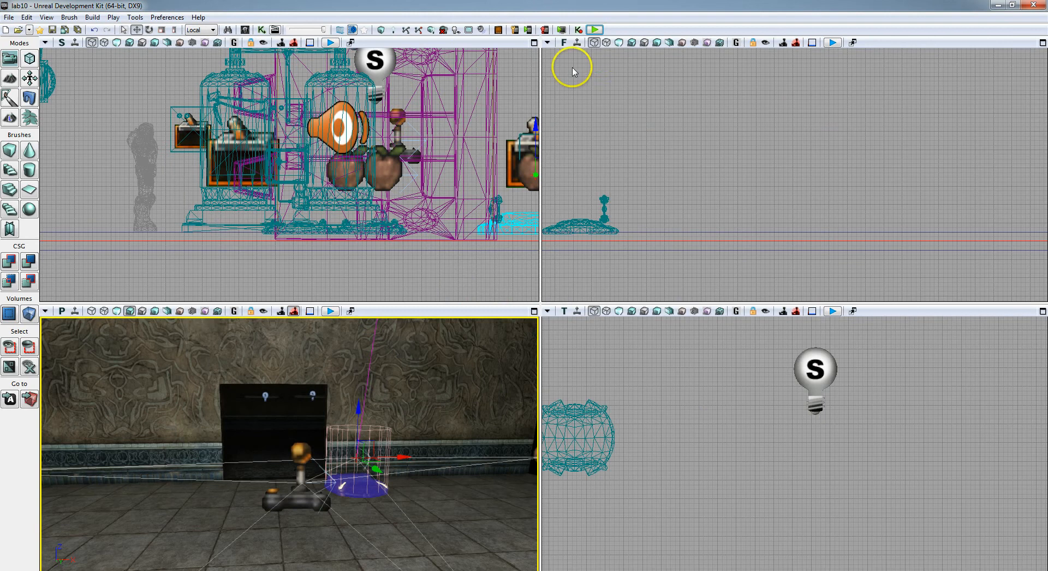
# - Playtest from the floor beside the jump pad, launch off the pad, collect the health vial and end the preview
pyautogui.rightClick(476, 508)
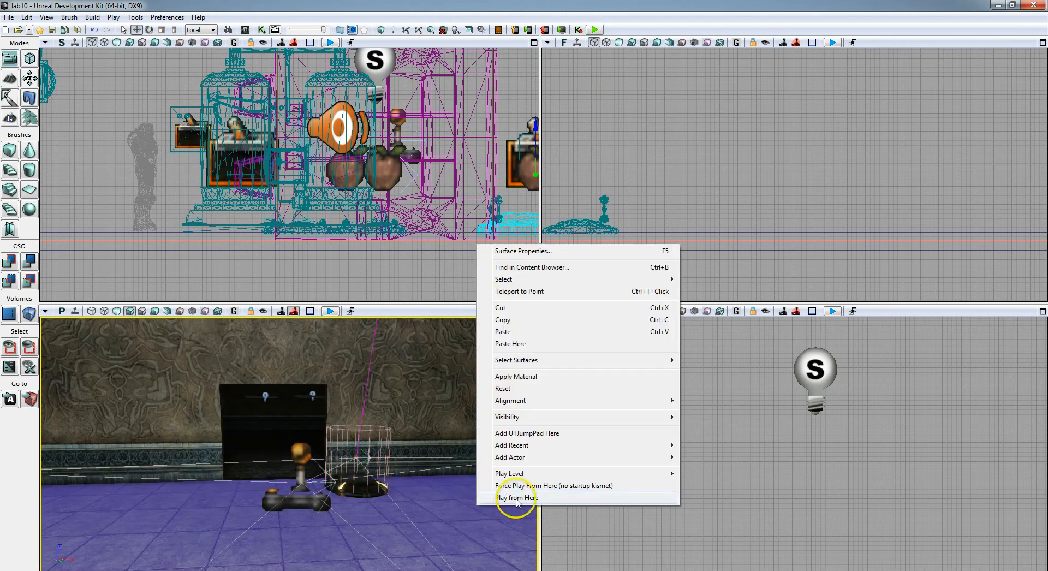
pyautogui.click(518, 498)
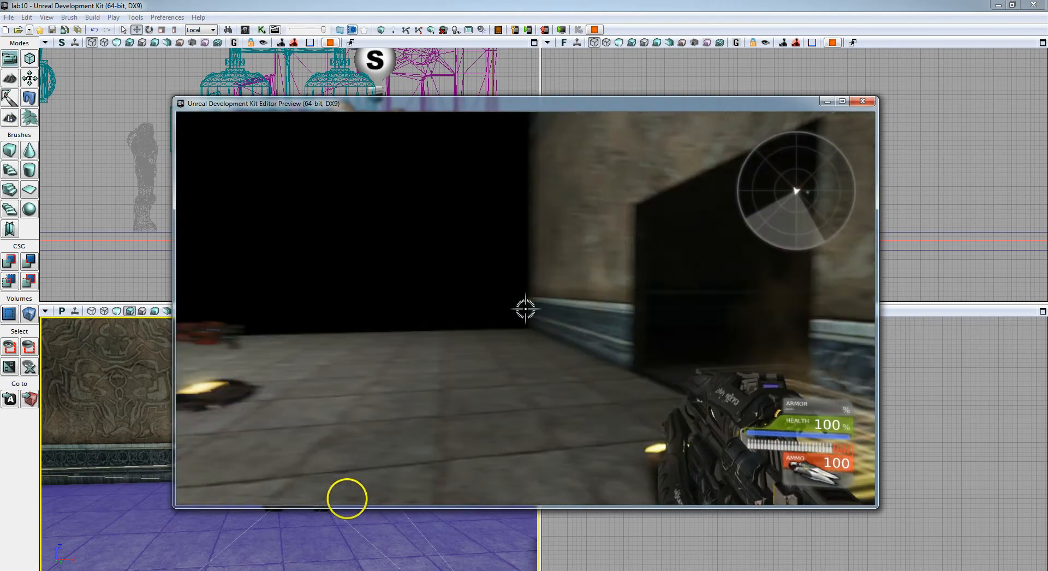
pyautogui.press('w')
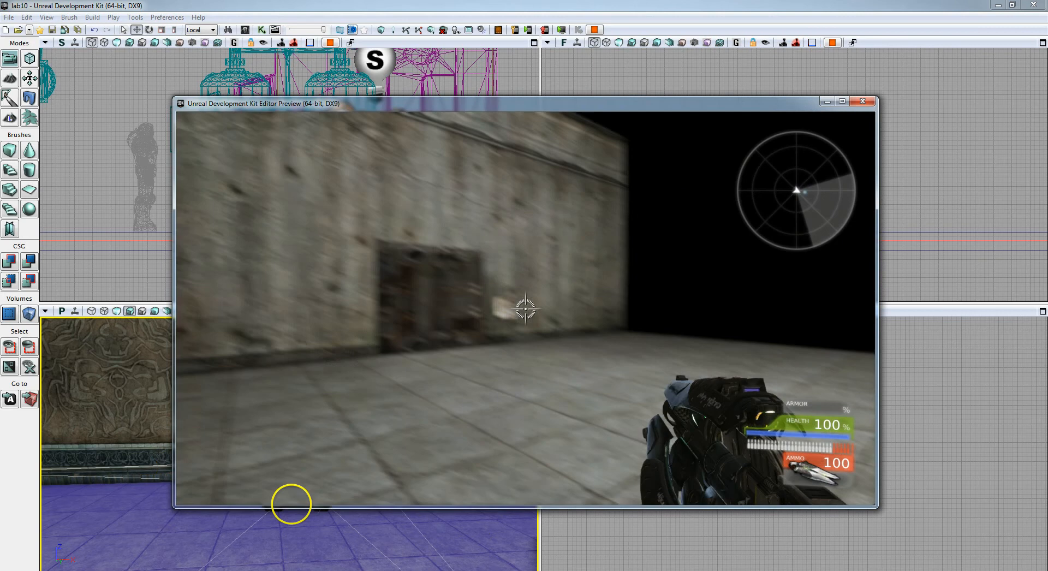
pyautogui.press('w')
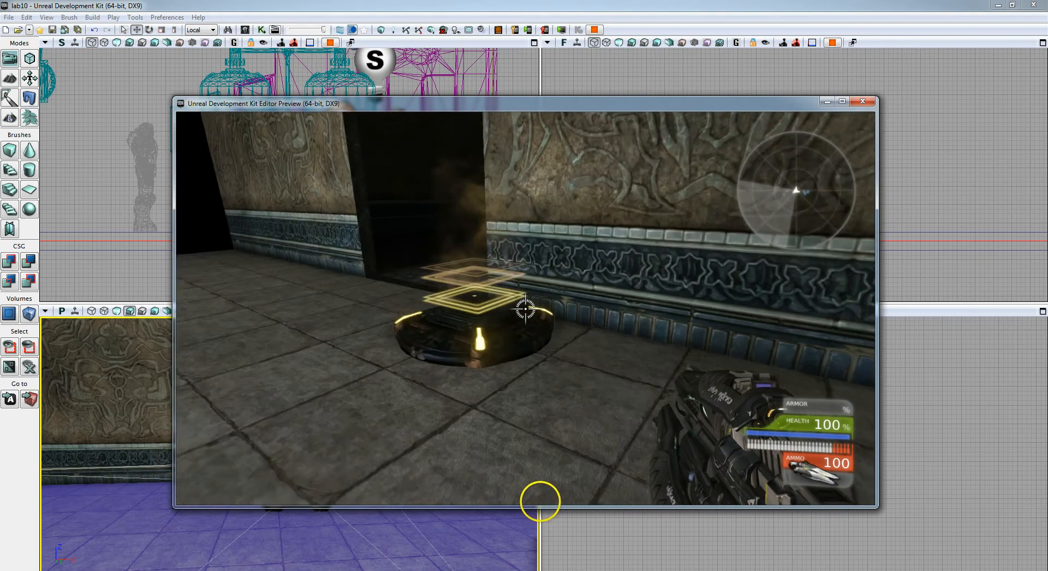
pyautogui.press('w')
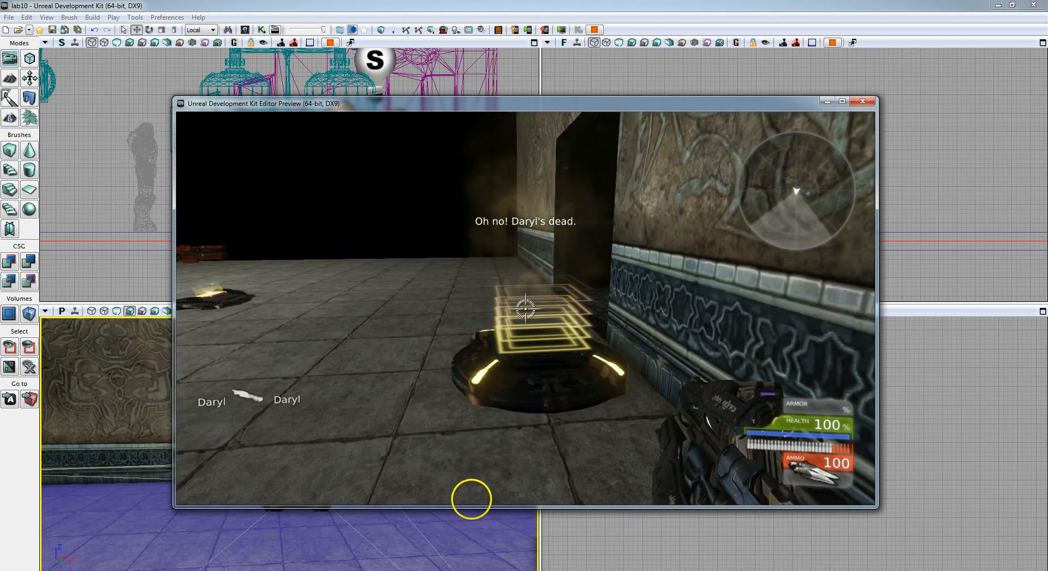
pyautogui.press('w')
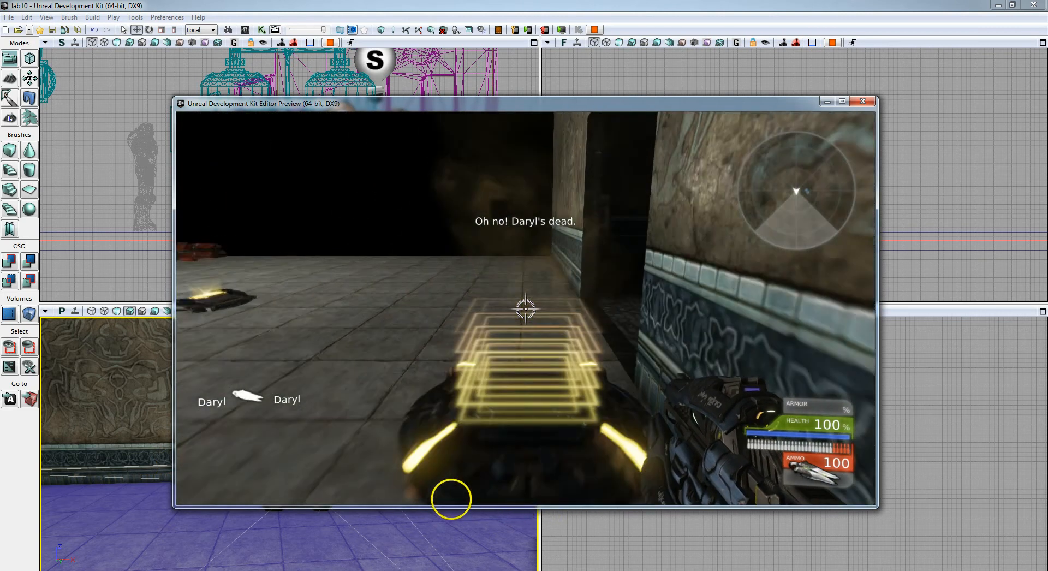
pyautogui.press('w')
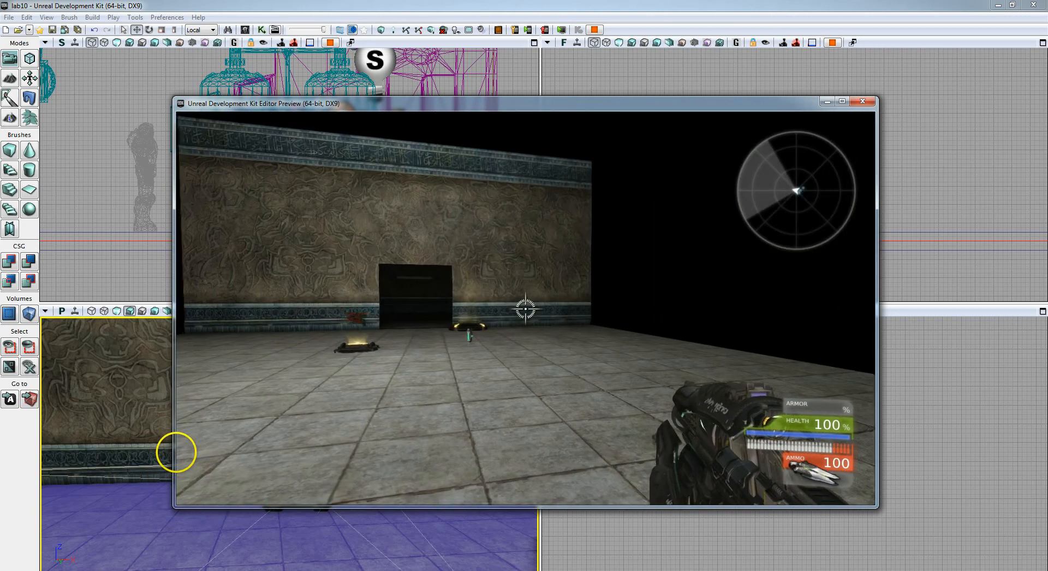
pyautogui.press('w')
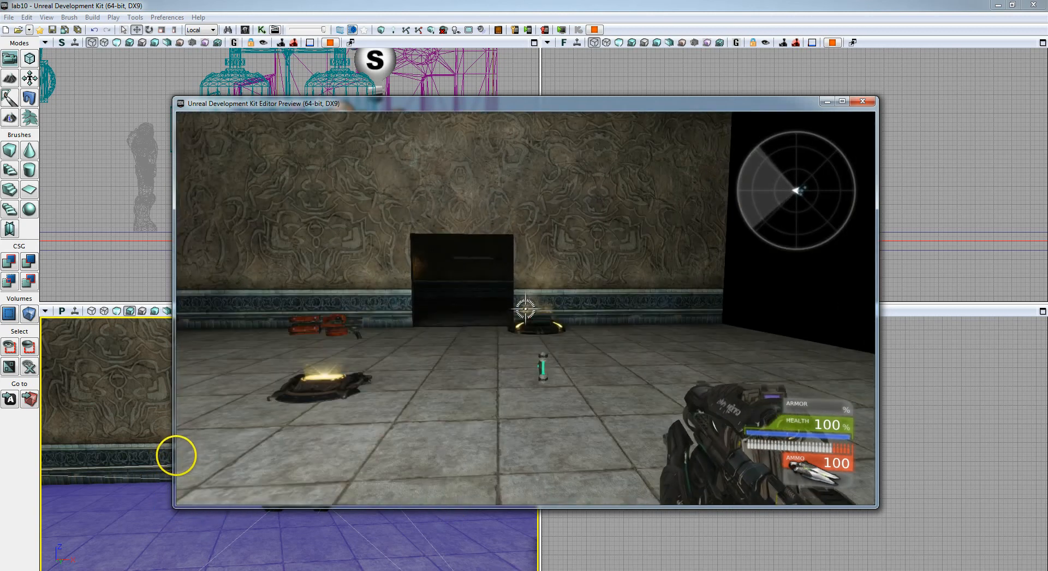
pyautogui.press('w')
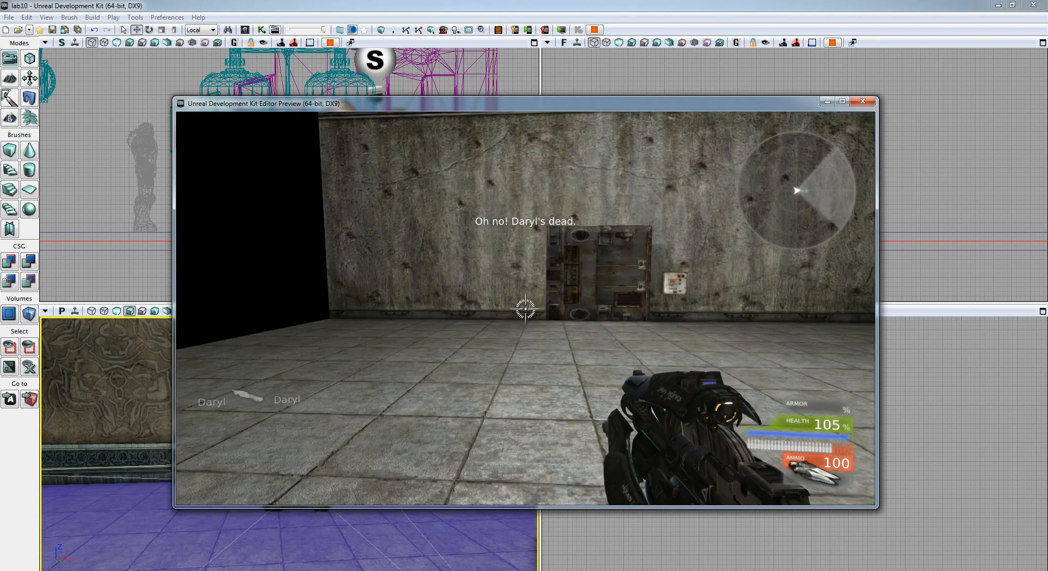
pyautogui.press('Escape')
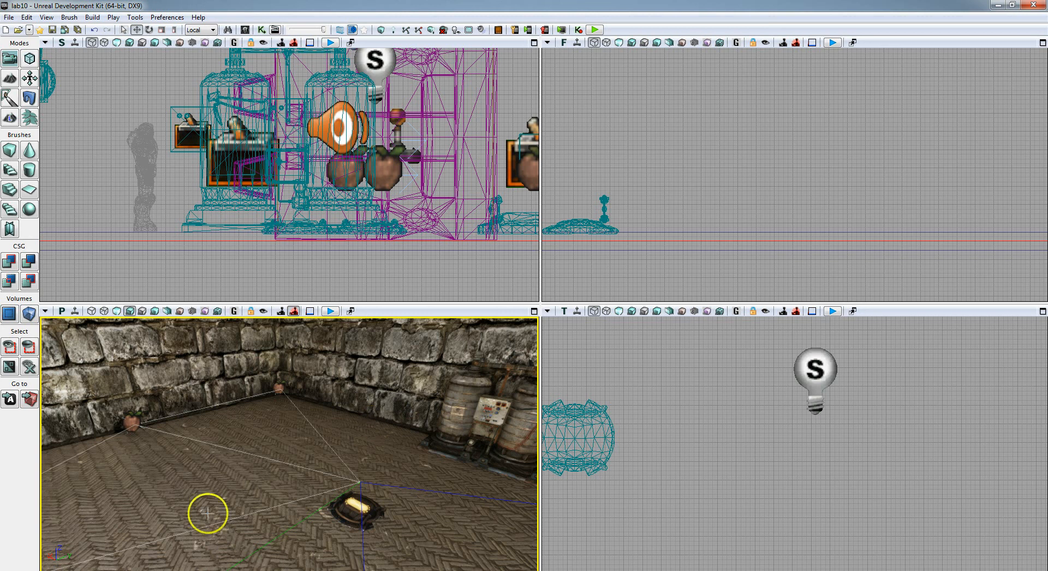
# - Playtest the whole level, collect the rocket launcher and walk up to the metal door with the wall control panel
pyautogui.click(595, 29)
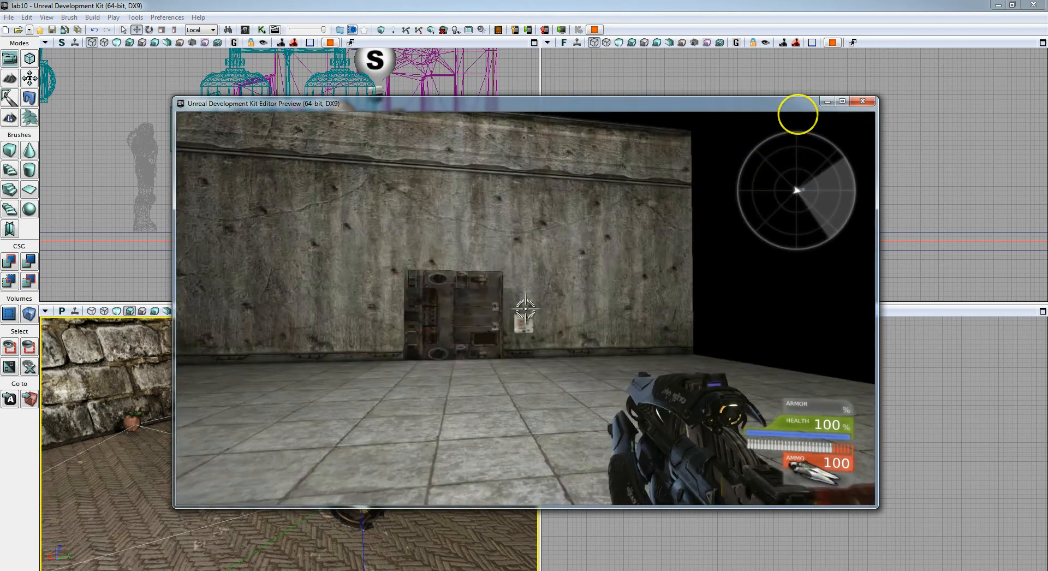
pyautogui.press('w')
pyautogui.press('w')
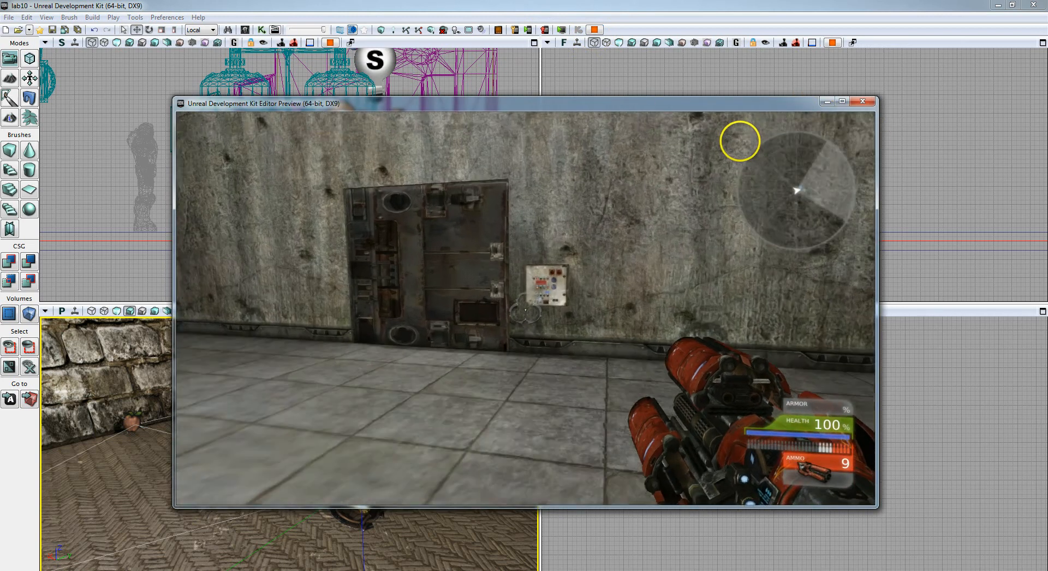
pyautogui.press('w')
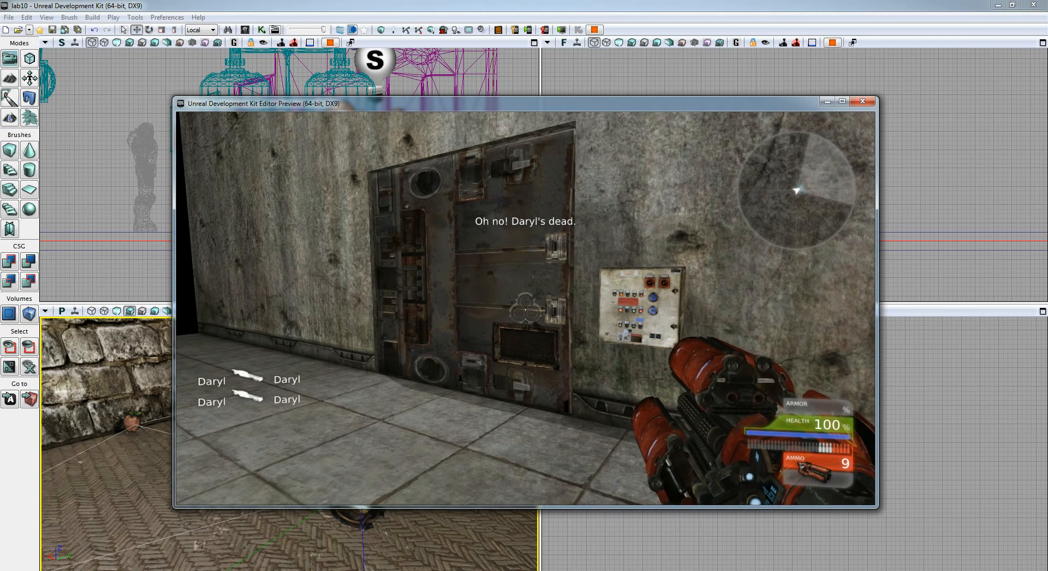
# - Run the console command "viewclass pawn" to watch the fight from a bot's viewpoint
pyautogui.press('`')
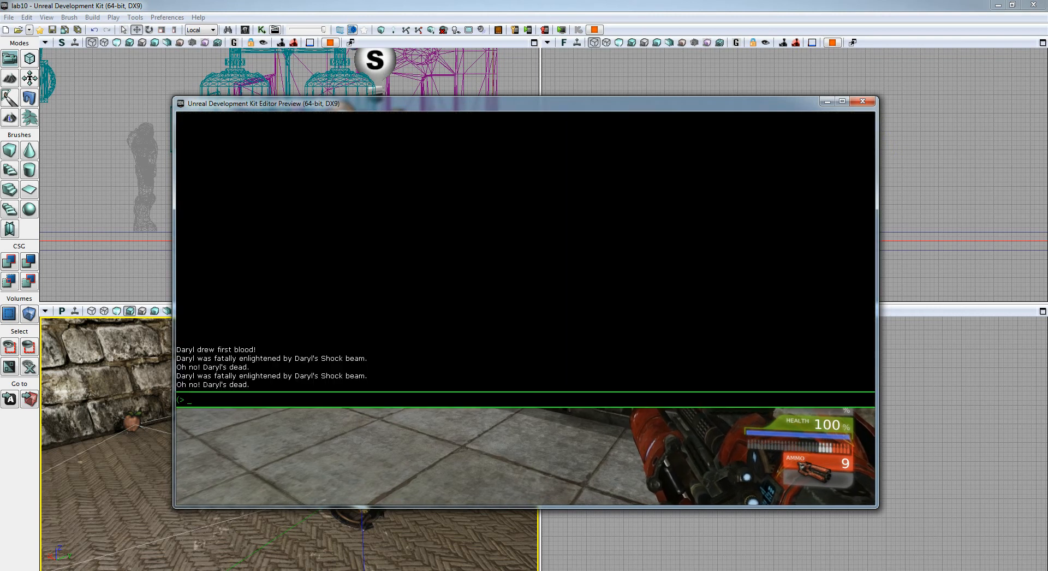
pyautogui.write('viewclass ')
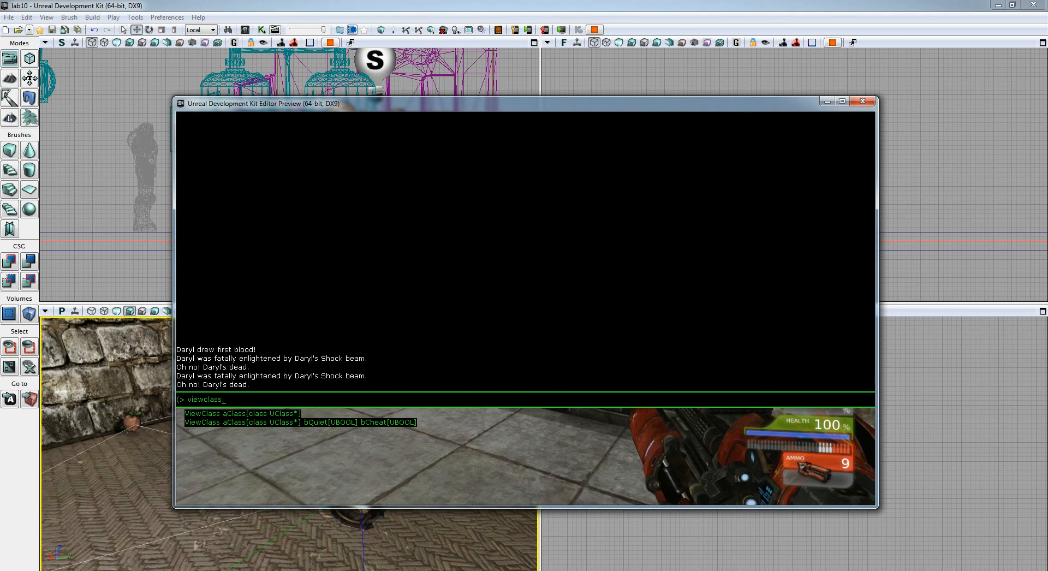
pyautogui.write('pawn')
pyautogui.press('Return')
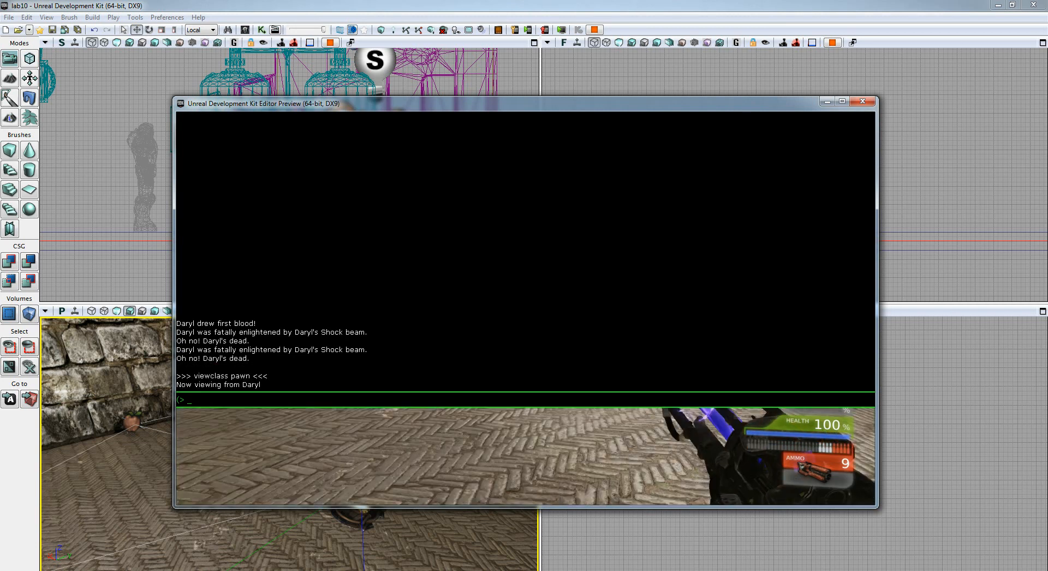
pyautogui.press('Escape')
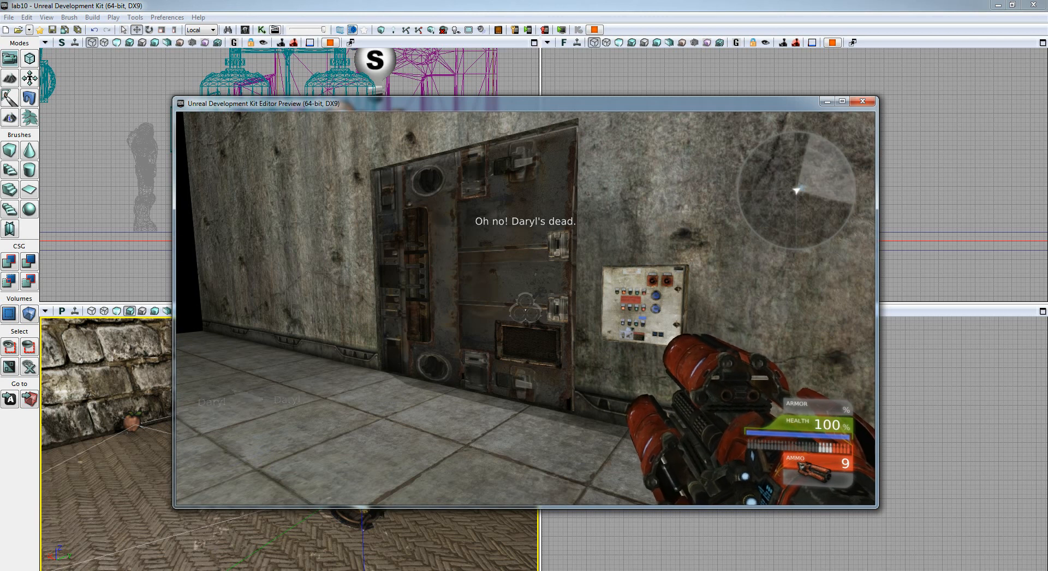
# - Run "viewclass pawn" again to return to a bot's view, check the console log and end the preview
pyautogui.press('`')
pyautogui.write('viewclass')
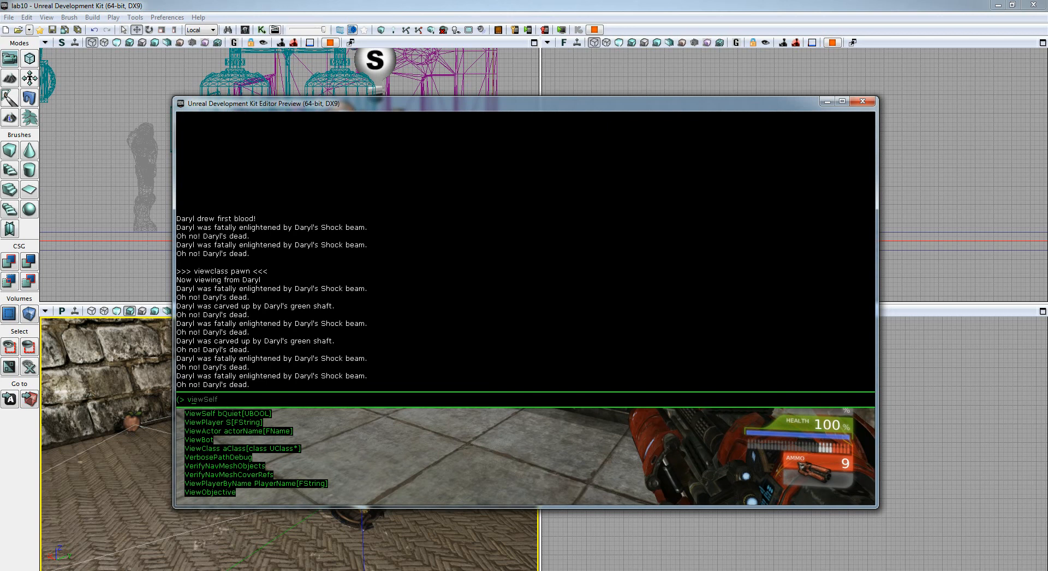
pyautogui.write(' pawn')
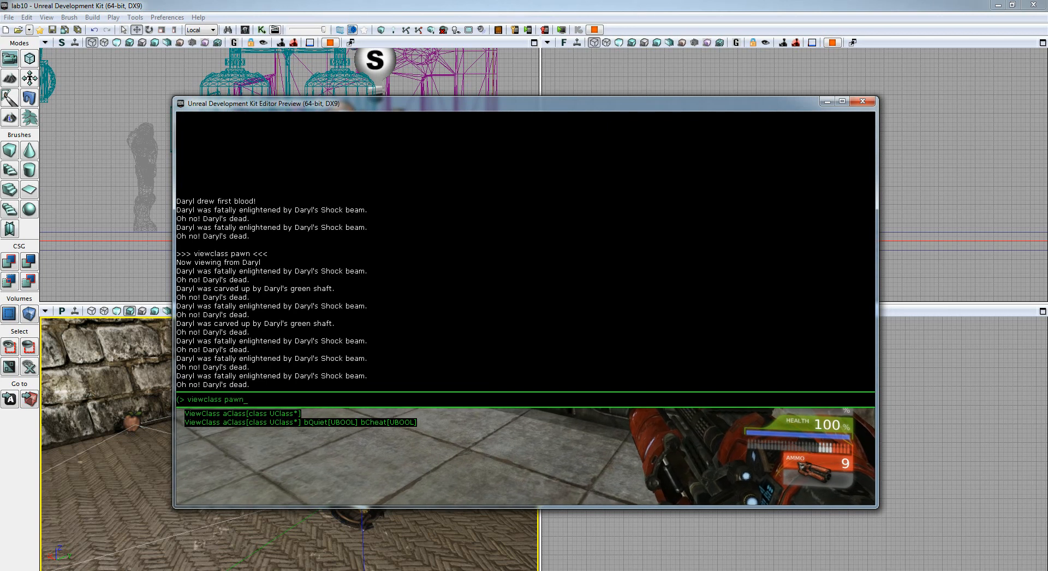
pyautogui.press('Return')
pyautogui.press('`')
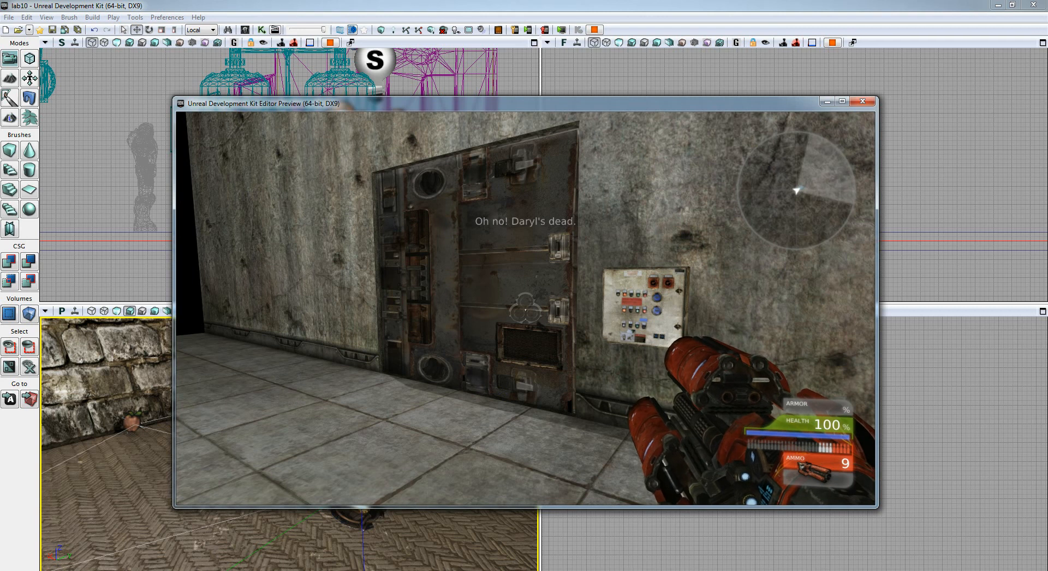
pyautogui.press('`')
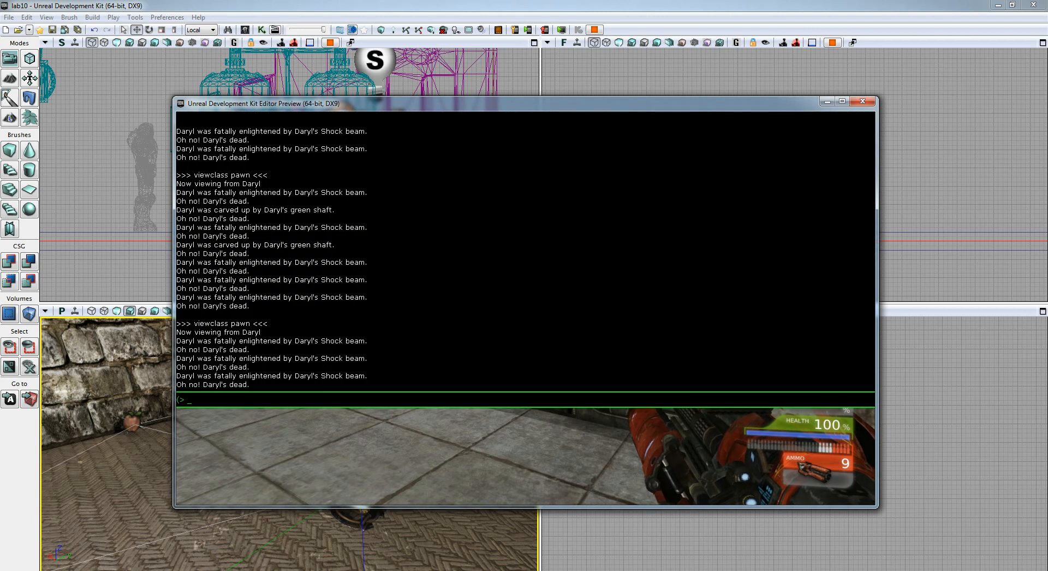
pyautogui.press('`')
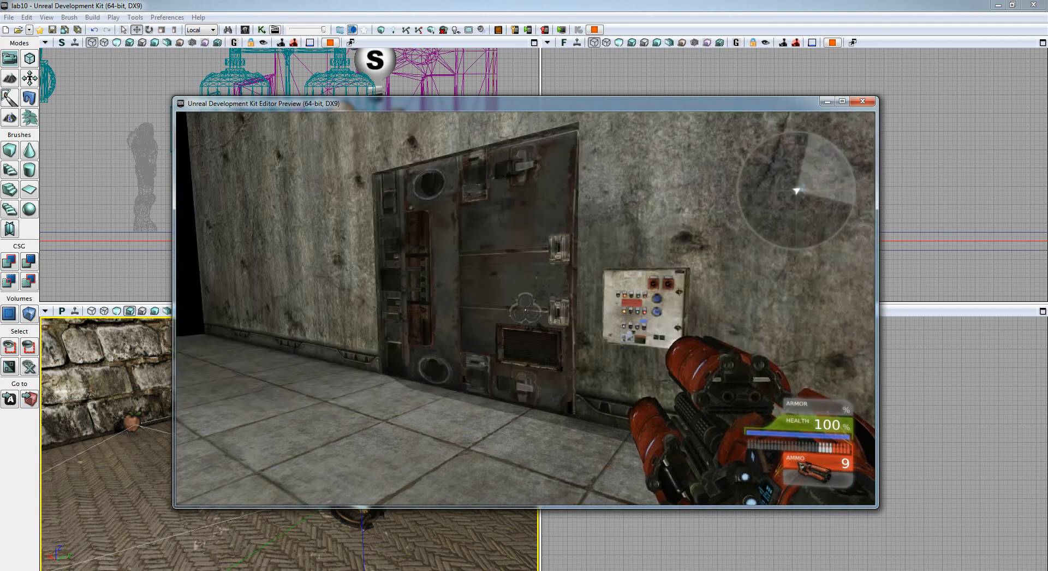
pyautogui.press('`')
pyautogui.press('`')
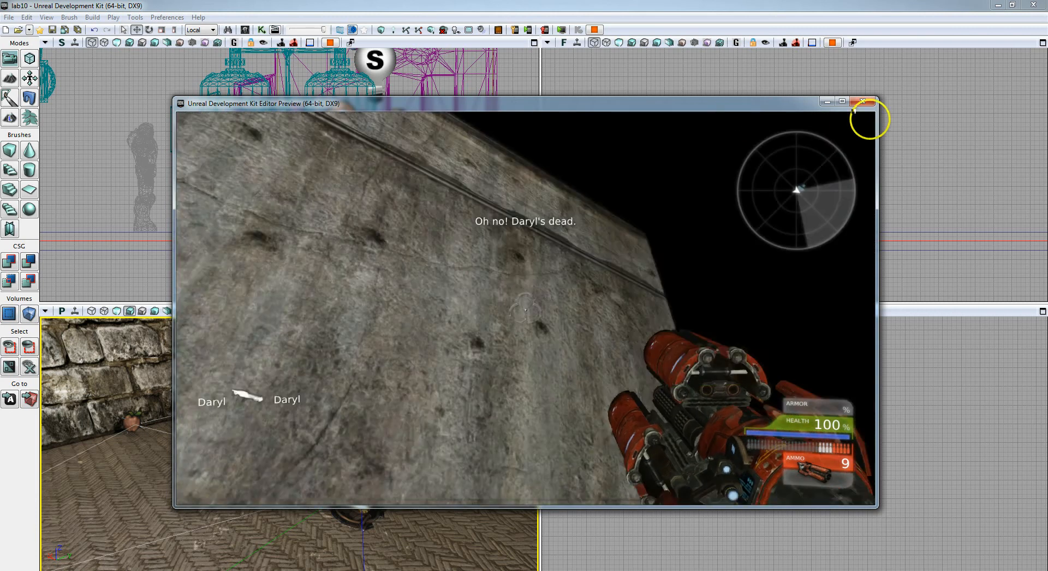
pyautogui.press('Escape')
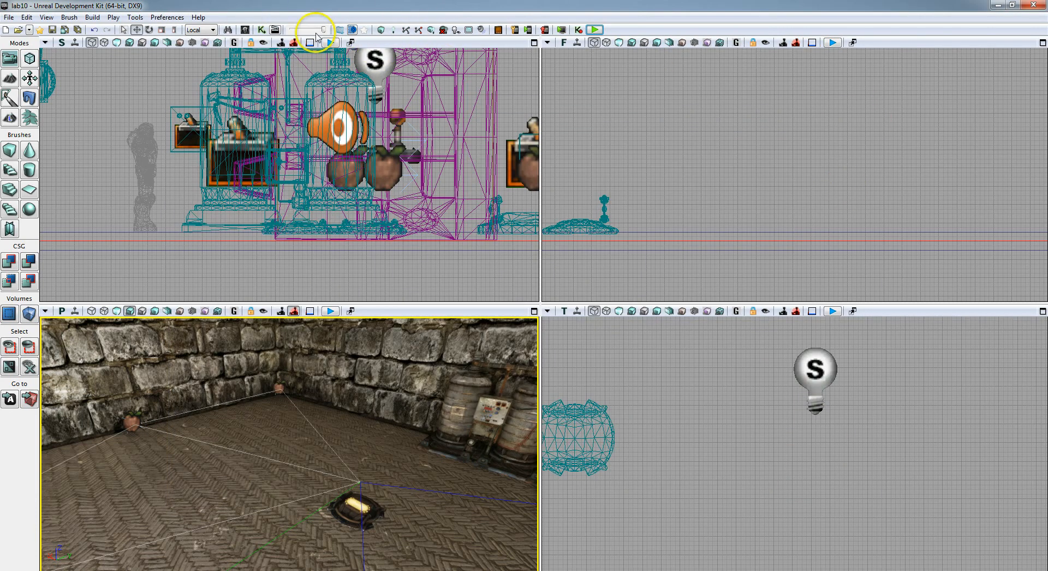
# - Set the Kismet Actor Factory's Spawn Count to 1, then rebuild the AI paths and dismiss the map check
pyautogui.click(262, 30)
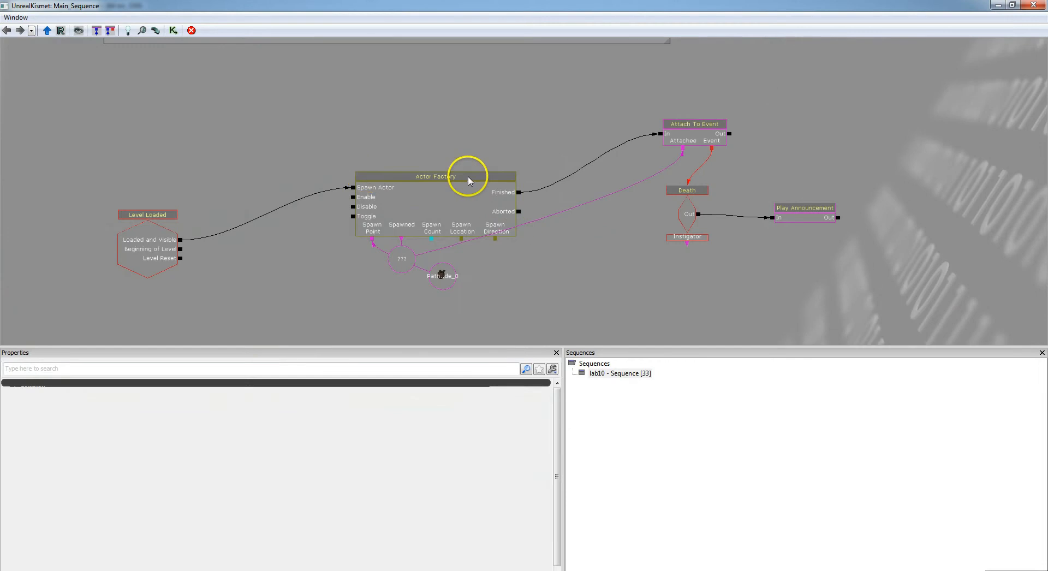
pyautogui.click(467, 176)
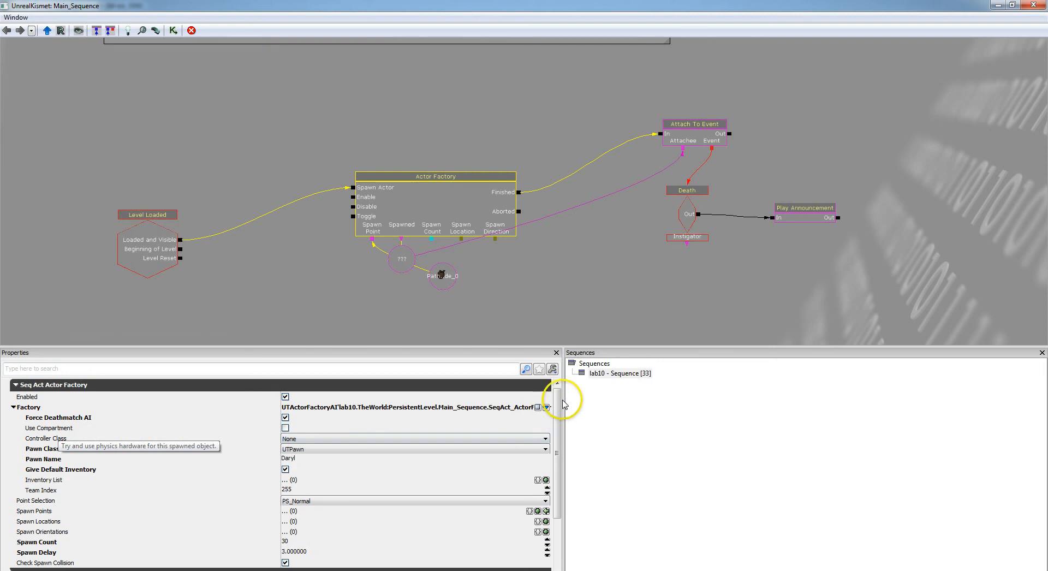
pyautogui.moveTo(558, 398); pyautogui.dragTo(559, 404)
pyautogui.click(397, 436)
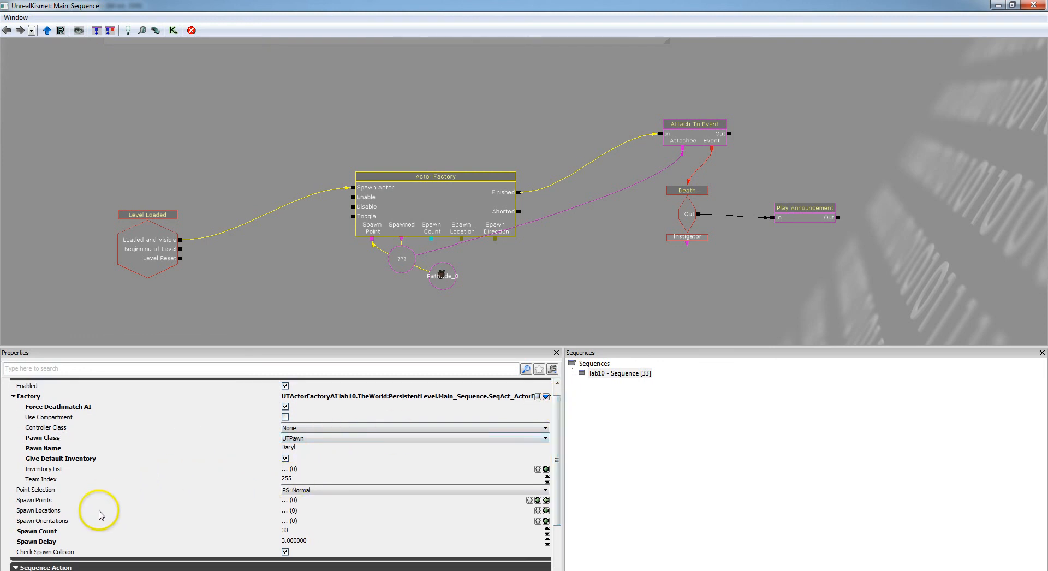
pyautogui.click(292, 532)
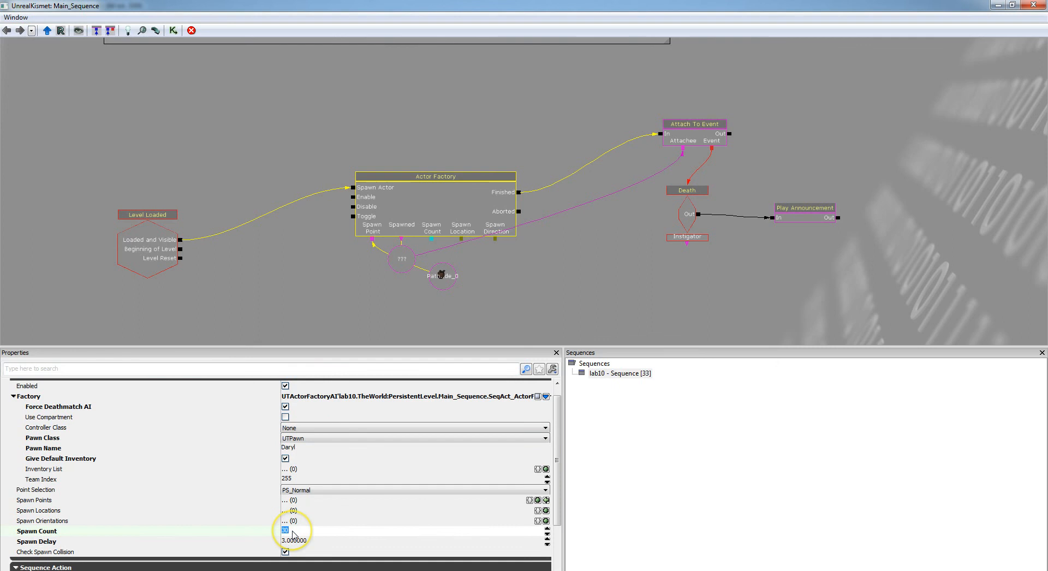
pyautogui.write('1')
pyautogui.click(312, 541)
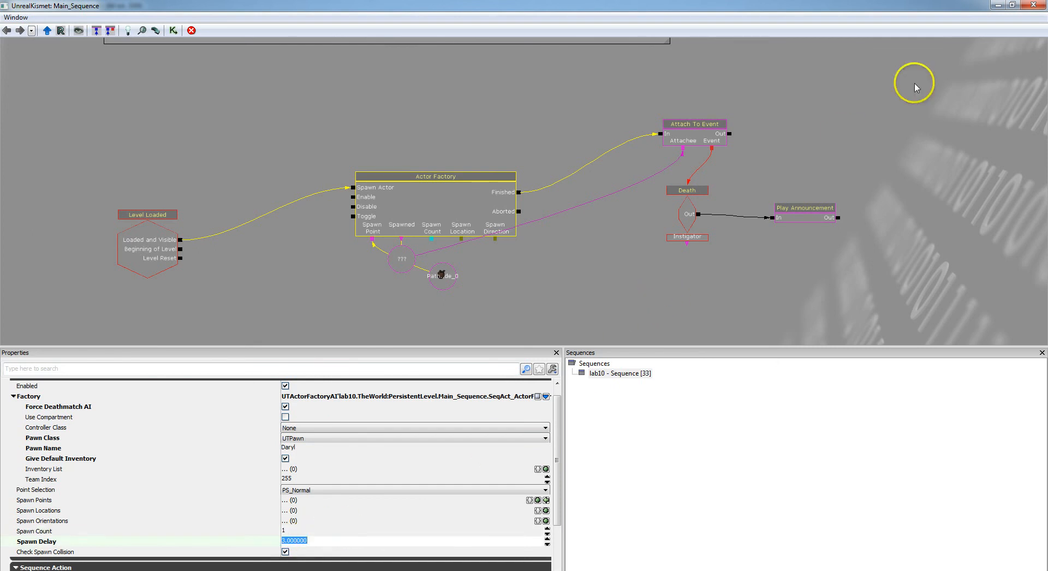
pyautogui.click(1033, 5)
pyautogui.click(404, 30)
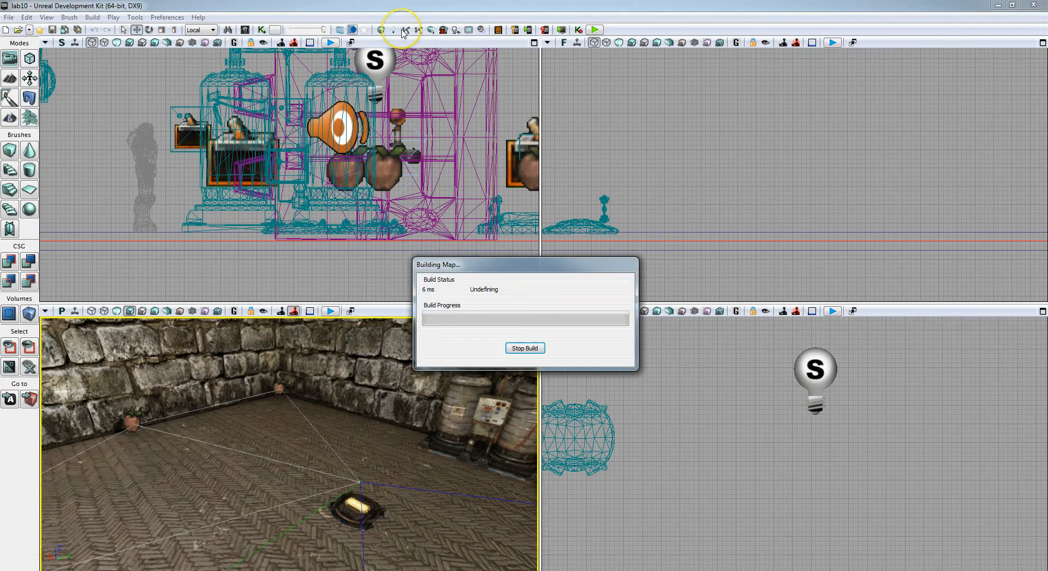
pyautogui.click(917, 216)
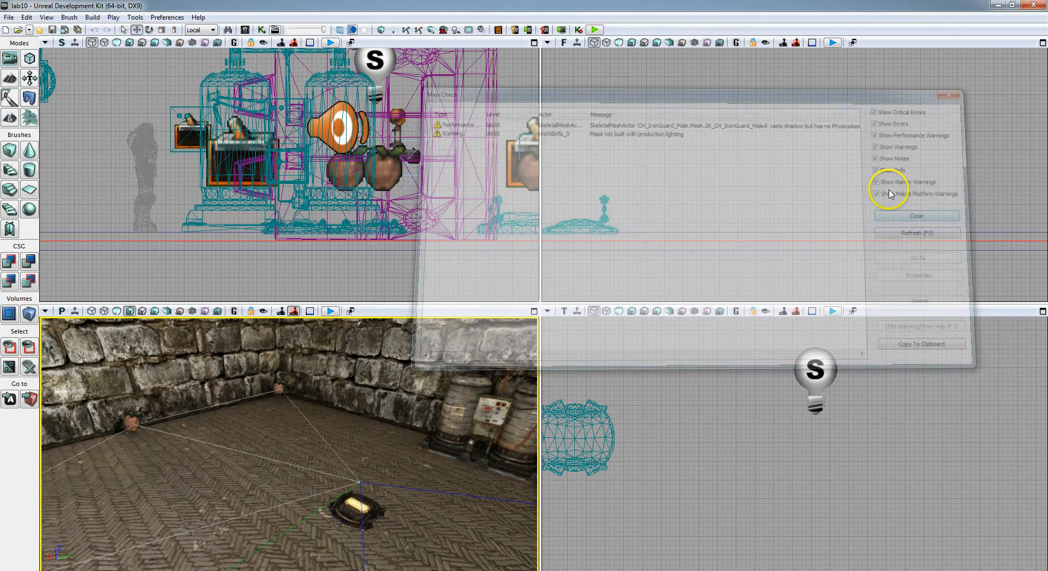
# - Playtest the level, run "viewclass pawn", observe the single bot's movement with its AI debug information displayed, and end the preview
pyautogui.click(596, 30)
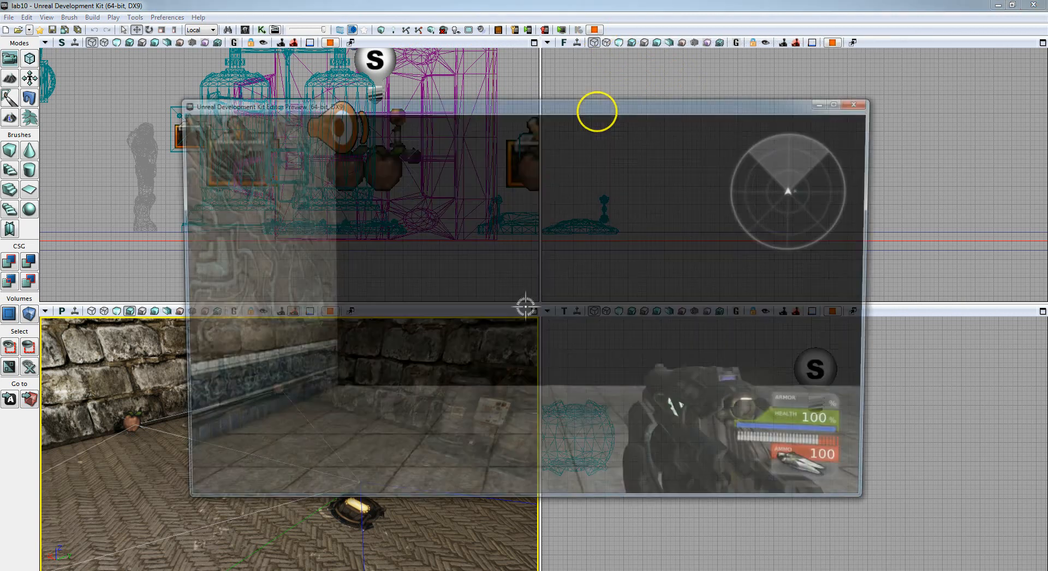
pyautogui.press('`')
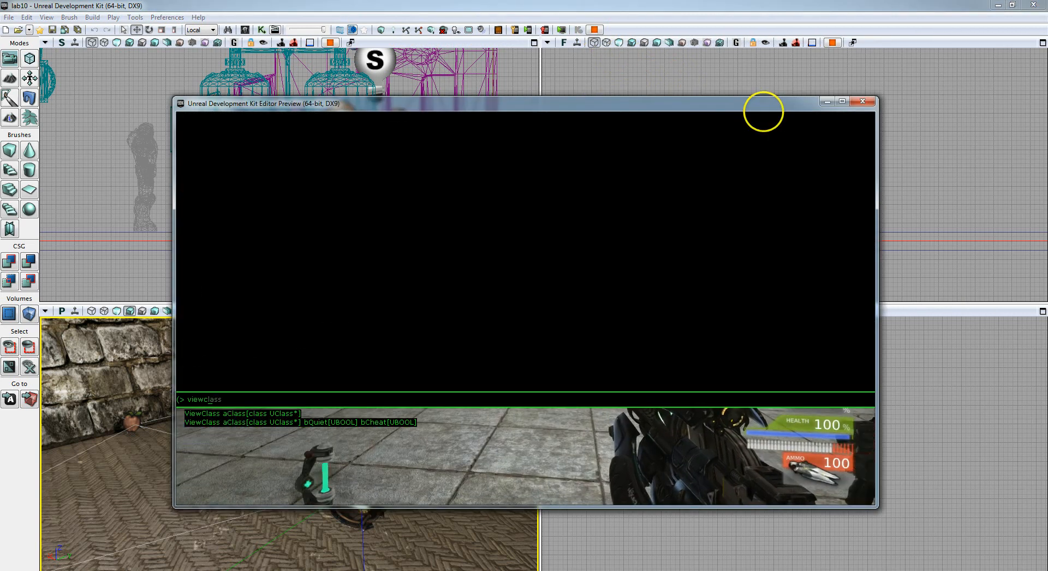
pyautogui.write('viewclass pawn')
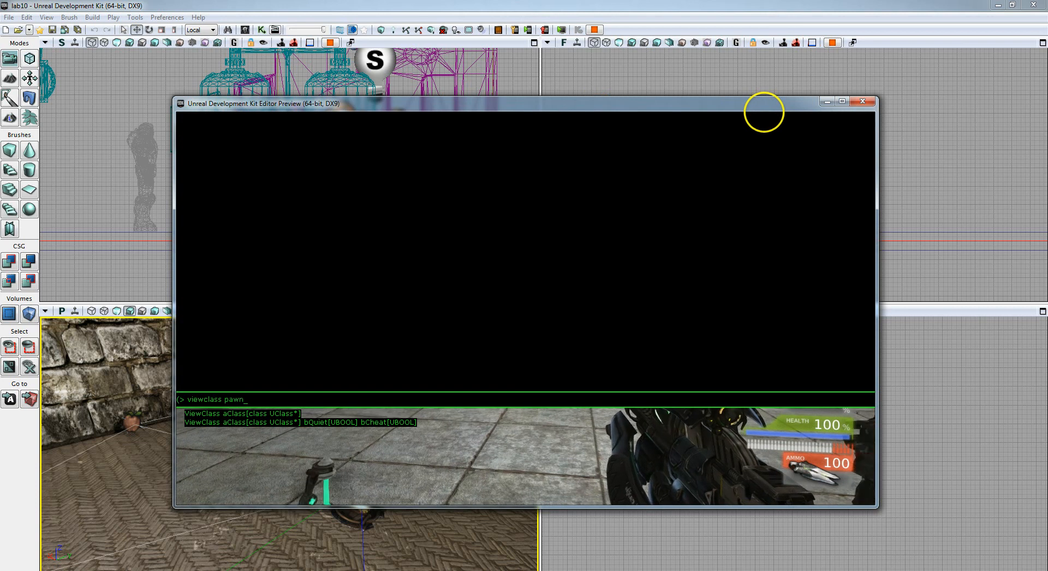
pyautogui.press('Return')
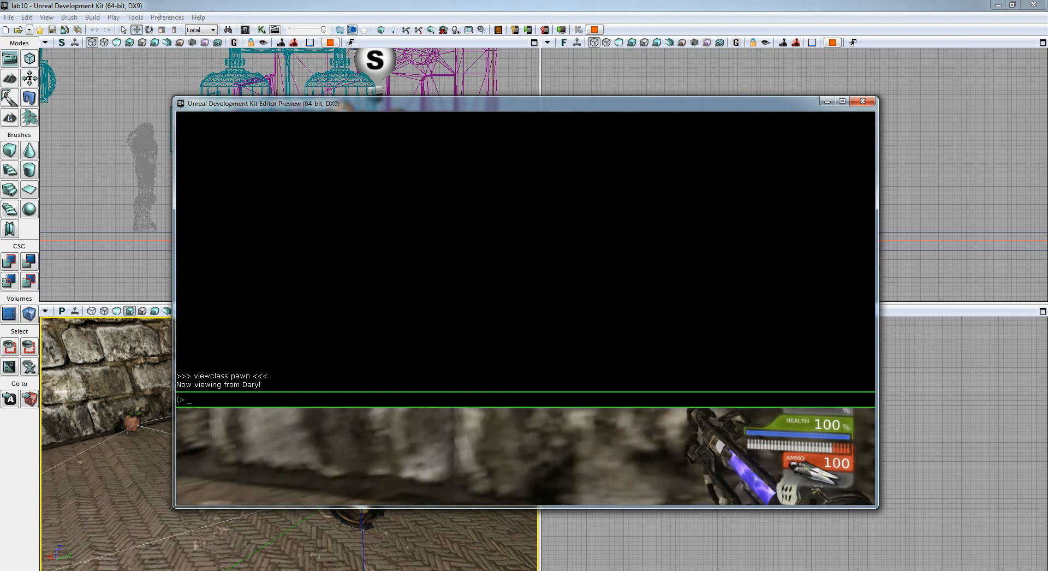
pyautogui.press('Escape')
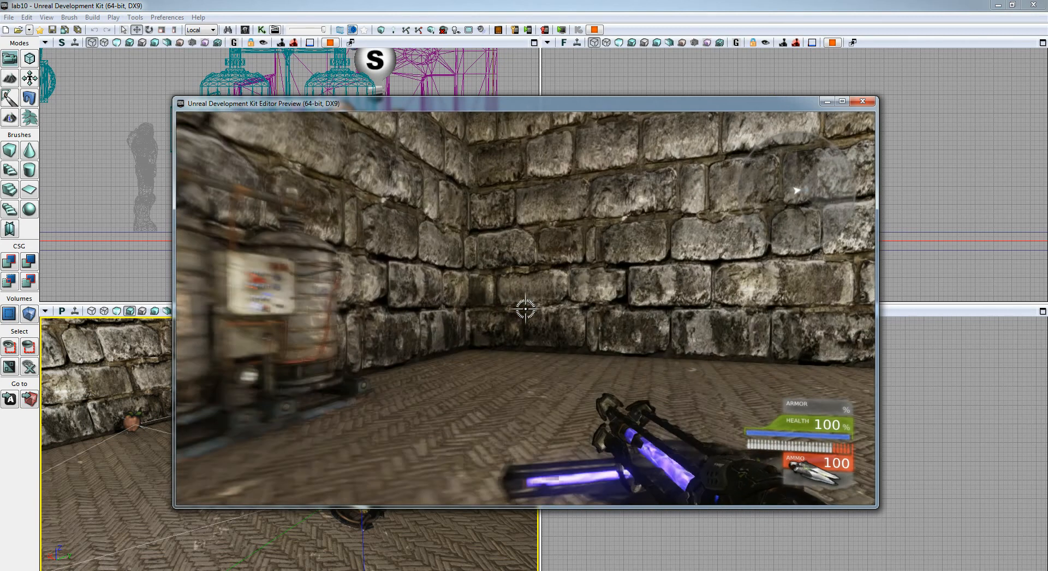
pyautogui.press('`')
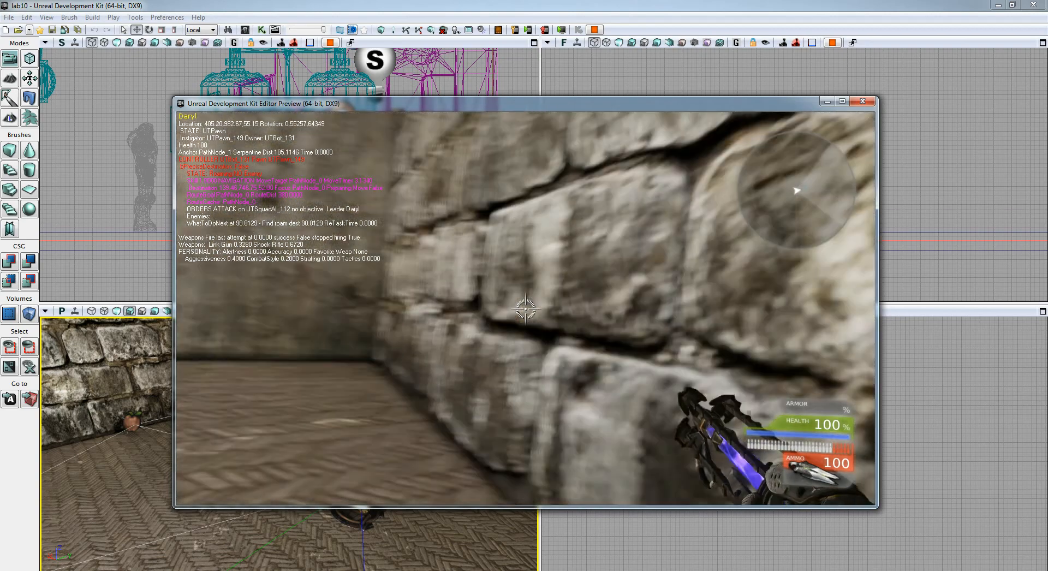
pyautogui.press('Escape')
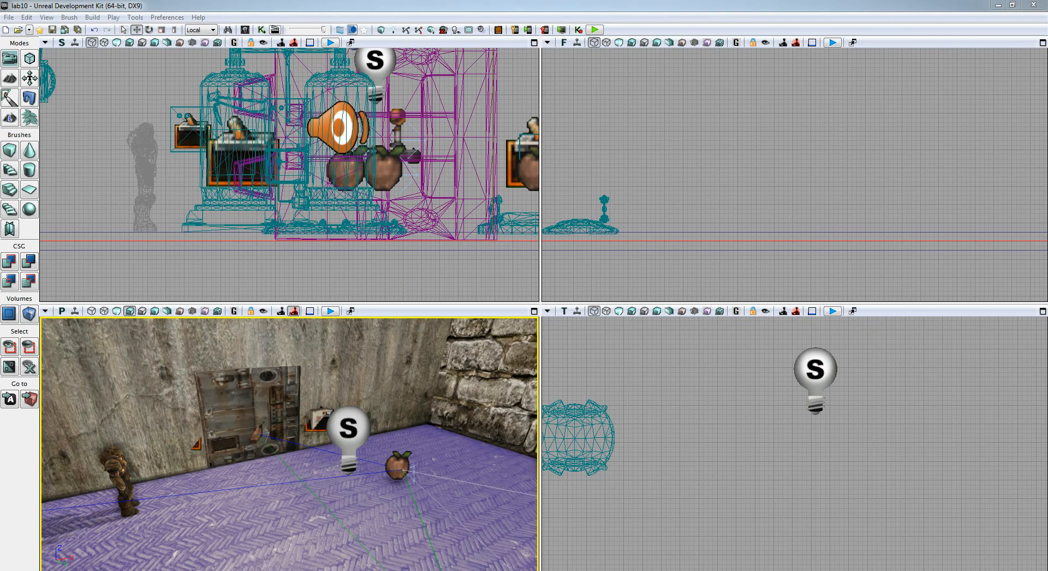